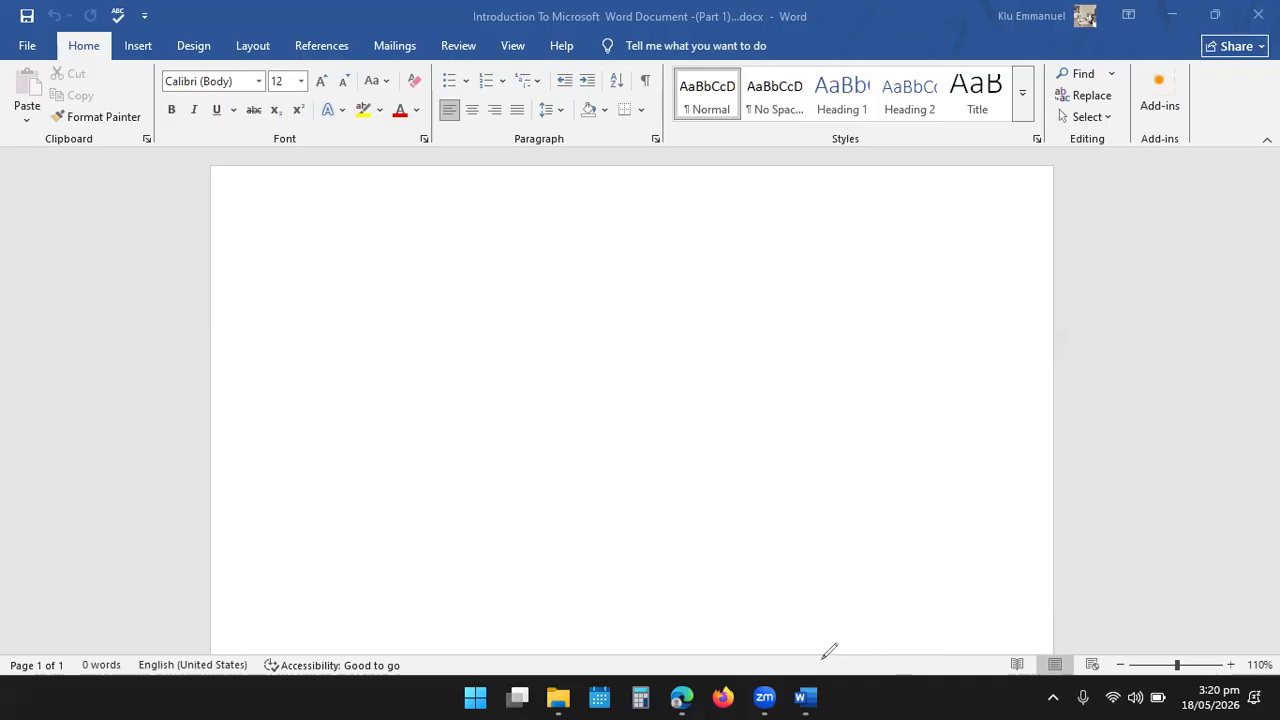
{"action": "left_click_drag", "start_coordinate": [676, 662], "coordinate": [703, 605]}
{"action": "left_click_drag", "start_coordinate": [652, 648], "coordinate": [724, 636]}
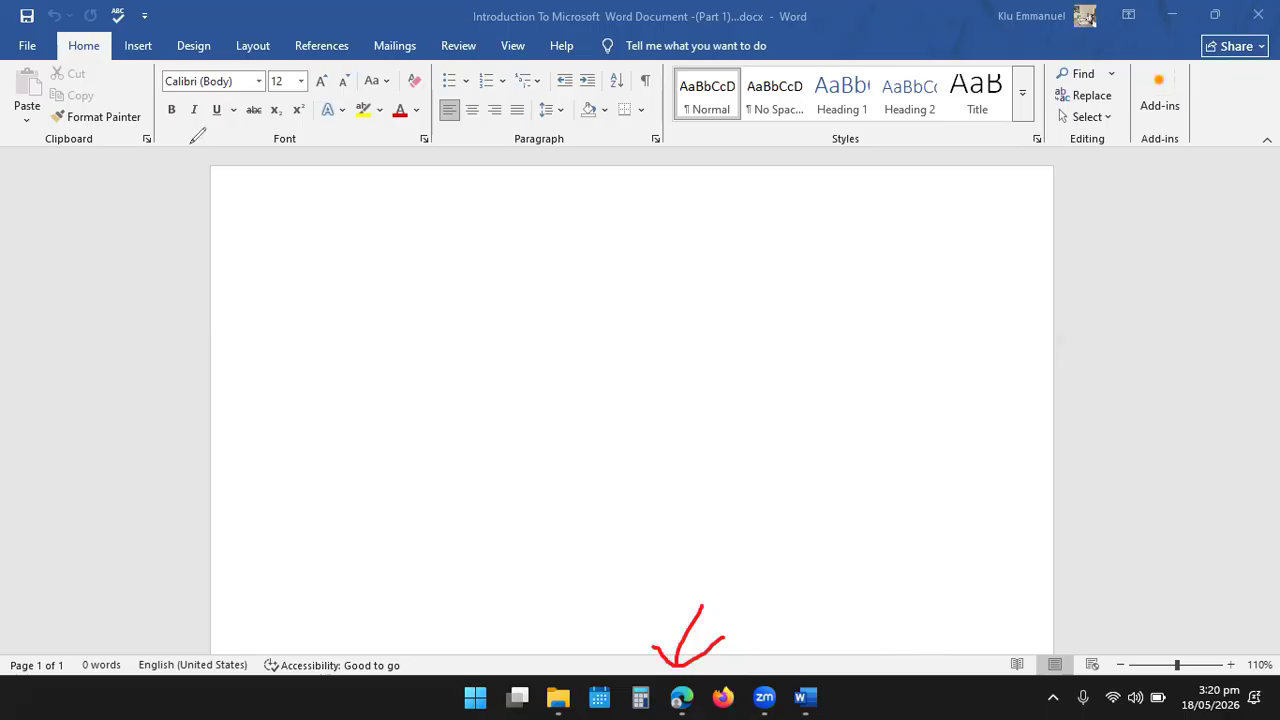
{"action": "left_click_drag", "start_coordinate": [55, 33], "coordinate": [107, 37]}
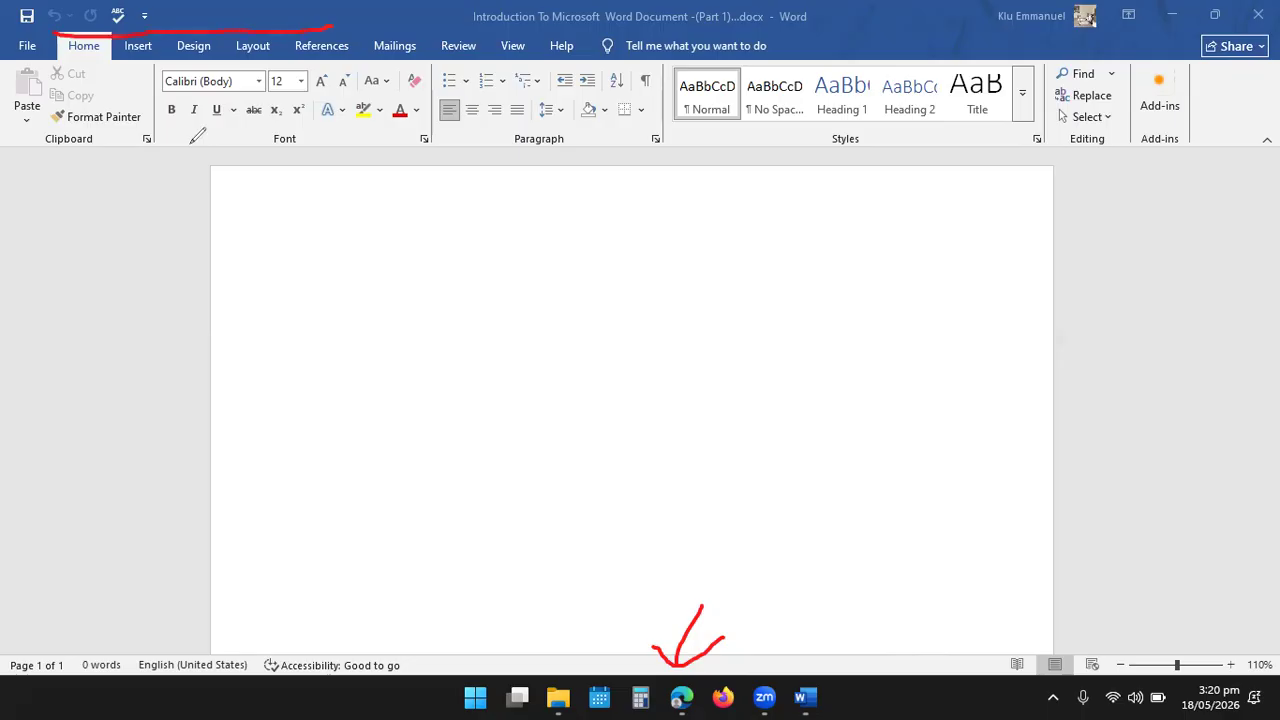
{"action": "left_click_drag", "start_coordinate": [384, 19], "coordinate": [445, 18]}
{"action": "left_click_drag", "start_coordinate": [550, 30], "coordinate": [588, 33]}
{"action": "left_click_drag", "start_coordinate": [52, 52], "coordinate": [141, 57]}
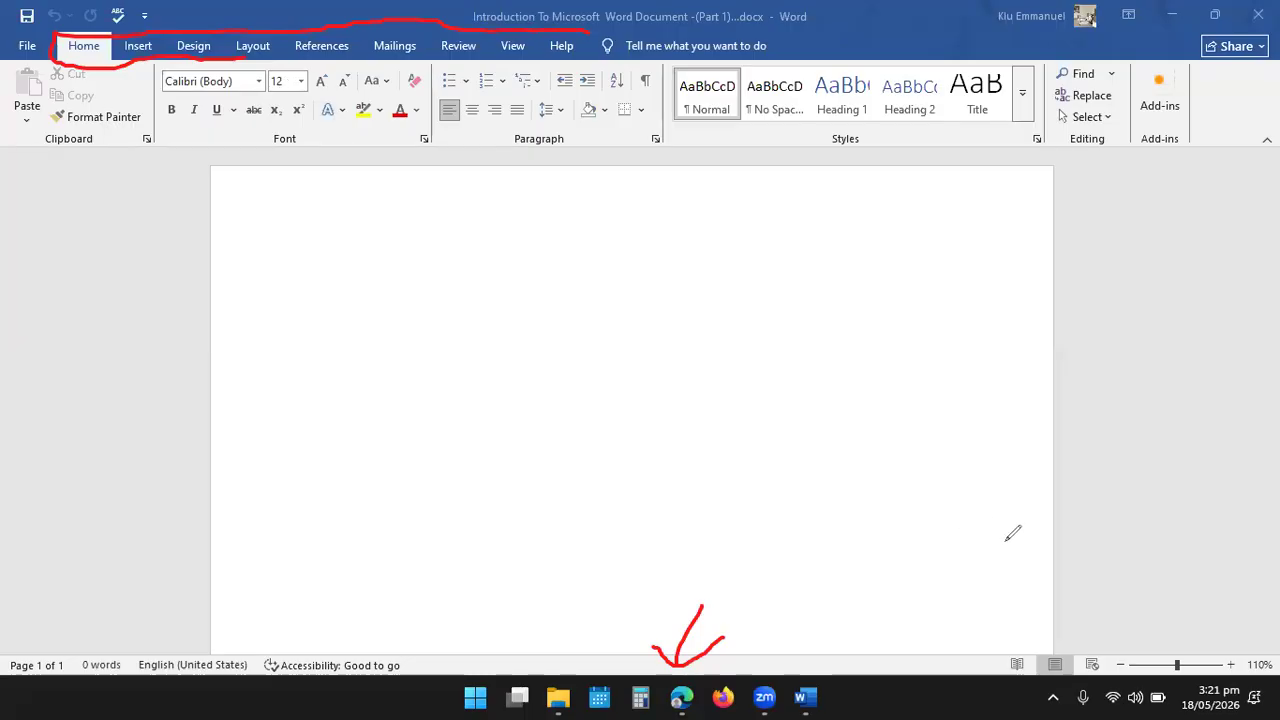
{"action": "left_click", "coordinate": [1155, 656]}
{"action": "left_click_drag", "start_coordinate": [1155, 656], "coordinate": [1192, 541]}
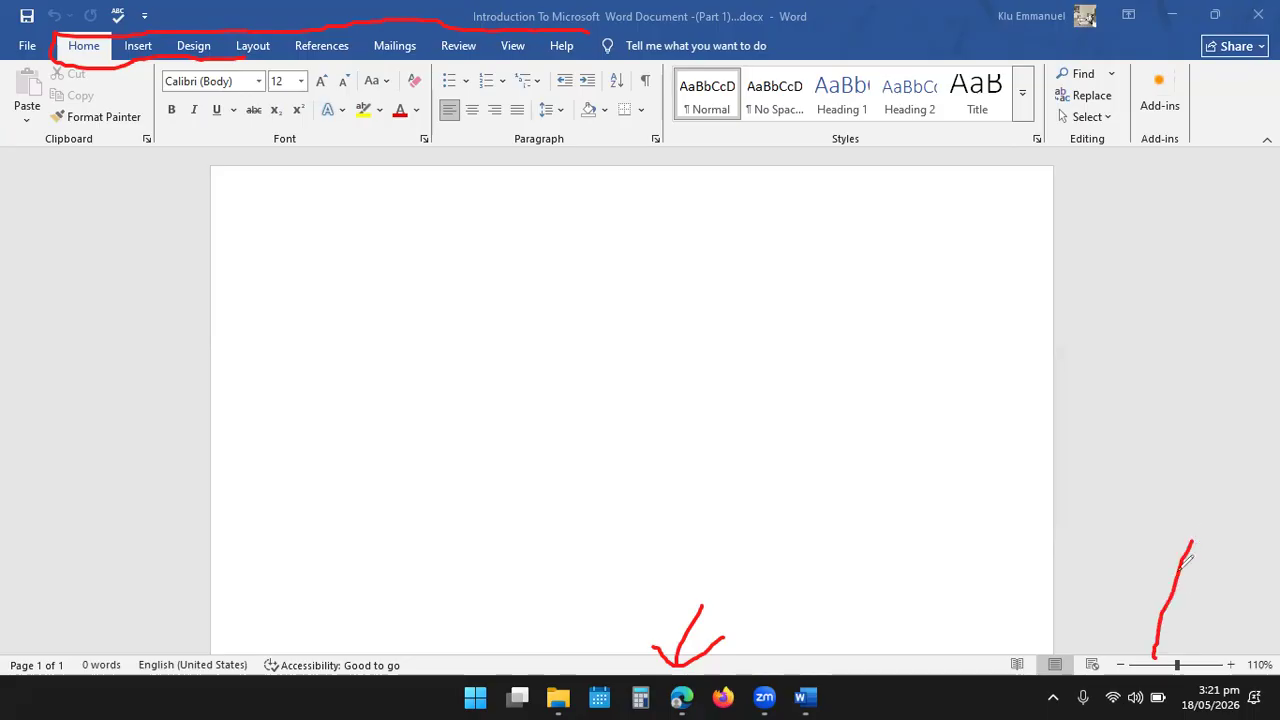
{"action": "left_click_drag", "start_coordinate": [1134, 632], "coordinate": [1198, 609]}
- Zoom the page out to 80% and back in to 140%
{"action": "left_click", "coordinate": [1121, 665]}
{"action": "left_click", "coordinate": [1120, 665]}
{"action": "left_click", "coordinate": [1120, 665]}
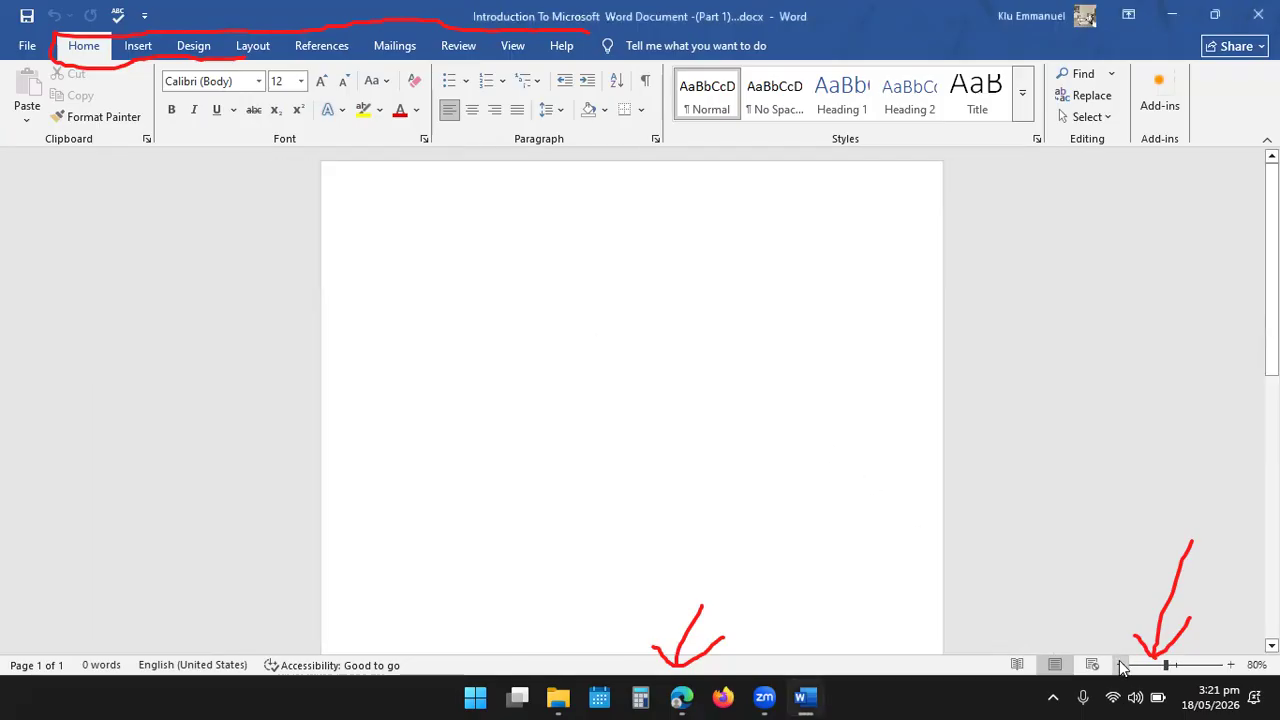
{"action": "left_click", "coordinate": [1230, 666]}
{"action": "left_click", "coordinate": [1230, 666]}
{"action": "left_click", "coordinate": [1230, 666]}
{"action": "left_click", "coordinate": [1230, 666]}
{"action": "left_click", "coordinate": [1230, 666]}
{"action": "left_click", "coordinate": [1230, 666]}
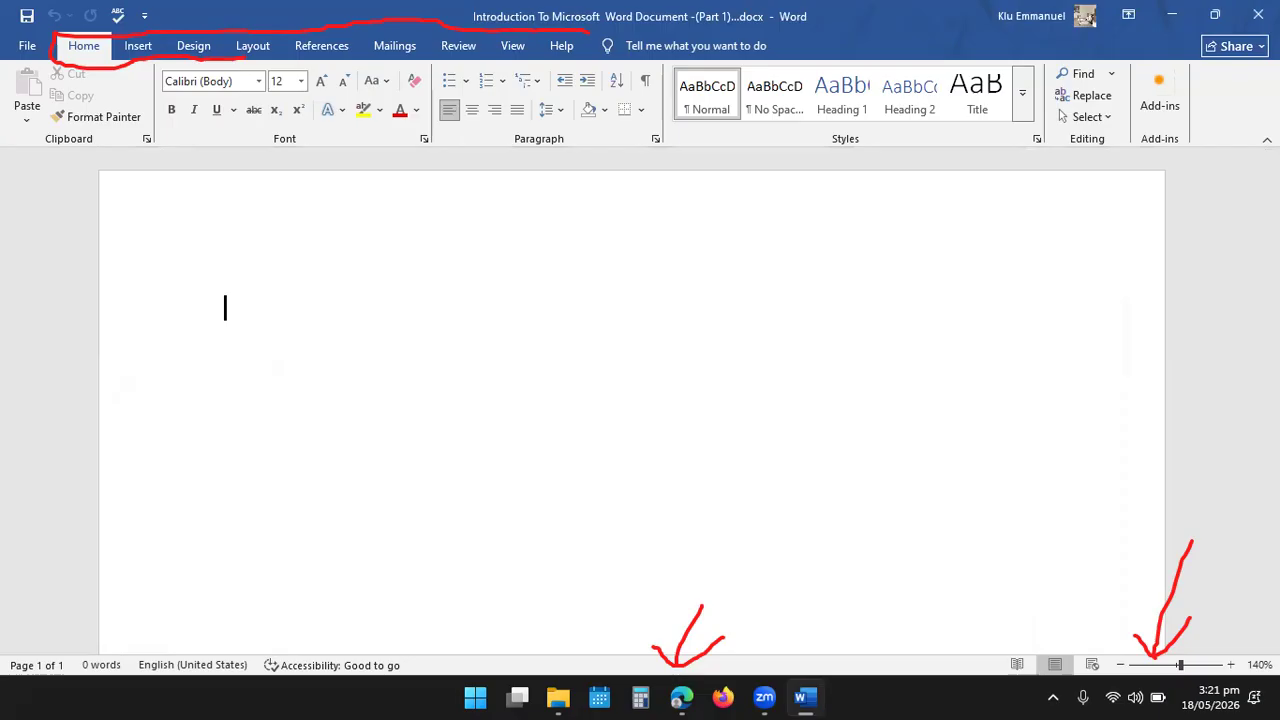
{"action": "left_click_drag", "start_coordinate": [1263, 19], "coordinate": [1263, 72]}
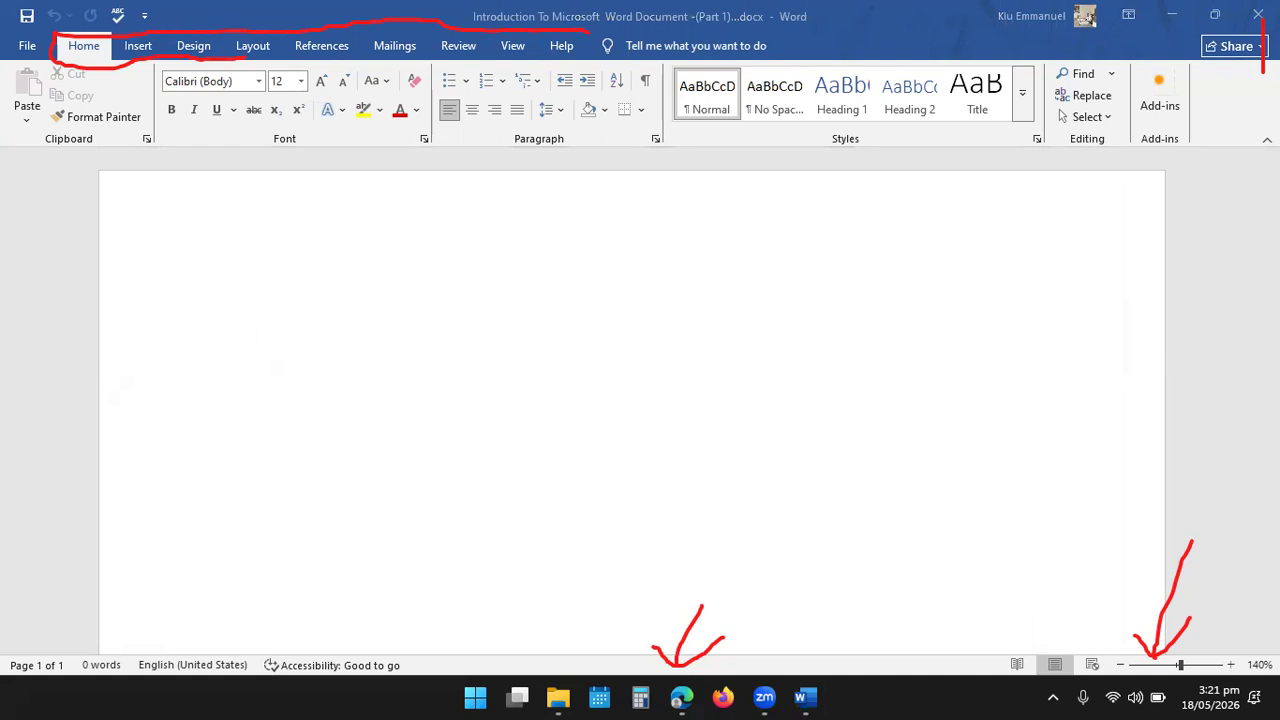
{"action": "left_click_drag", "start_coordinate": [1172, 20], "coordinate": [1198, 132]}
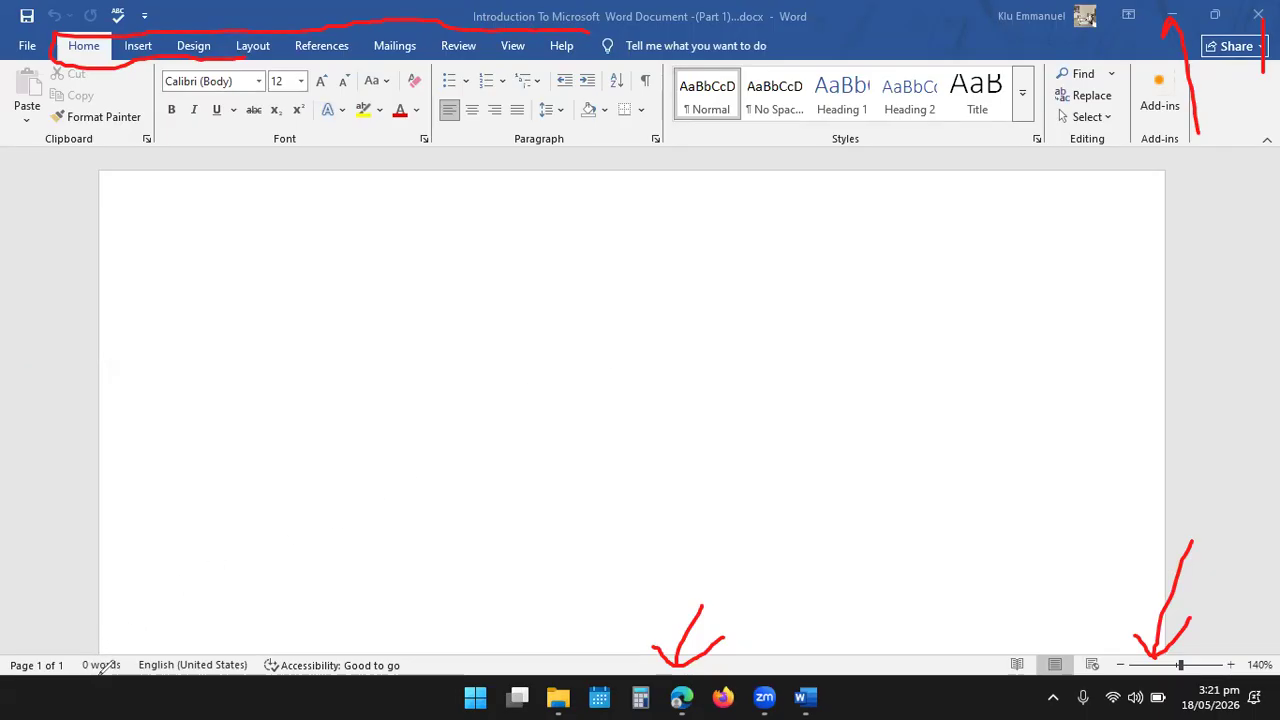
{"action": "left_click_drag", "start_coordinate": [103, 660], "coordinate": [211, 527]}
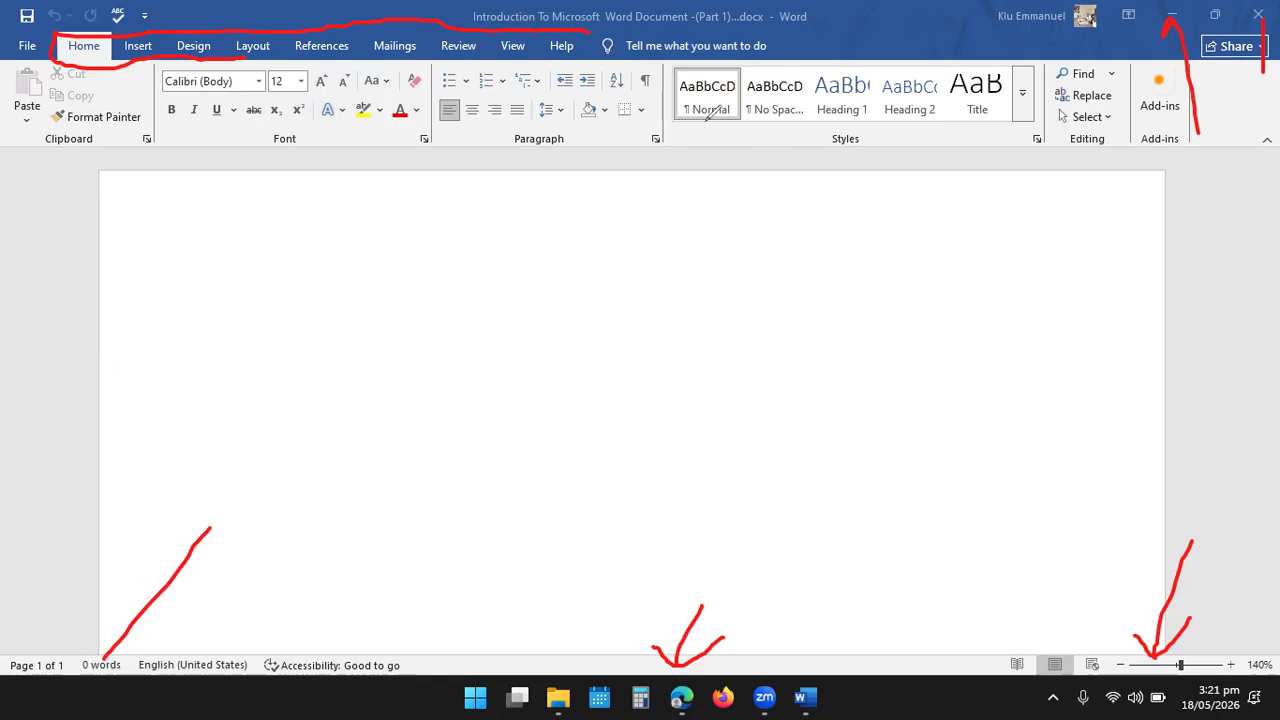
{"action": "left_click_drag", "start_coordinate": [663, 20], "coordinate": [717, 197]}
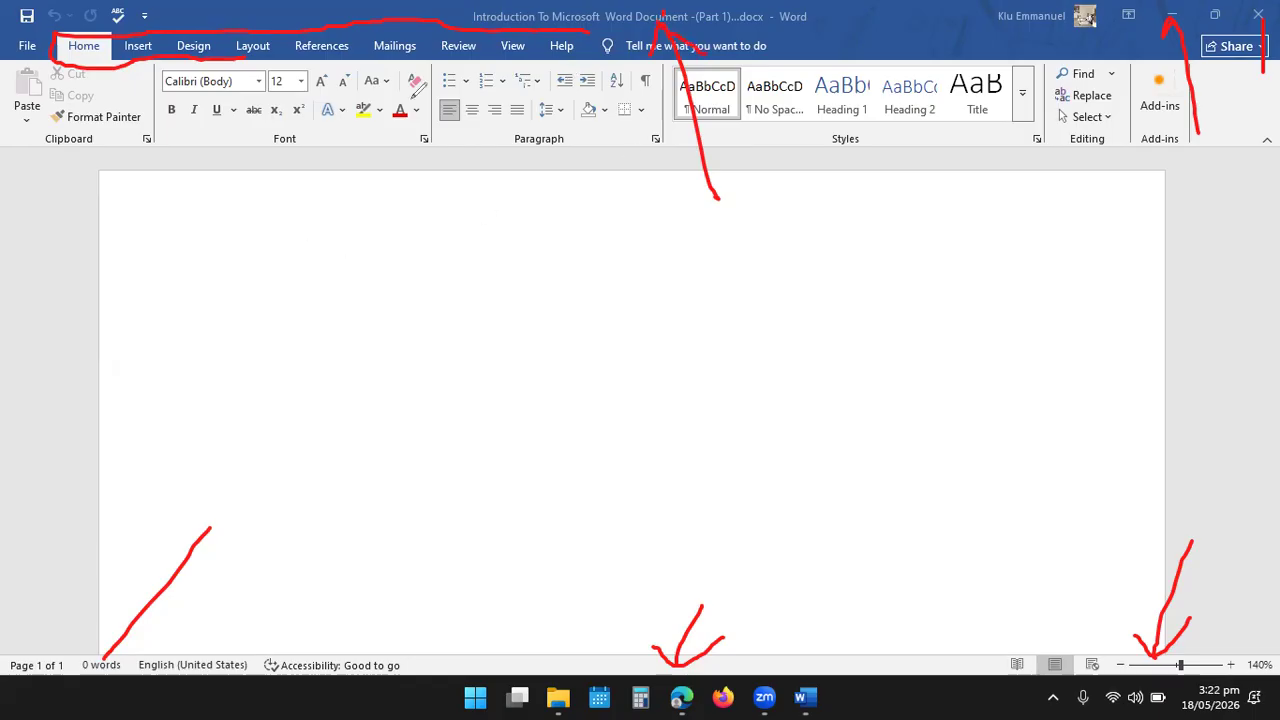
{"action": "left_click", "coordinate": [905, 72]}
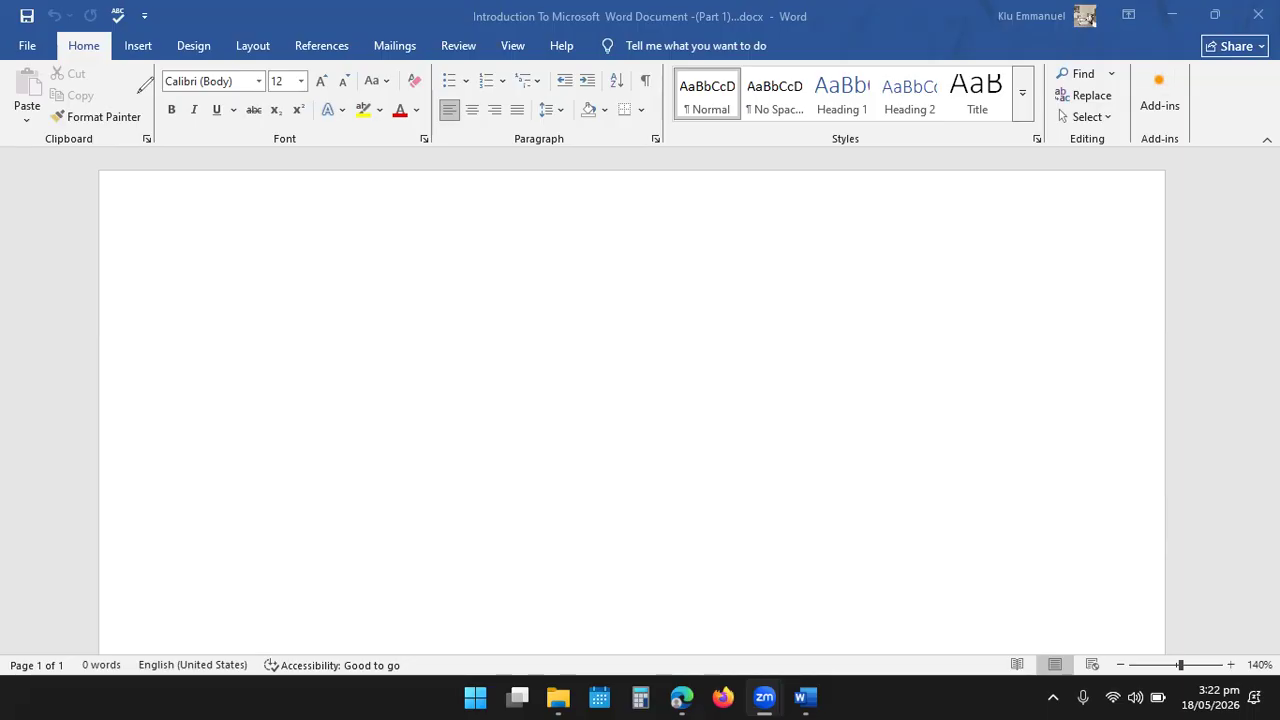
{"action": "mouse_move", "coordinate": [94, 36]}
{"action": "left_mouse_down"}
{"action": "mouse_move", "coordinate": [57, 54]}
{"action": "mouse_move", "coordinate": [100, 62]}
{"action": "mouse_move", "coordinate": [105, 45]}
{"action": "left_mouse_up"}
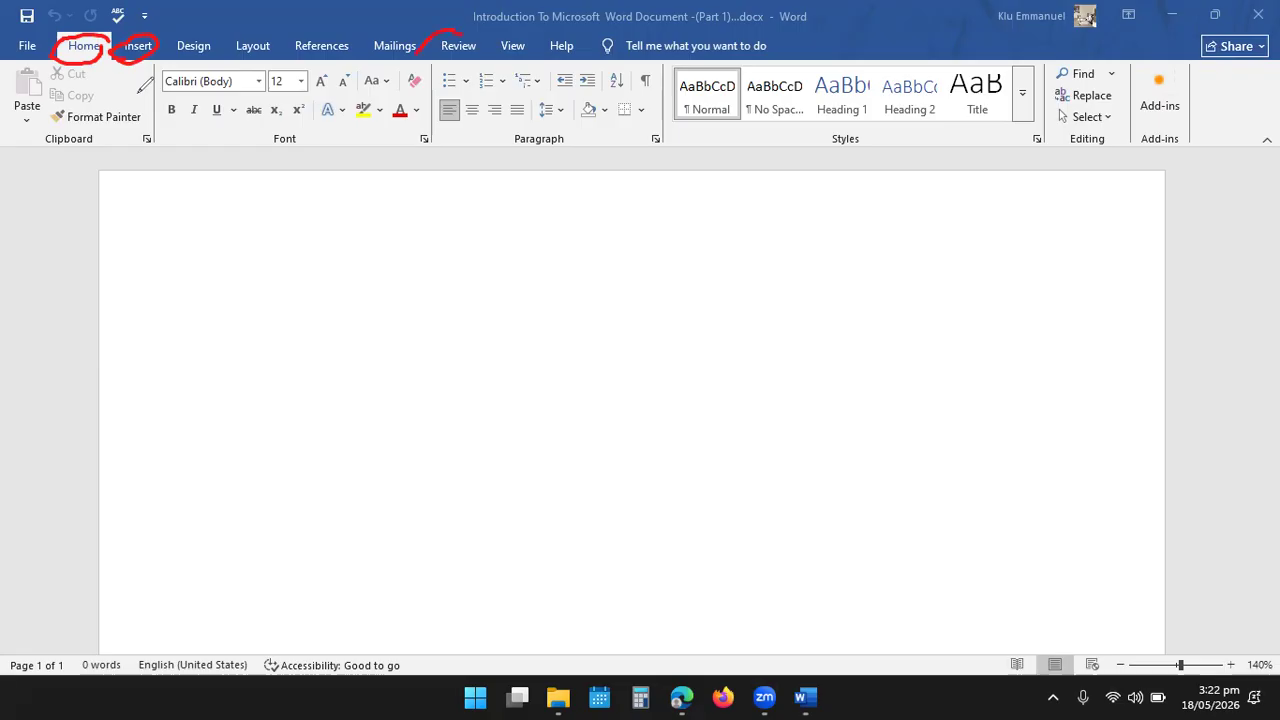
{"action": "left_click_drag", "start_coordinate": [483, 46], "coordinate": [433, 58]}
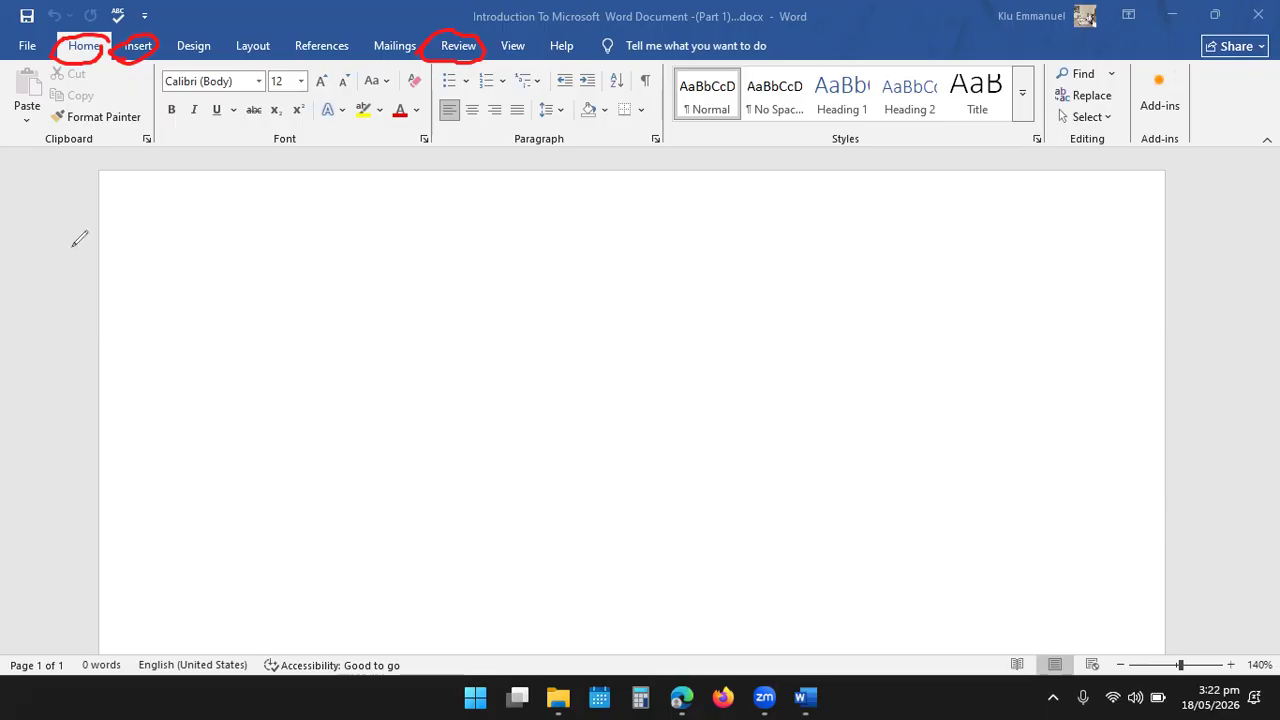
{"action": "left_click", "coordinate": [878, 43]}
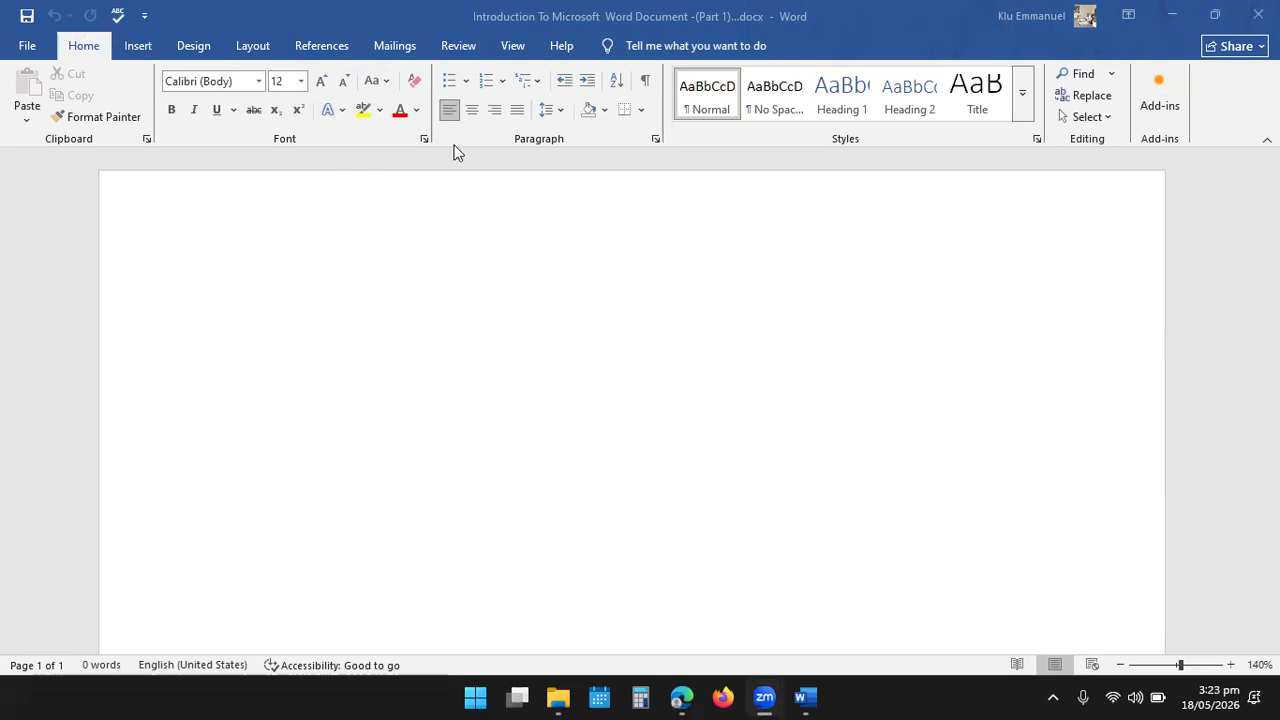
{"action": "left_click", "coordinate": [135, 51]}
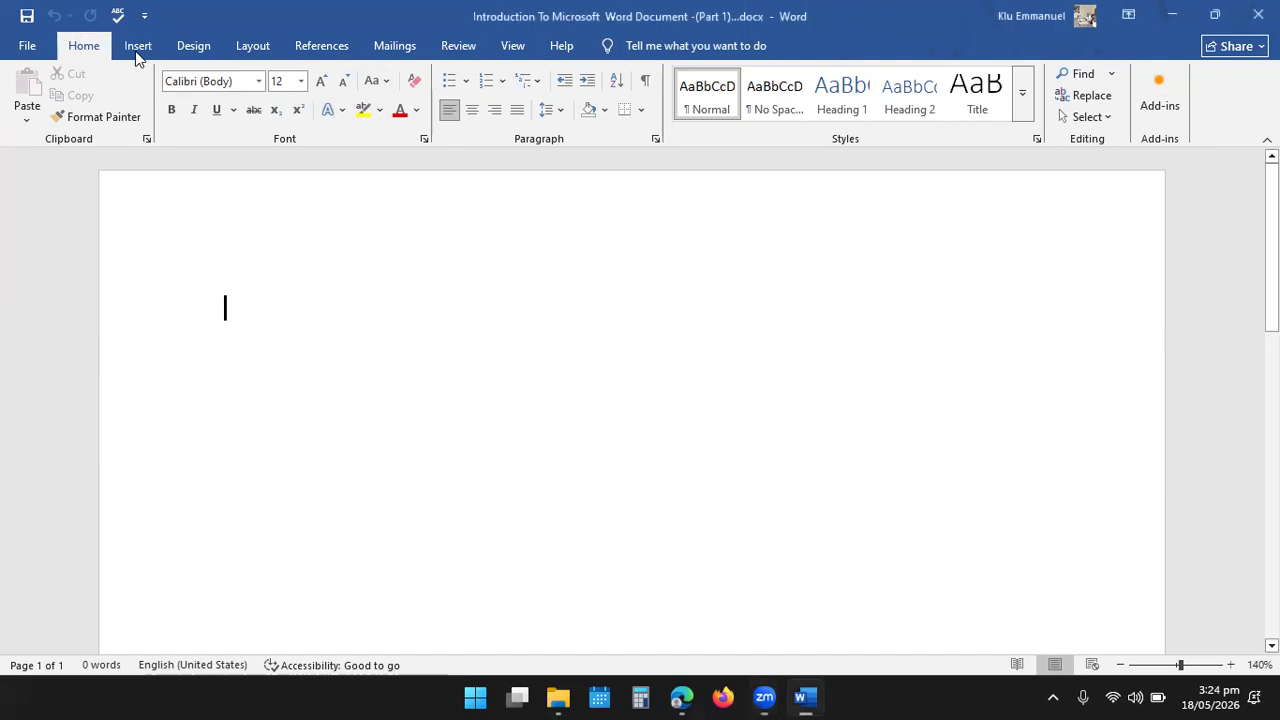
{"action": "left_click", "coordinate": [145, 50]}
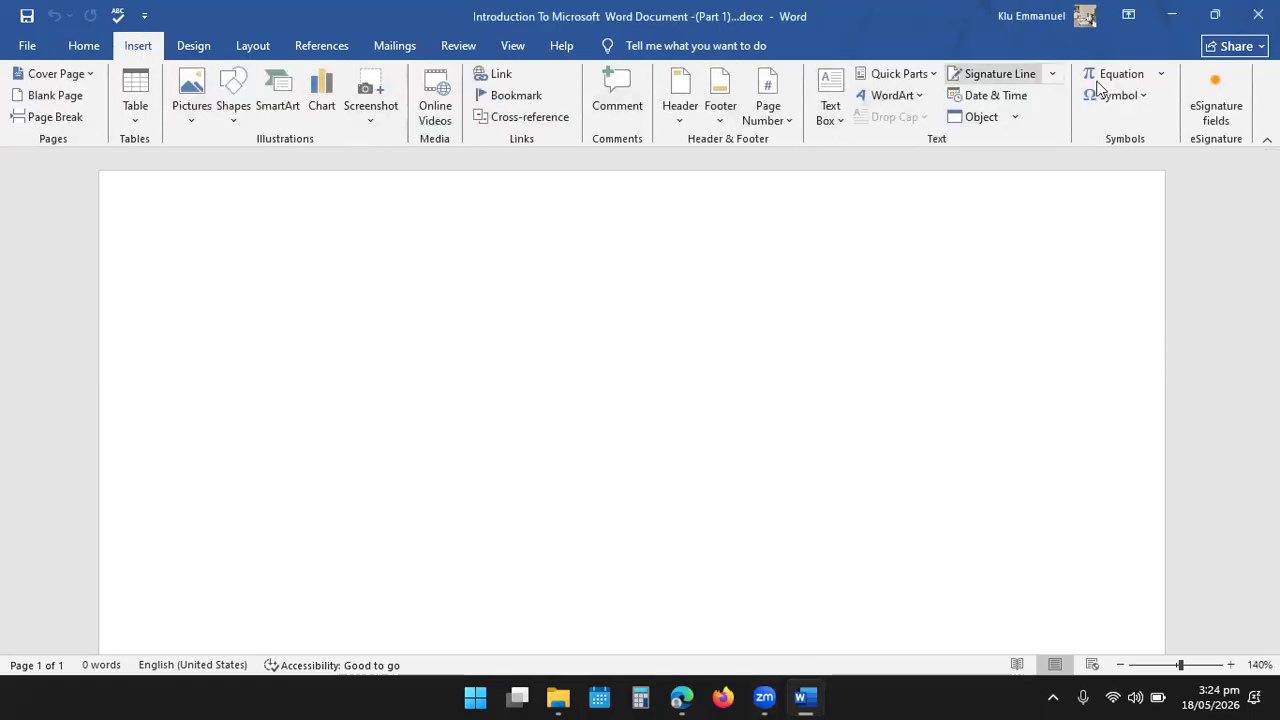
{"action": "left_click", "coordinate": [458, 46]}
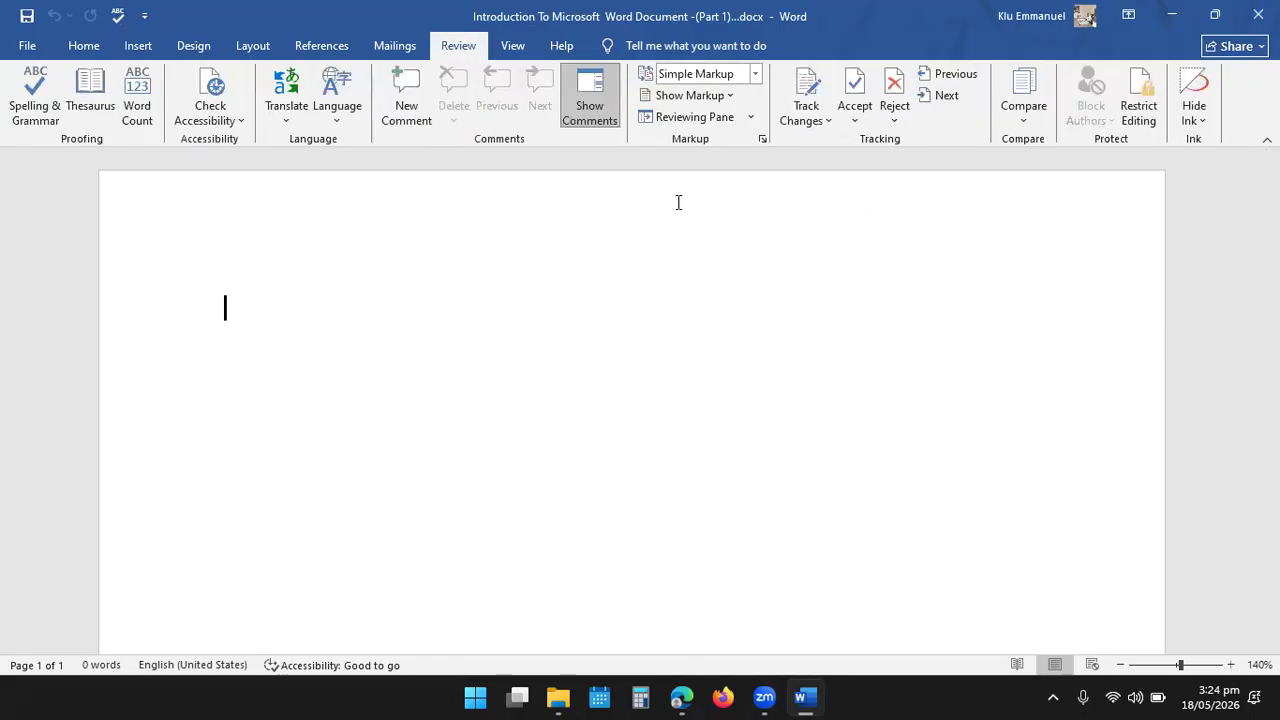
{"action": "left_click", "coordinate": [71, 45]}
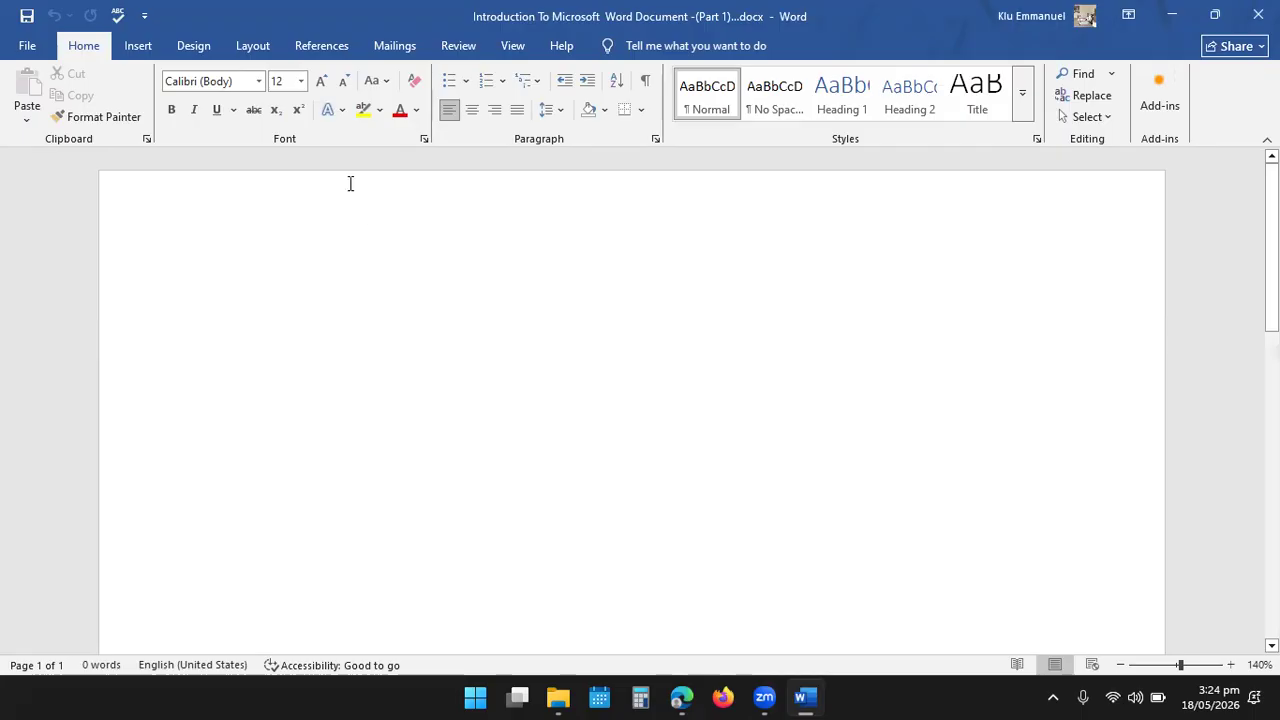
- Set the font for the blank document's text to Times New Roman
{"action": "left_click", "coordinate": [259, 82]}
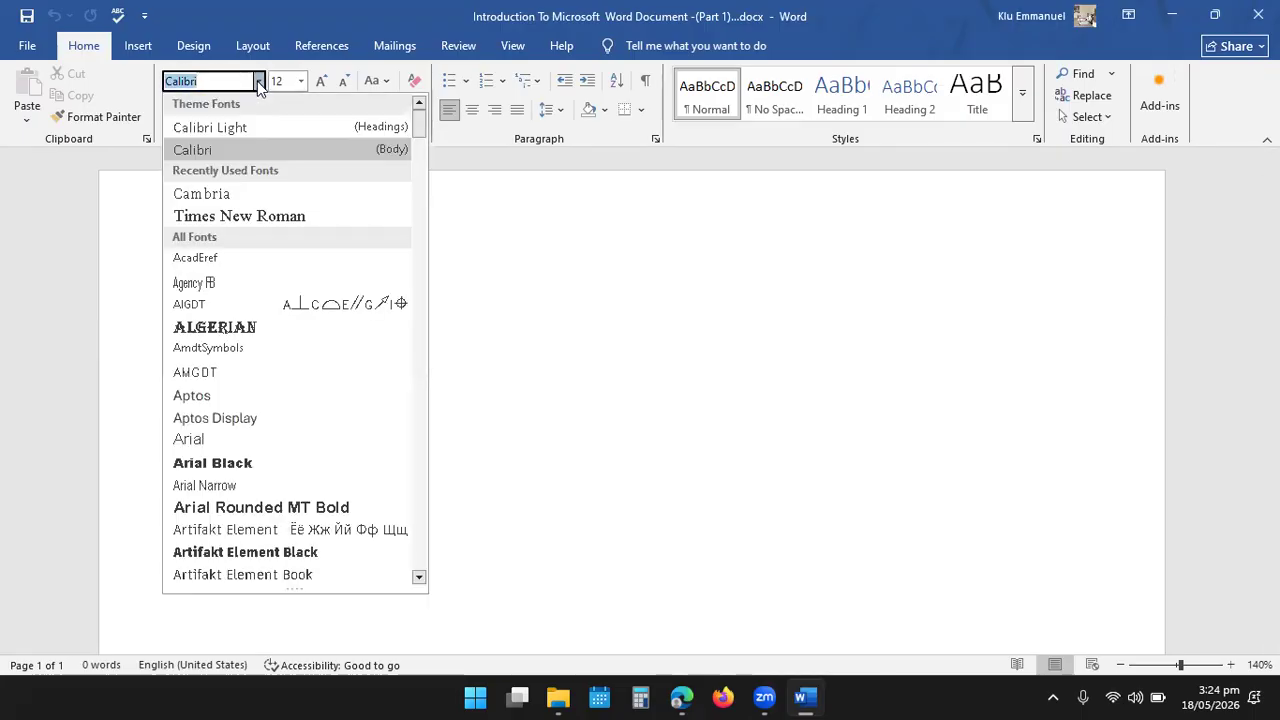
{"action": "left_click", "coordinate": [259, 215]}
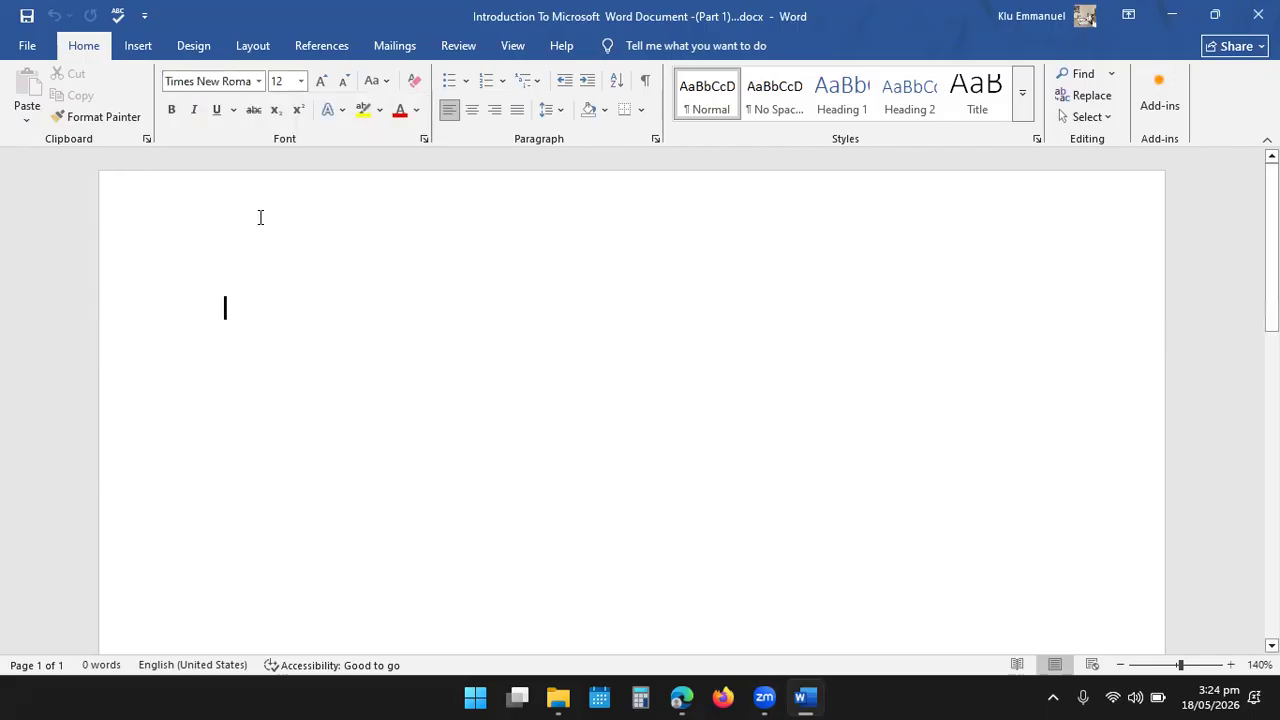
{"action": "left_click", "coordinate": [260, 81]}
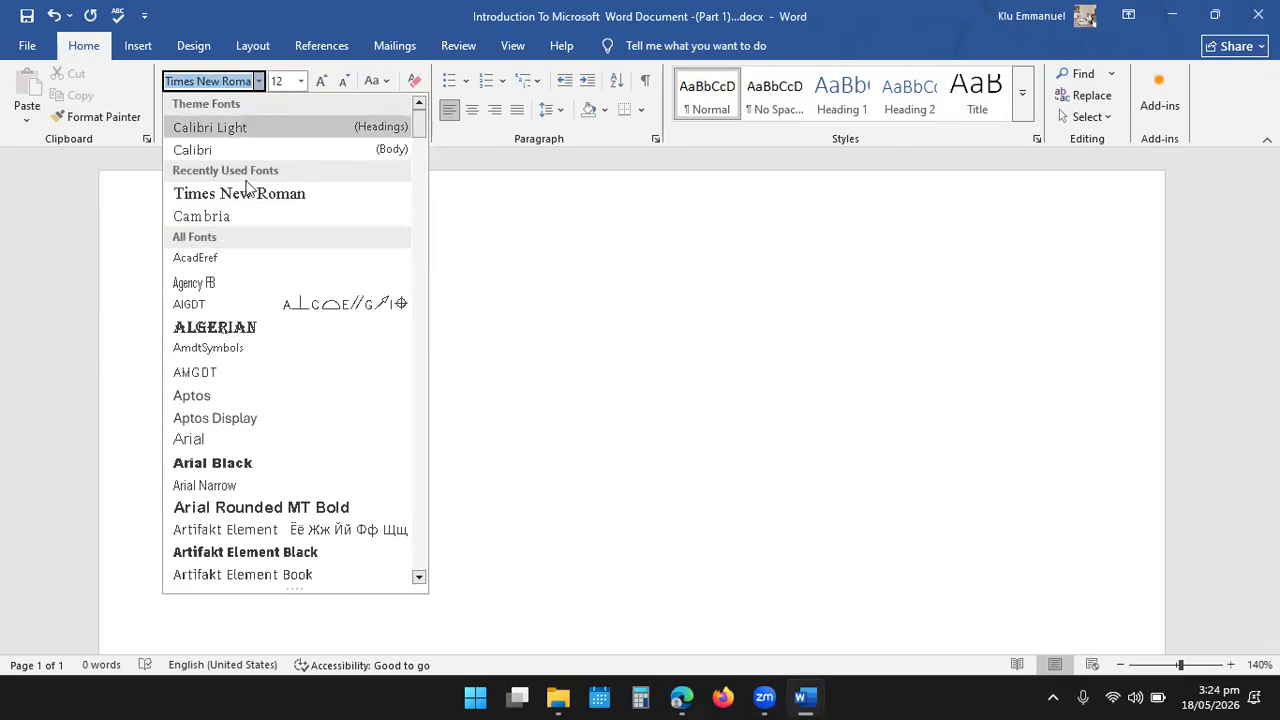
{"action": "left_click", "coordinate": [249, 196]}
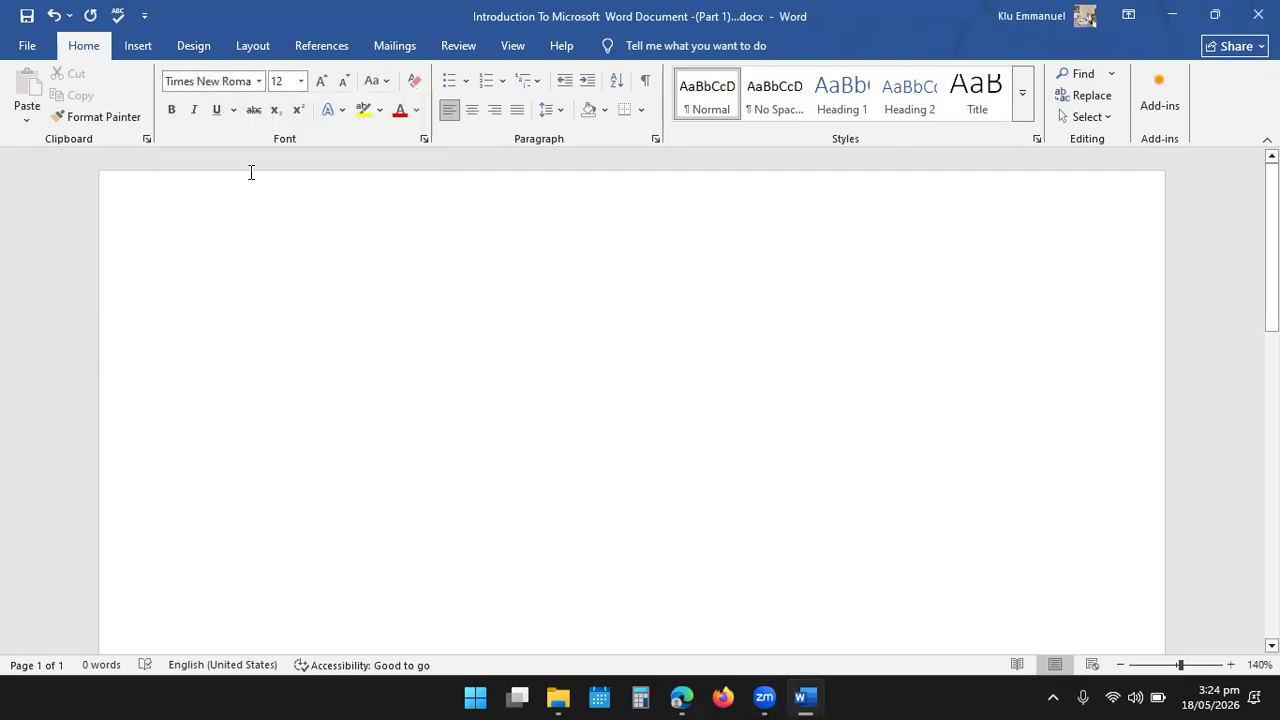
- Set the font size to 14 and the line spacing to 1.5 for the blank document's text
{"action": "left_click", "coordinate": [301, 84]}
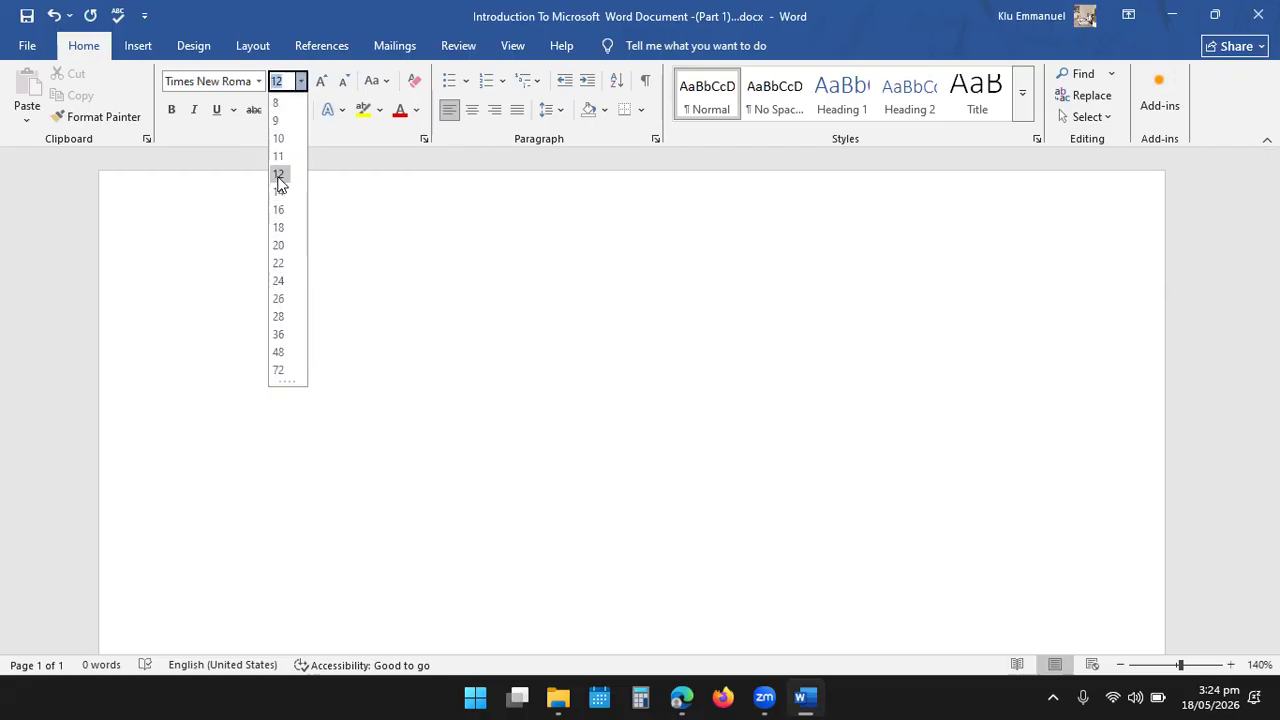
{"action": "left_click", "coordinate": [278, 174]}
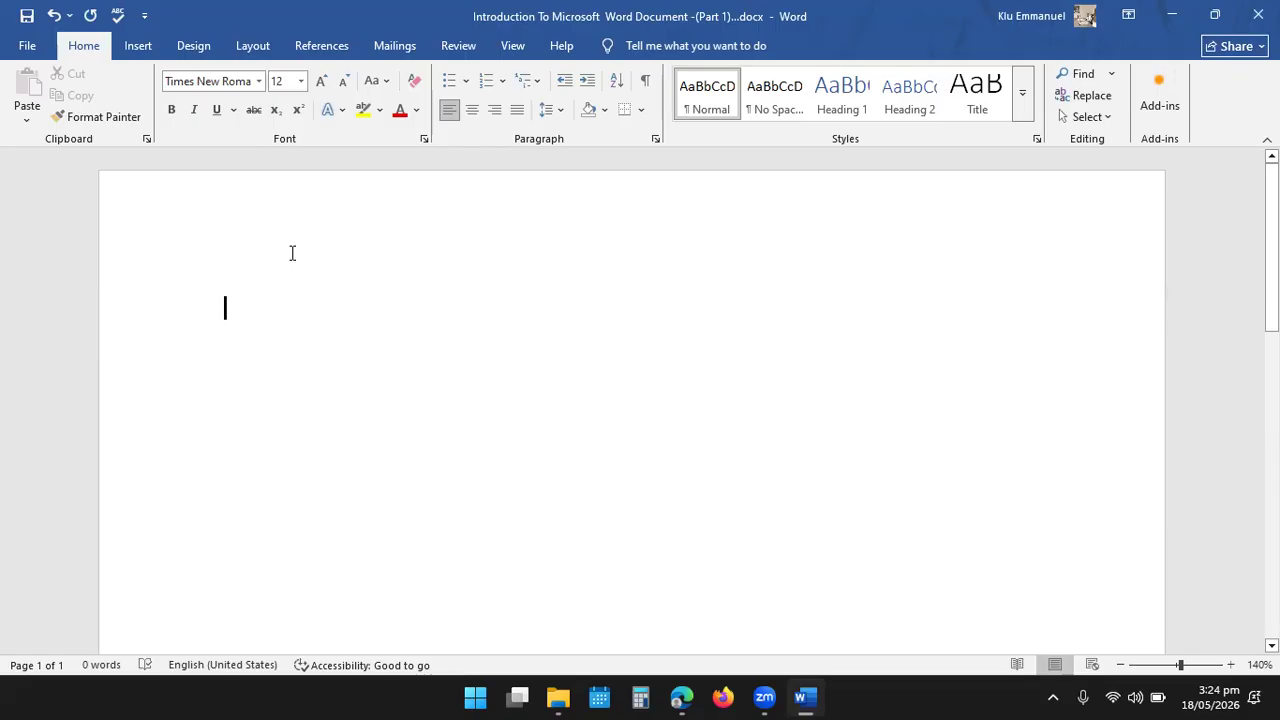
{"action": "left_click", "coordinate": [301, 81]}
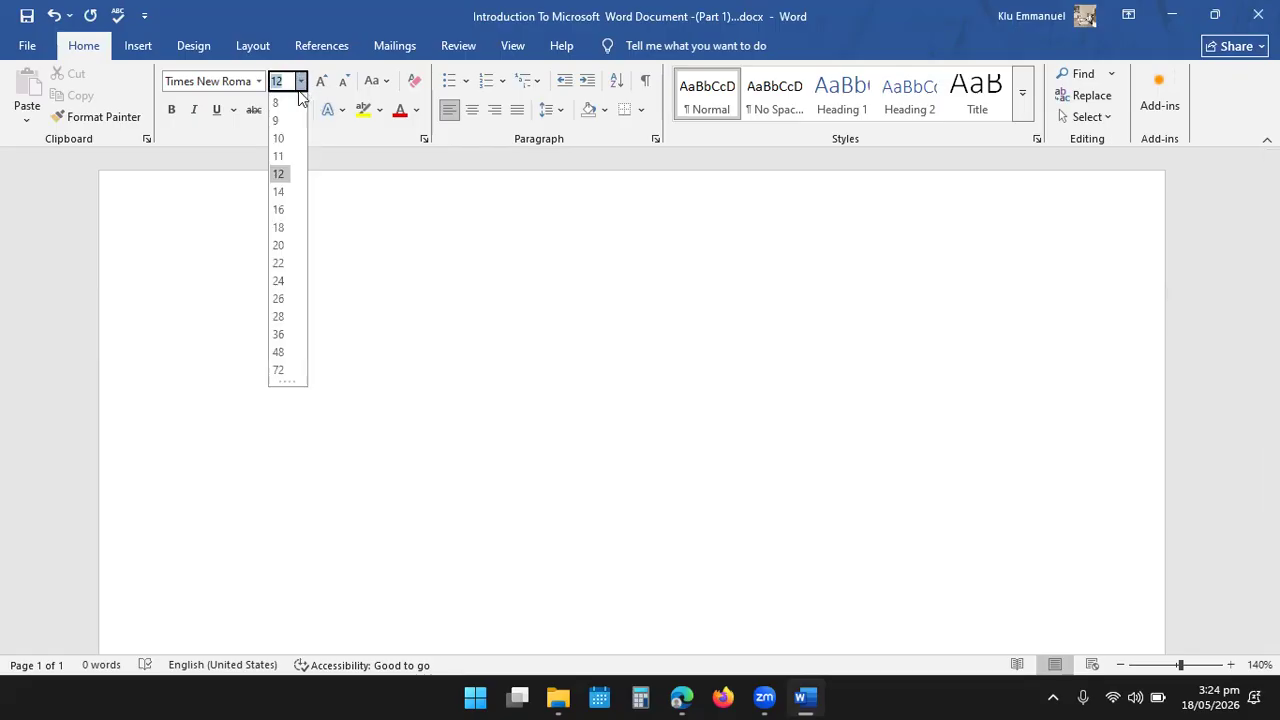
{"action": "left_click", "coordinate": [281, 191]}
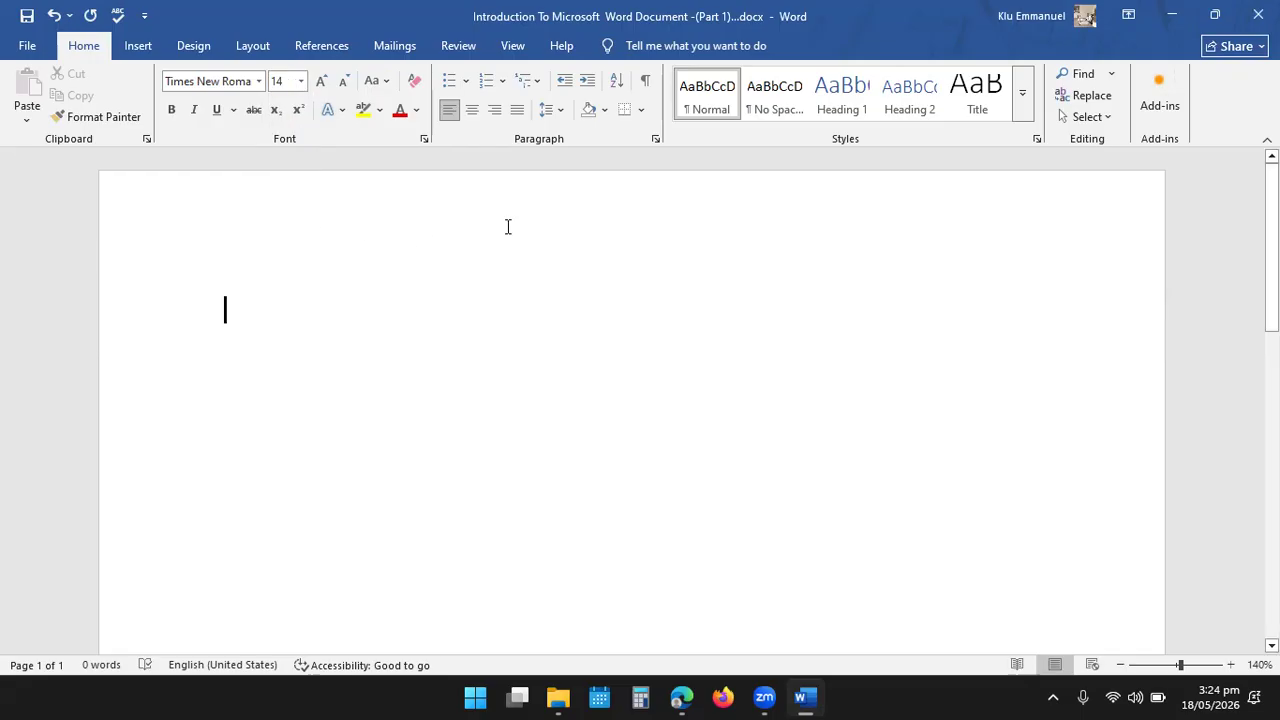
{"action": "left_click", "coordinate": [549, 118]}
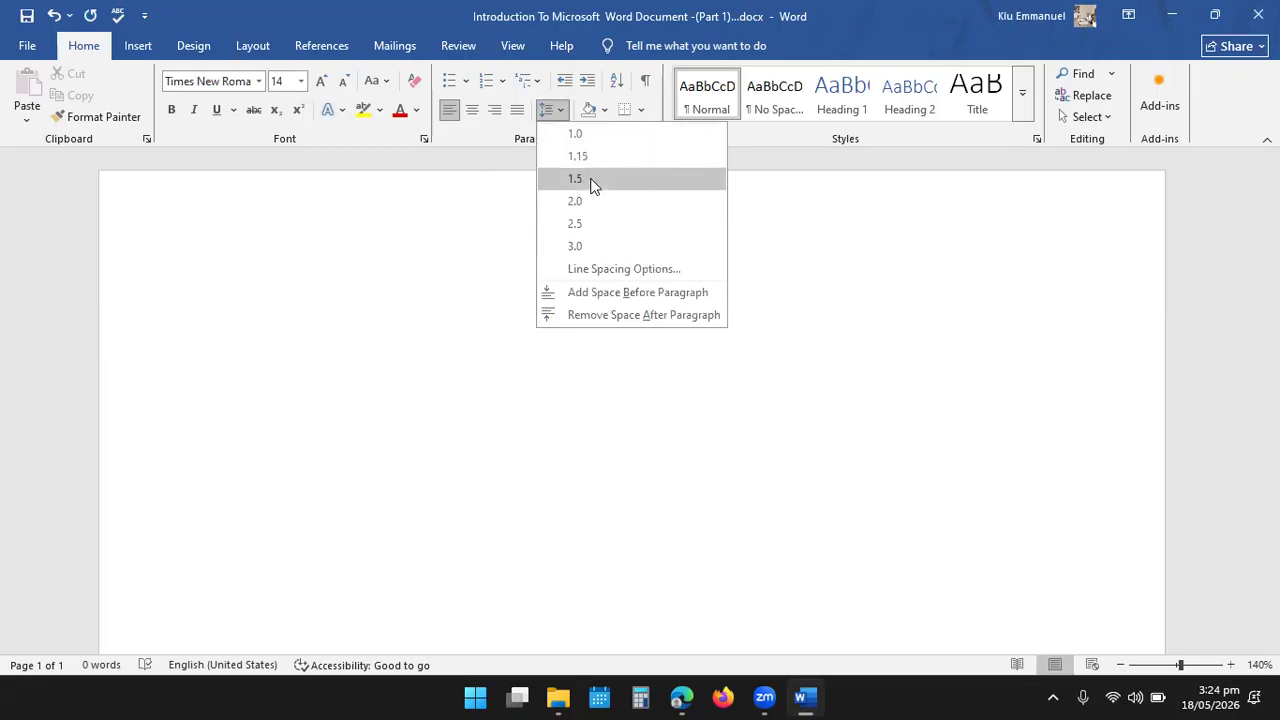
{"action": "left_click", "coordinate": [592, 179]}
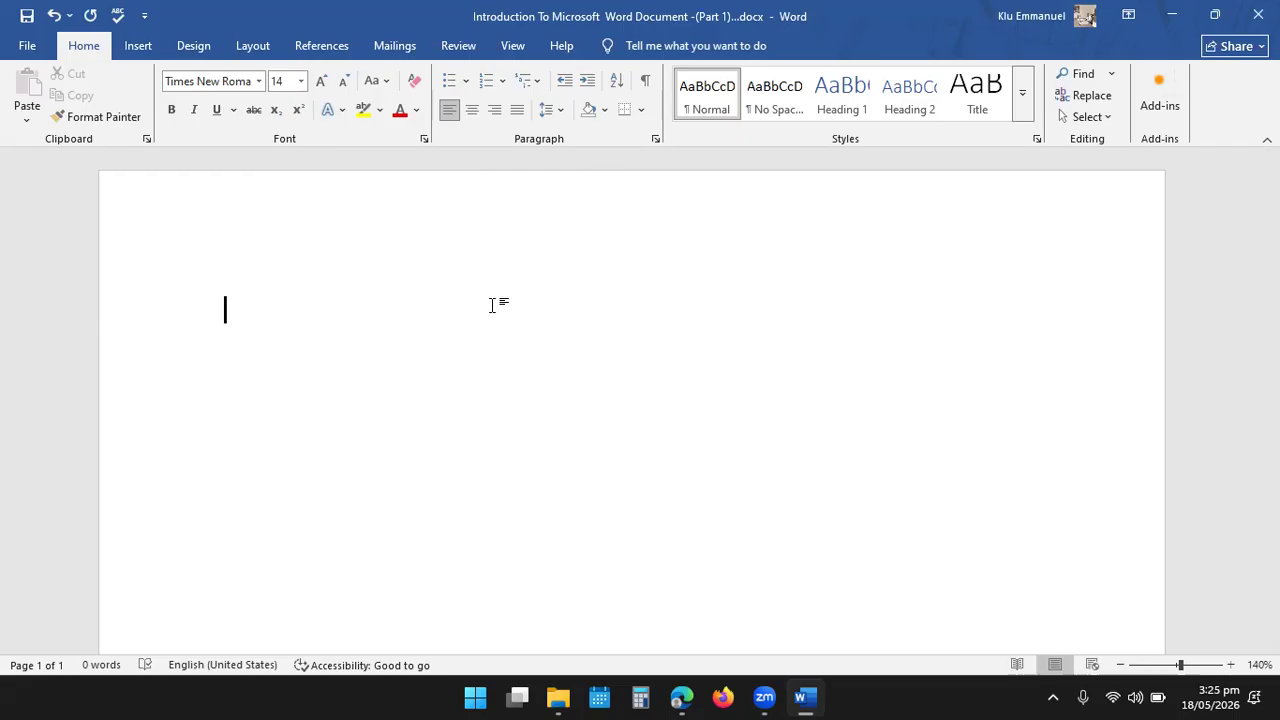
- Write the heading "Introduction To Microsoft Word Document" on the first line of the blank document
{"action": "type", "text": "Intro"}
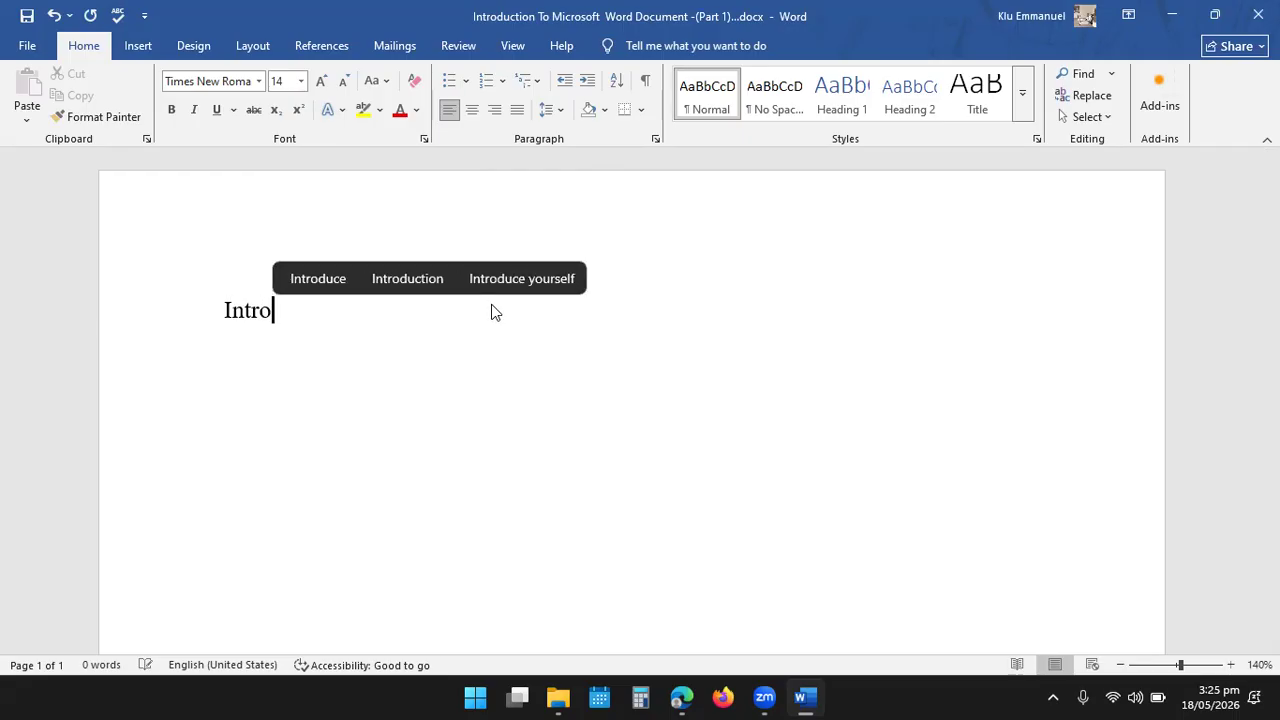
{"action": "type", "text": "duc"}
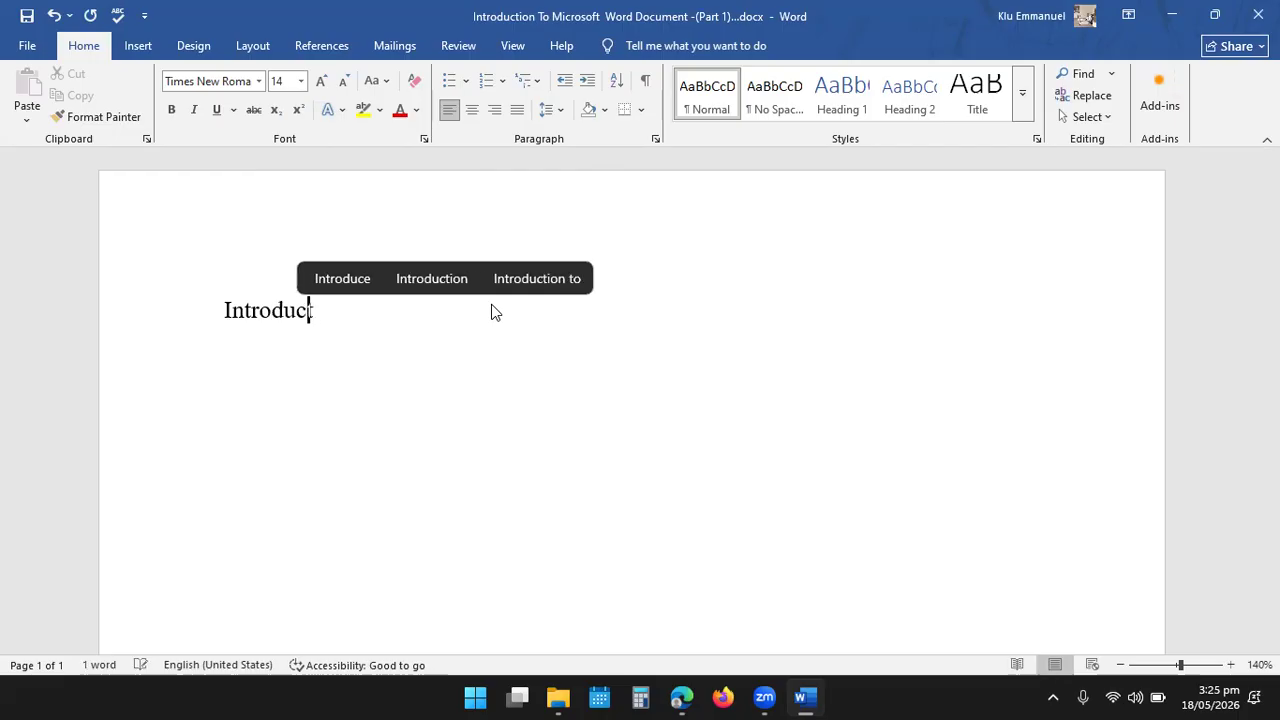
{"action": "type", "text": "tion To M"}
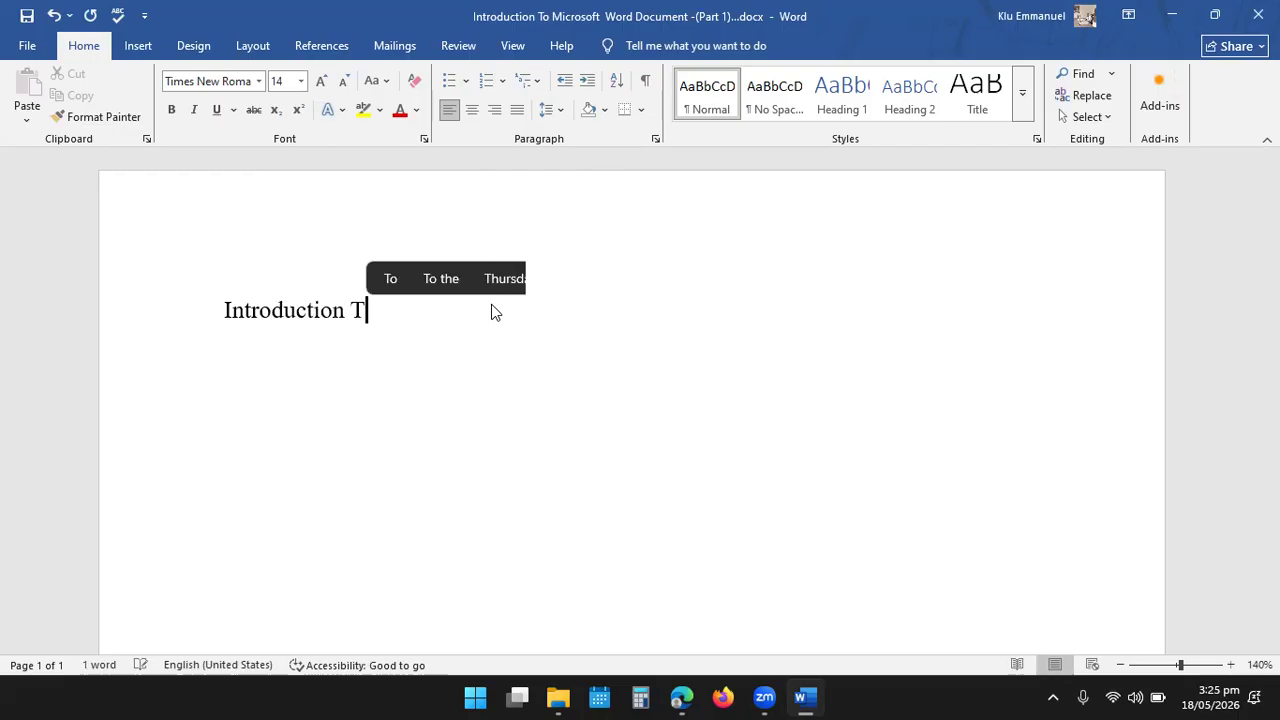
{"action": "type", "text": "ro"}
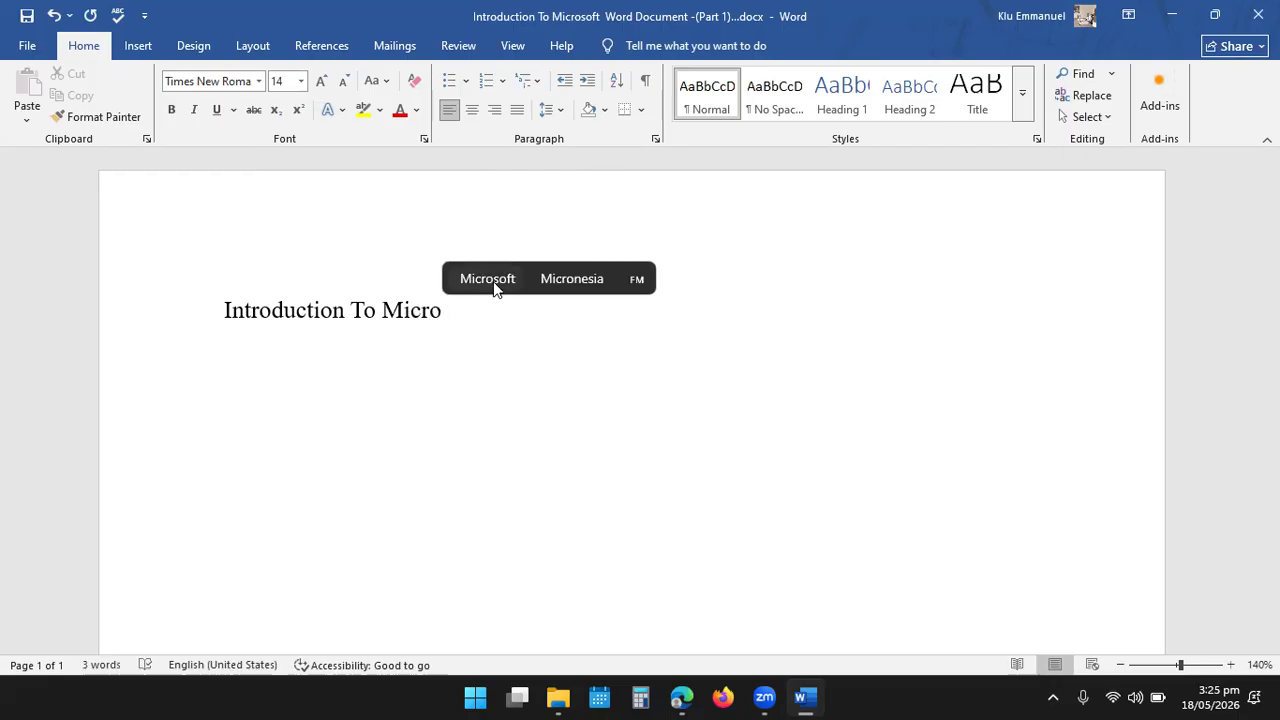
{"action": "left_click", "coordinate": [488, 279]}
{"action": "type", "text": "W"}
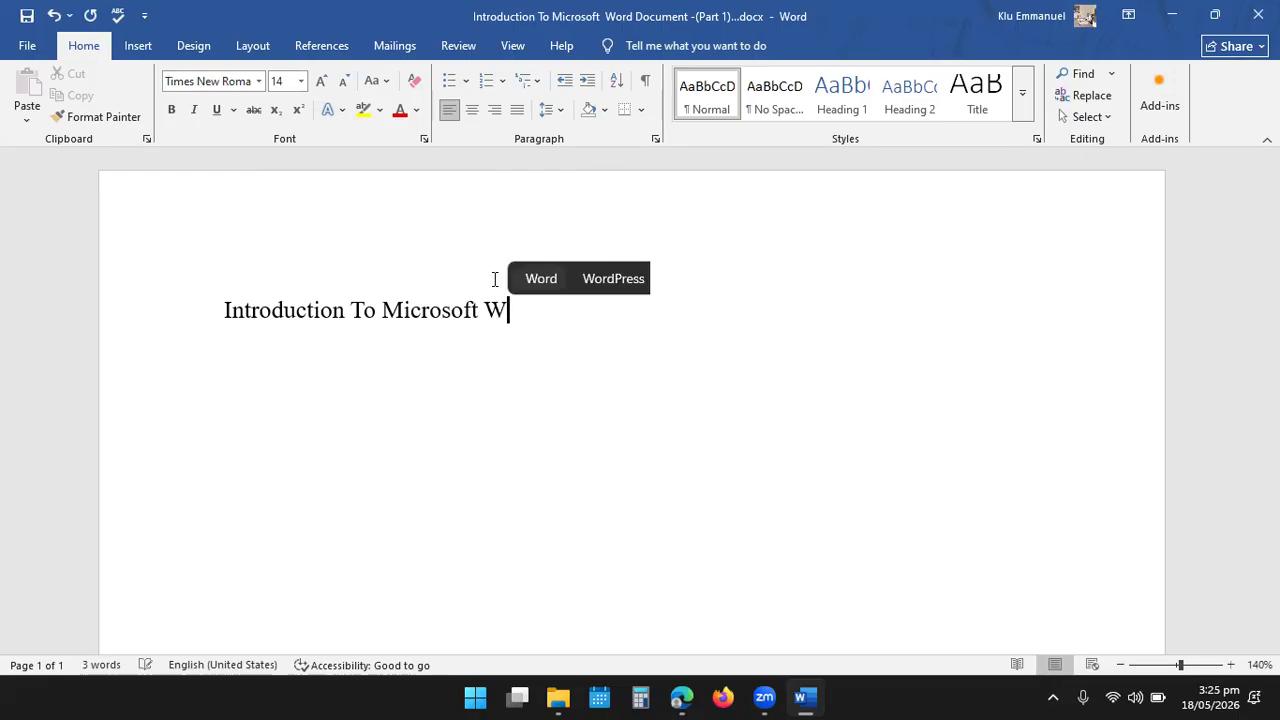
{"action": "type", "text": "ord Socu"}
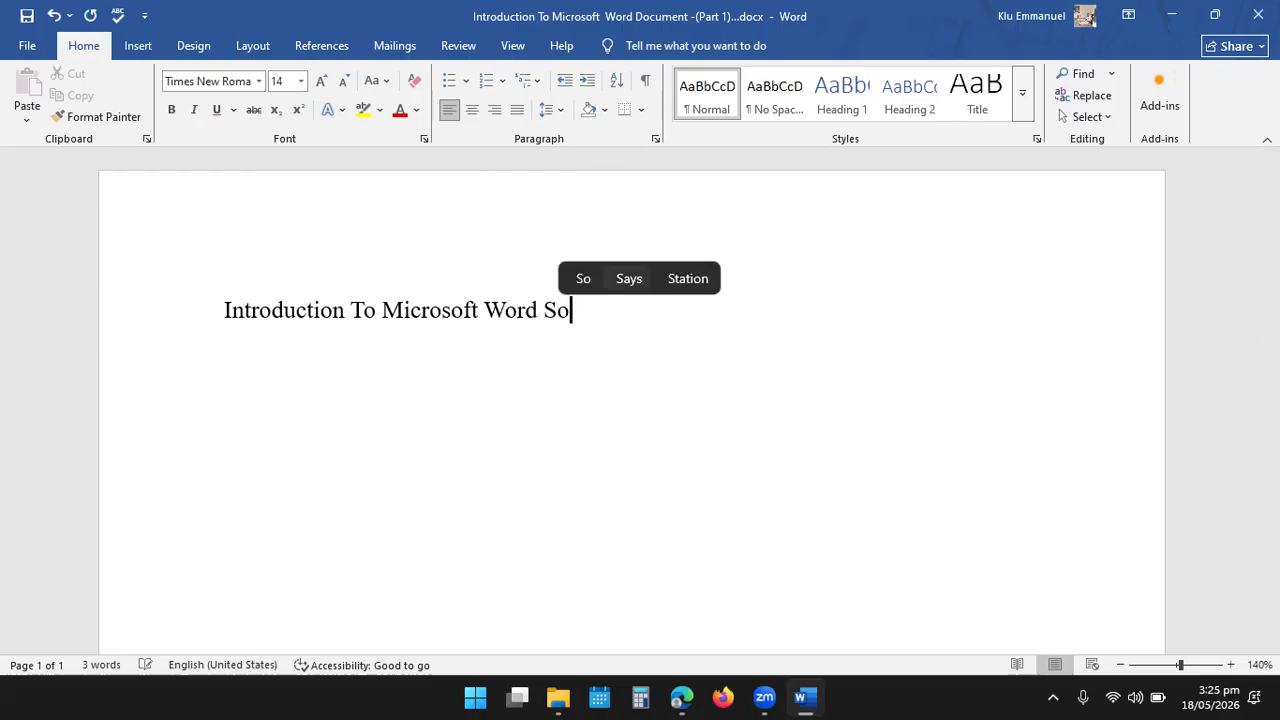
{"action": "key", "text": "BackSpace"}
{"action": "key", "text": "BackSpace"}
{"action": "key", "text": "BackSpace"}
{"action": "key", "text": "BackSpace"}
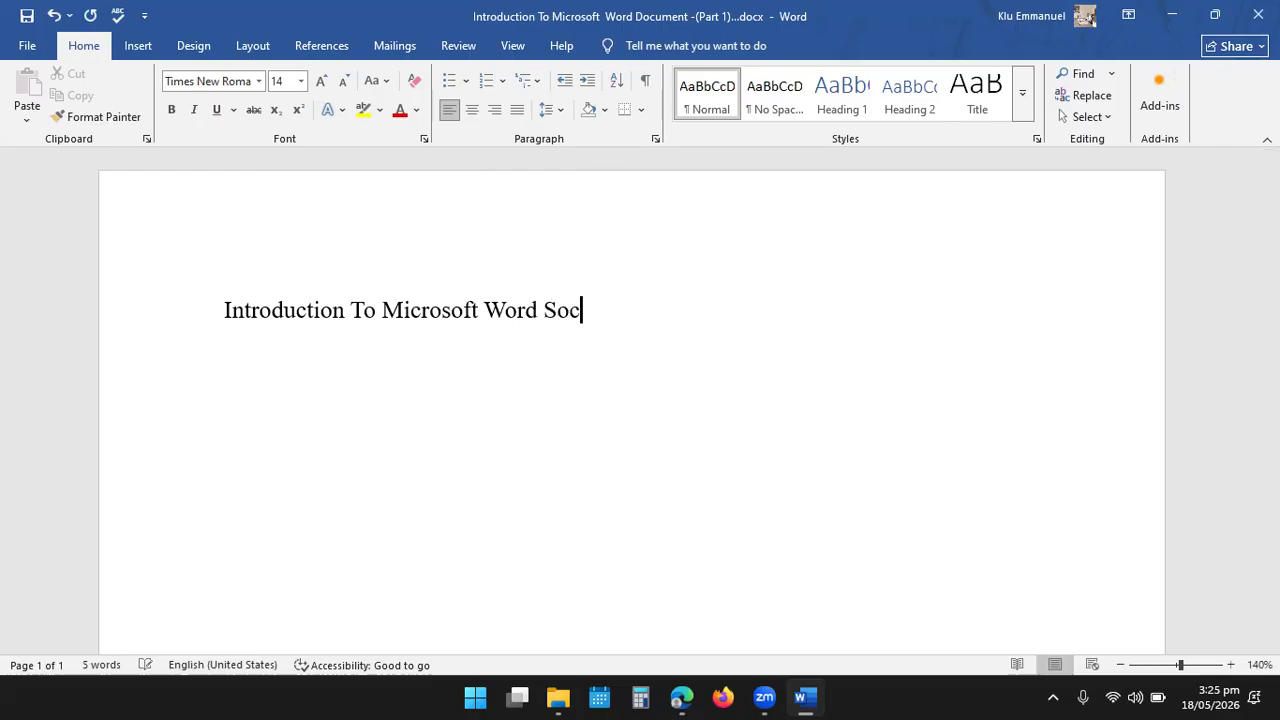
{"action": "type", "text": "Do"}
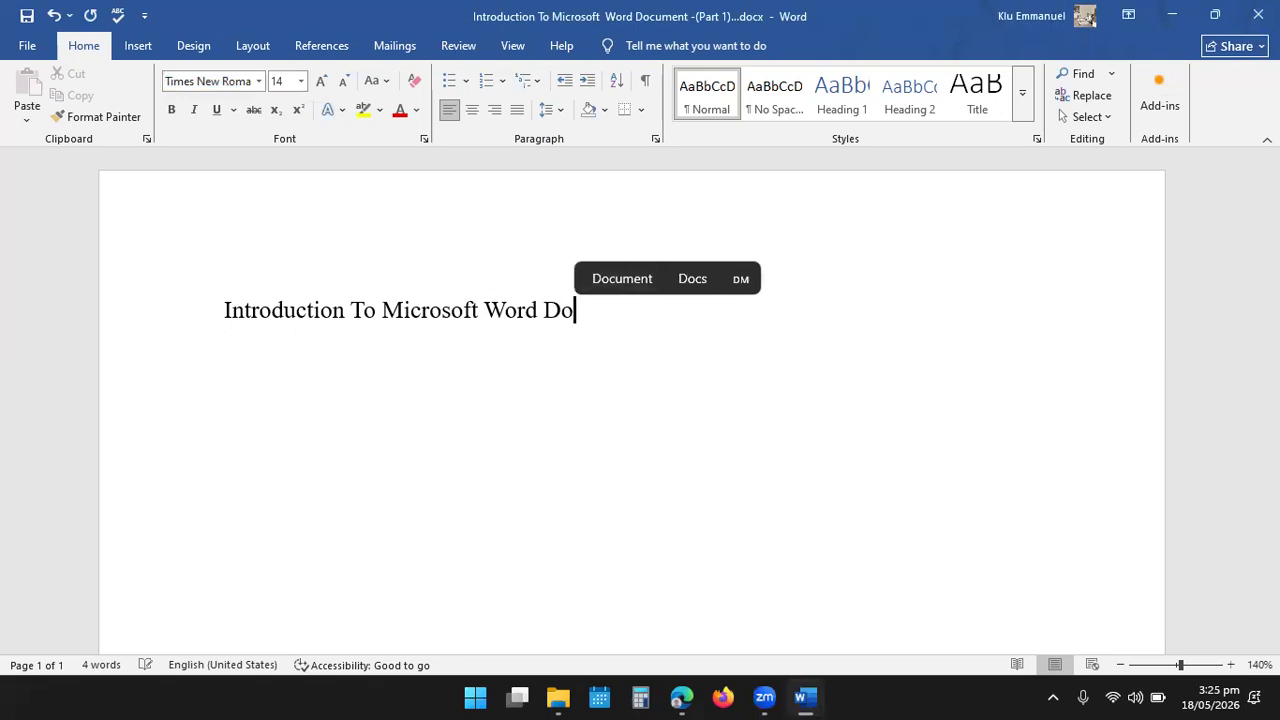
{"action": "type", "text": "cument"}
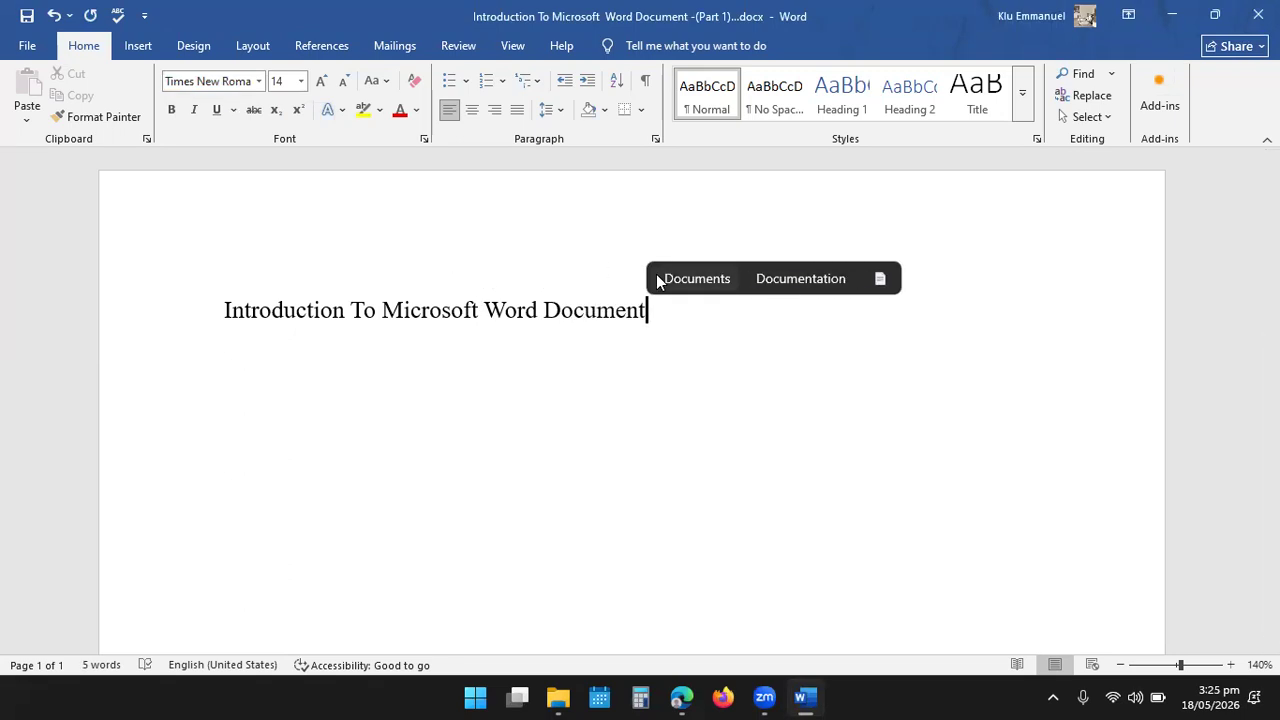
{"action": "type", "text": "s"}
{"action": "key", "text": "BackSpace"}
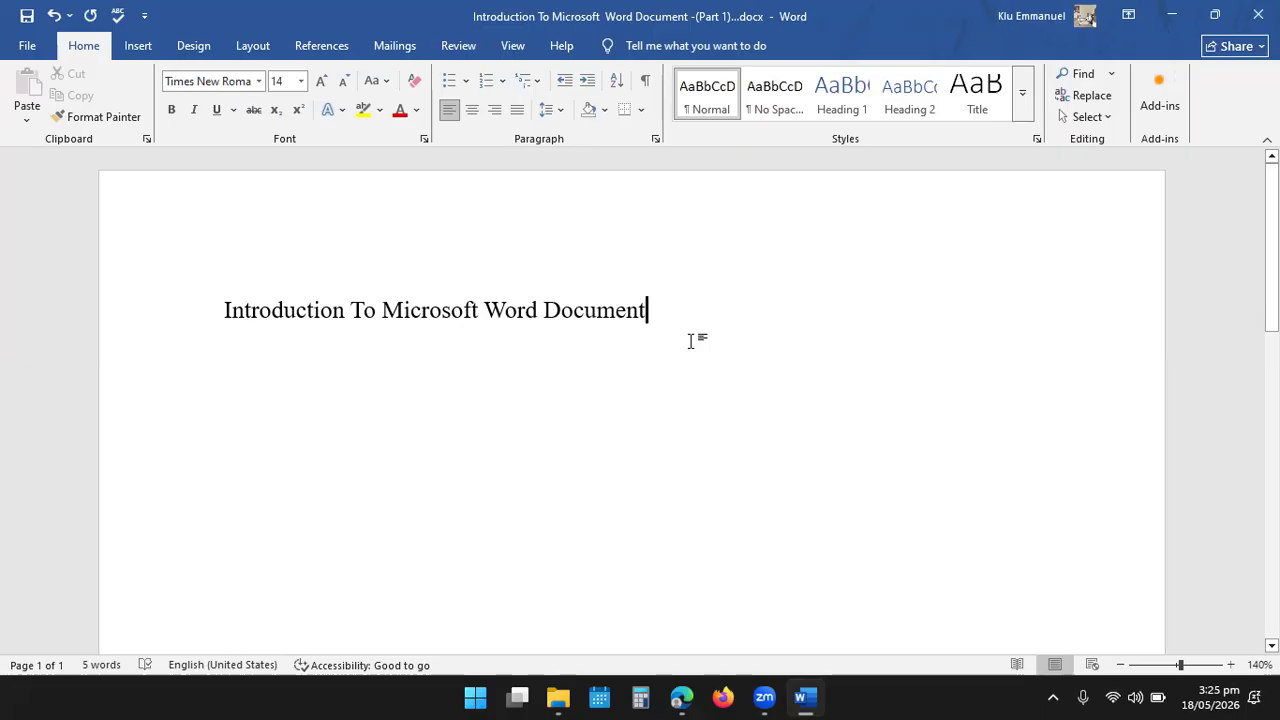
- Select the entire heading, once backward from its end and once forward from its start, releasing the selection each time
{"action": "key", "text": "shift+Left"}
{"action": "key", "text": "shift+Left"}
{"action": "key", "text": "shift+Left"}
{"action": "key", "text": "shift+Left"}
{"action": "key", "text": "shift+Left"}
{"action": "key", "text": "shift+Left"}
{"action": "key", "text": "shift+Left"}
{"action": "key", "text": "shift+Left"}
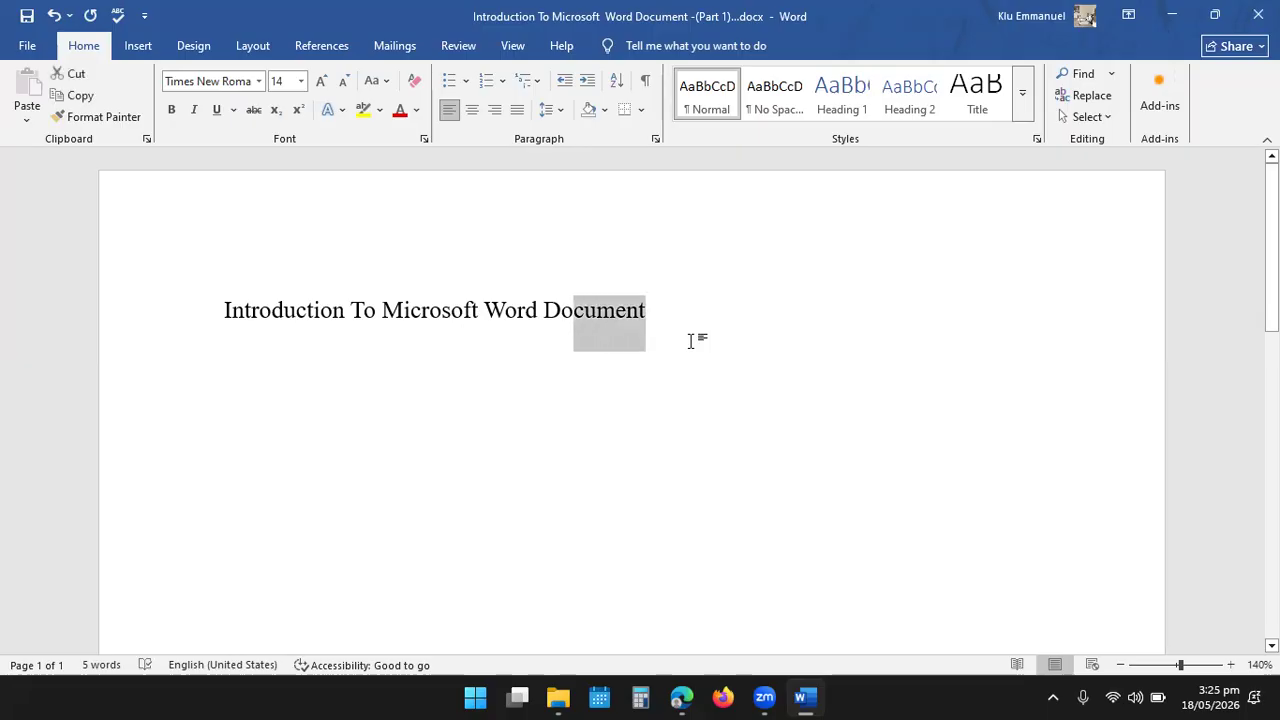
{"action": "key", "text": "shift+Left"}
{"action": "key", "text": "shift+Left"}
{"action": "key", "text": "shift+Left"}
{"action": "key", "text": "shift+Left"}
{"action": "key", "text": "shift+Left"}
{"action": "key", "text": "shift+Left"}
{"action": "key", "text": "shift+Left"}
{"action": "key", "text": "shift+Left"}
{"action": "key", "text": "shift+Left"}
{"action": "key", "text": "shift+Left"}
{"action": "key", "text": "shift+Left"}
{"action": "key", "text": "shift+Left"}
{"action": "key", "text": "shift+Left"}
{"action": "key", "text": "shift+Left"}
{"action": "key", "text": "shift+Left"}
{"action": "key", "text": "shift+Left"}
{"action": "key", "text": "shift+Left"}
{"action": "key", "text": "shift+Left"}
{"action": "key", "text": "shift+Left"}
{"action": "key", "text": "shift+Left"}
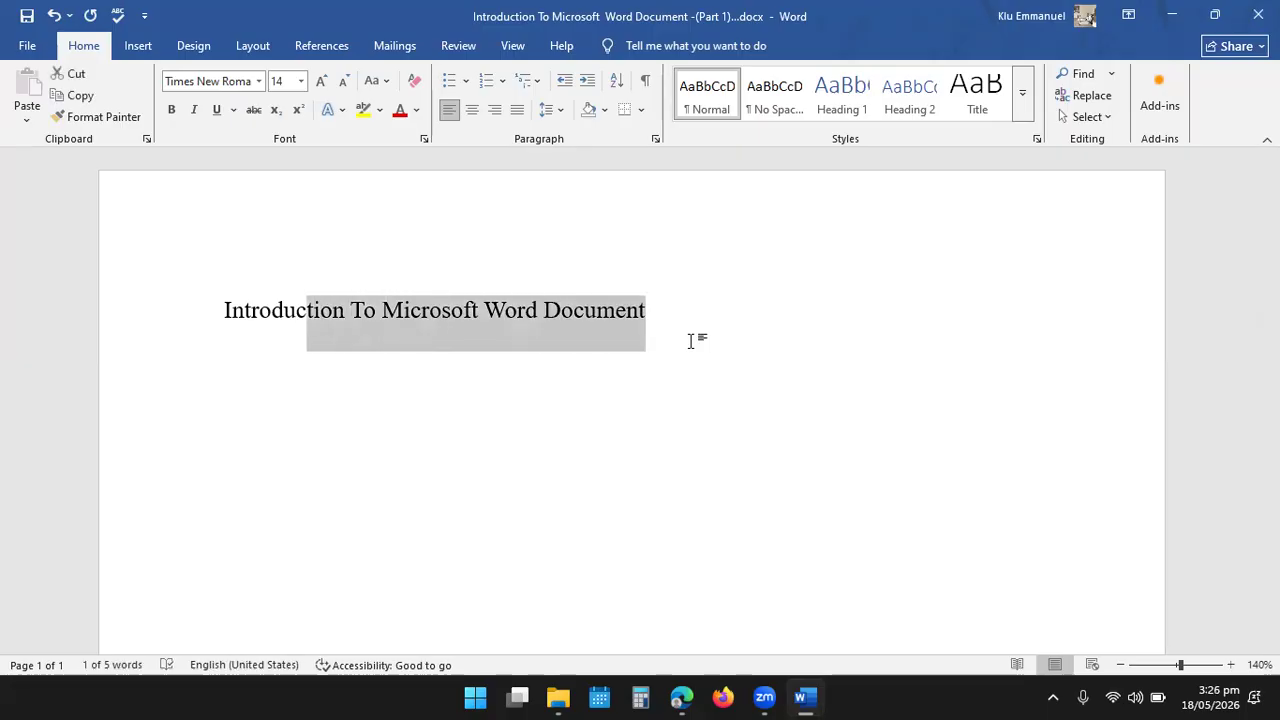
{"action": "key", "text": "shift+Left"}
{"action": "key", "text": "shift+Left"}
{"action": "key", "text": "shift+Left"}
{"action": "key", "text": "shift+Left"}
{"action": "key", "text": "shift+Left"}
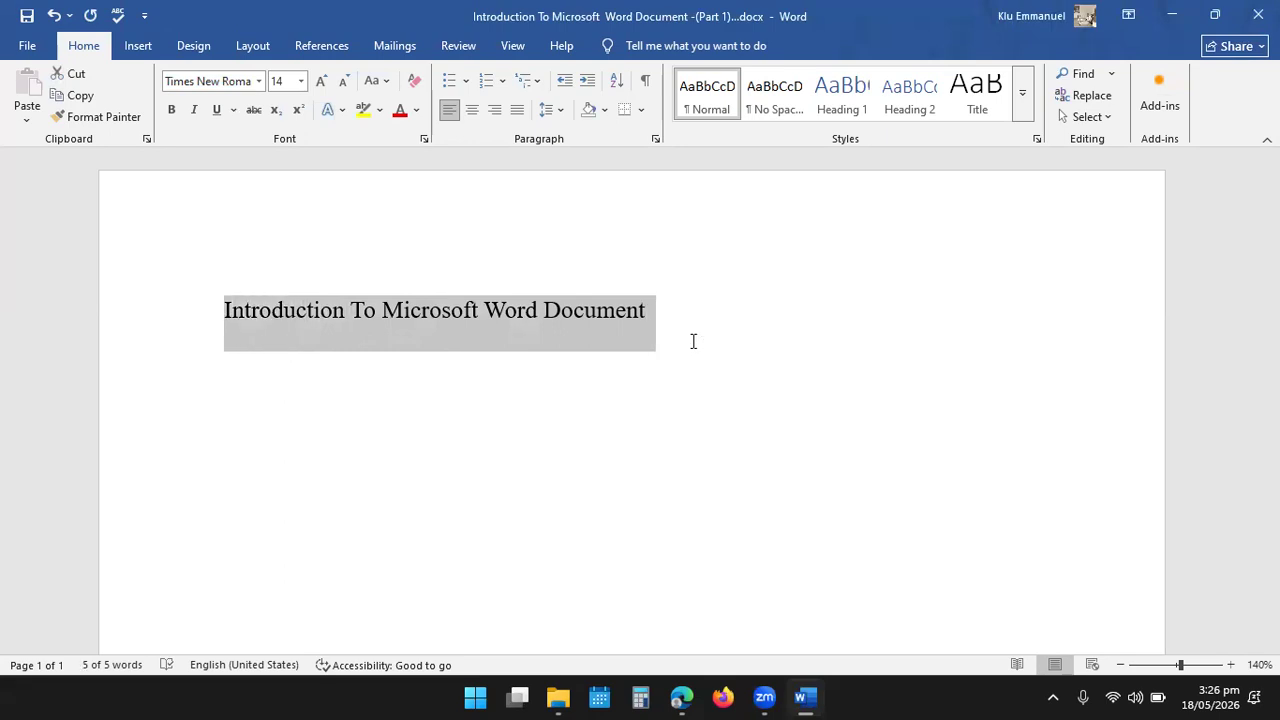
{"action": "key", "text": "Right"}
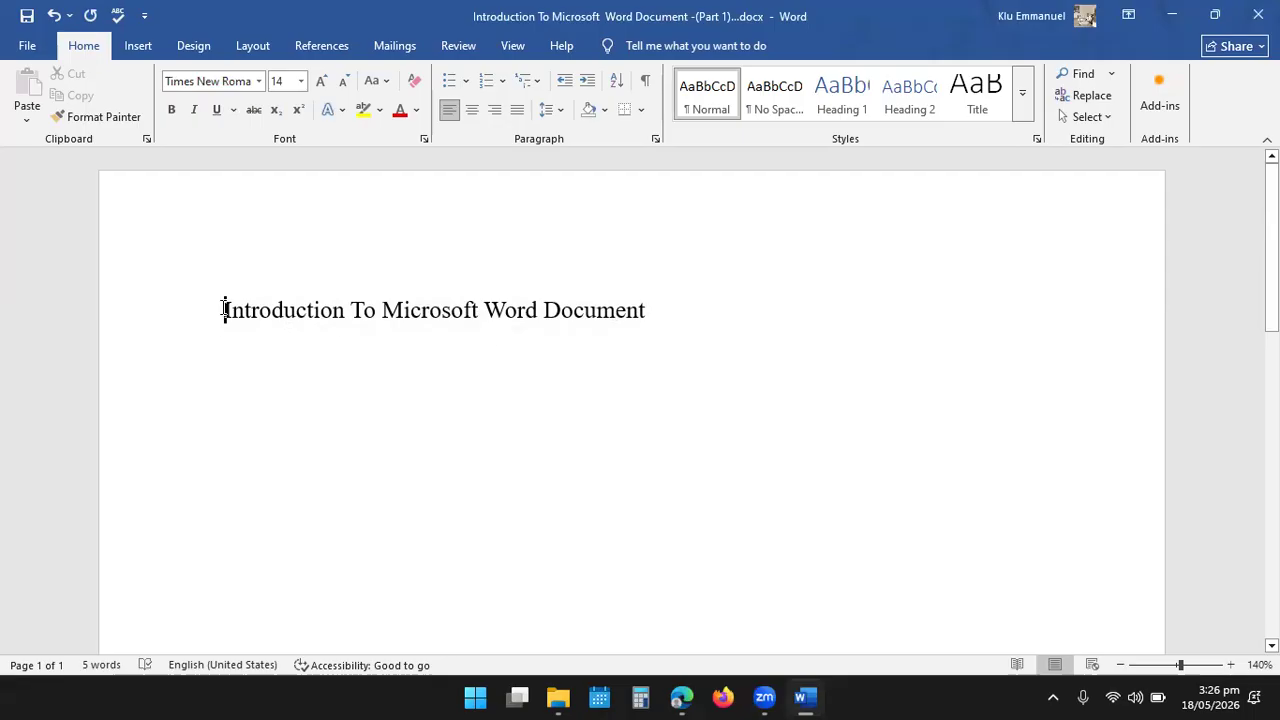
{"action": "left_click_drag", "start_coordinate": [220, 312], "coordinate": [656, 308]}
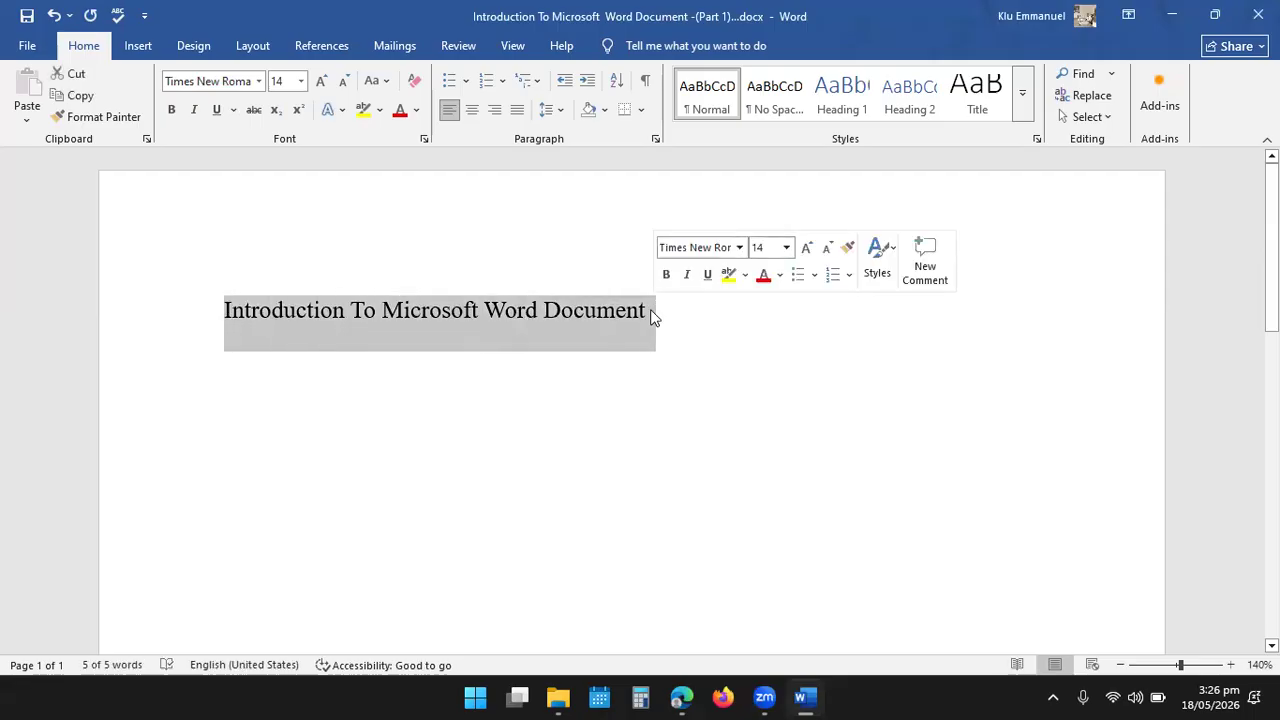
{"action": "left_click", "coordinate": [684, 320]}
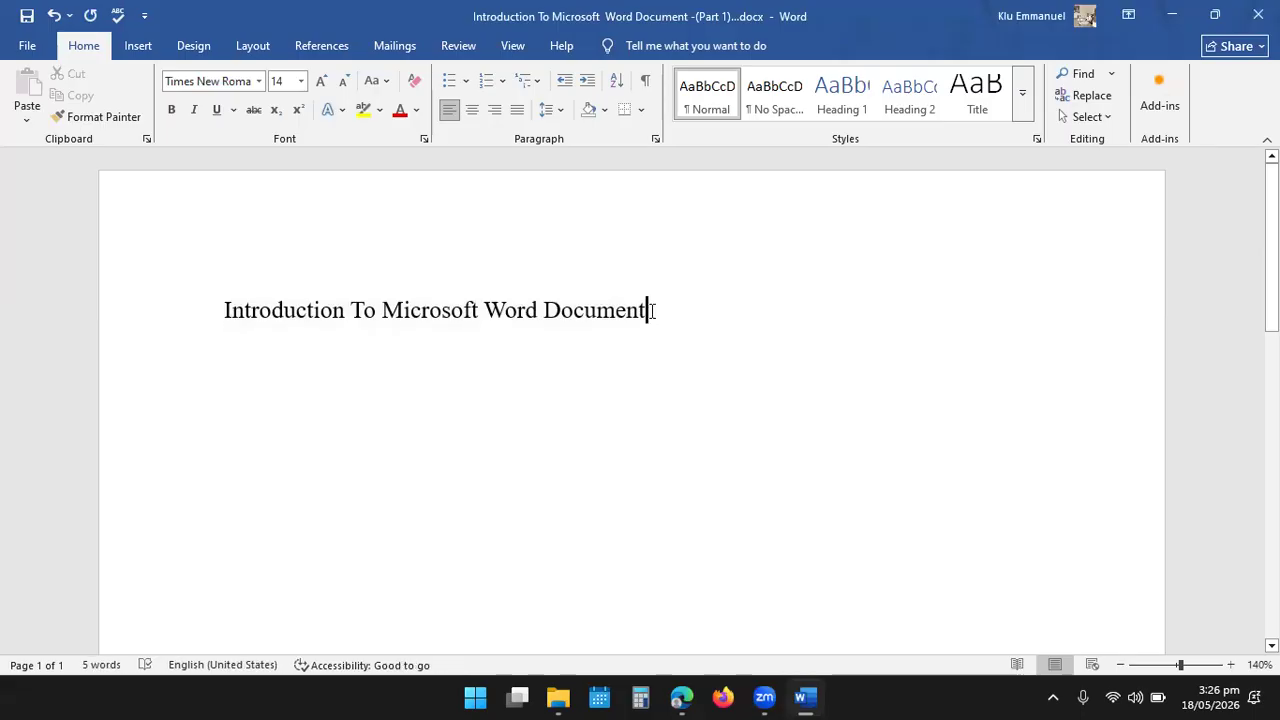
- Center the heading "Introduction To Microsoft Word Document" and make it bold
{"action": "left_click_drag", "start_coordinate": [656, 311], "coordinate": [222, 313]}
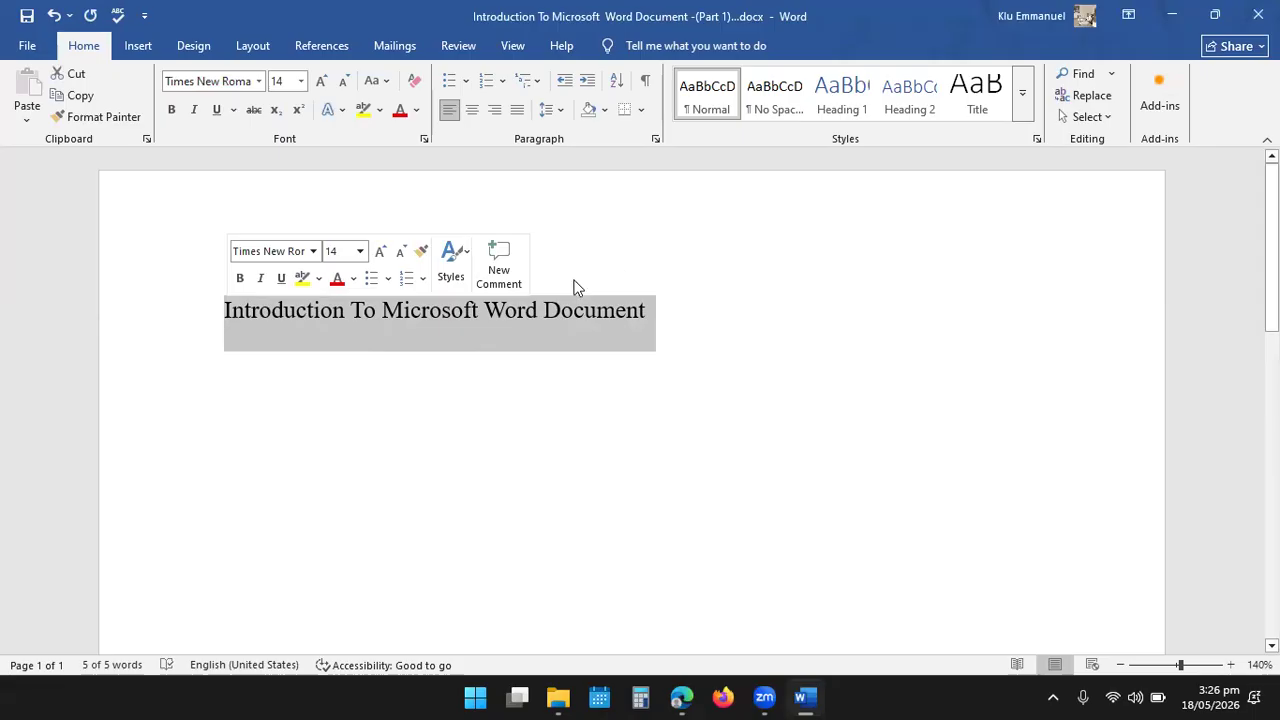
{"action": "left_click", "coordinate": [472, 112]}
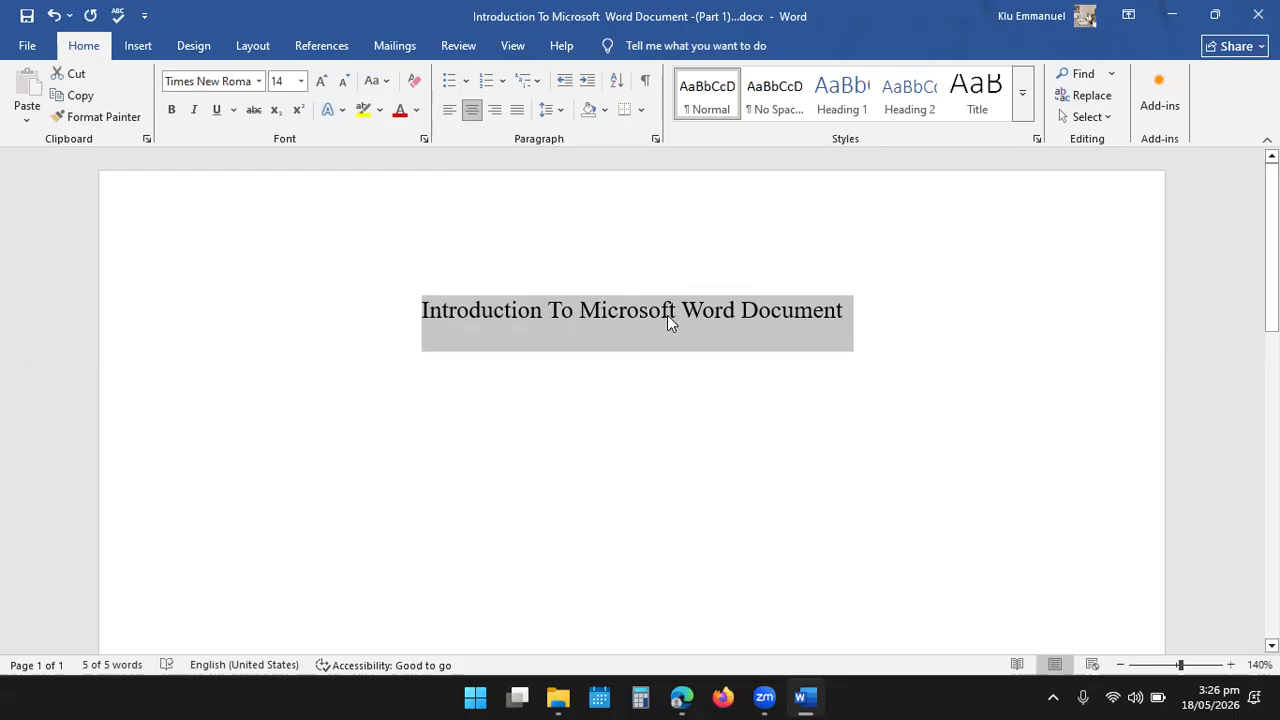
{"action": "left_click", "coordinate": [172, 112]}
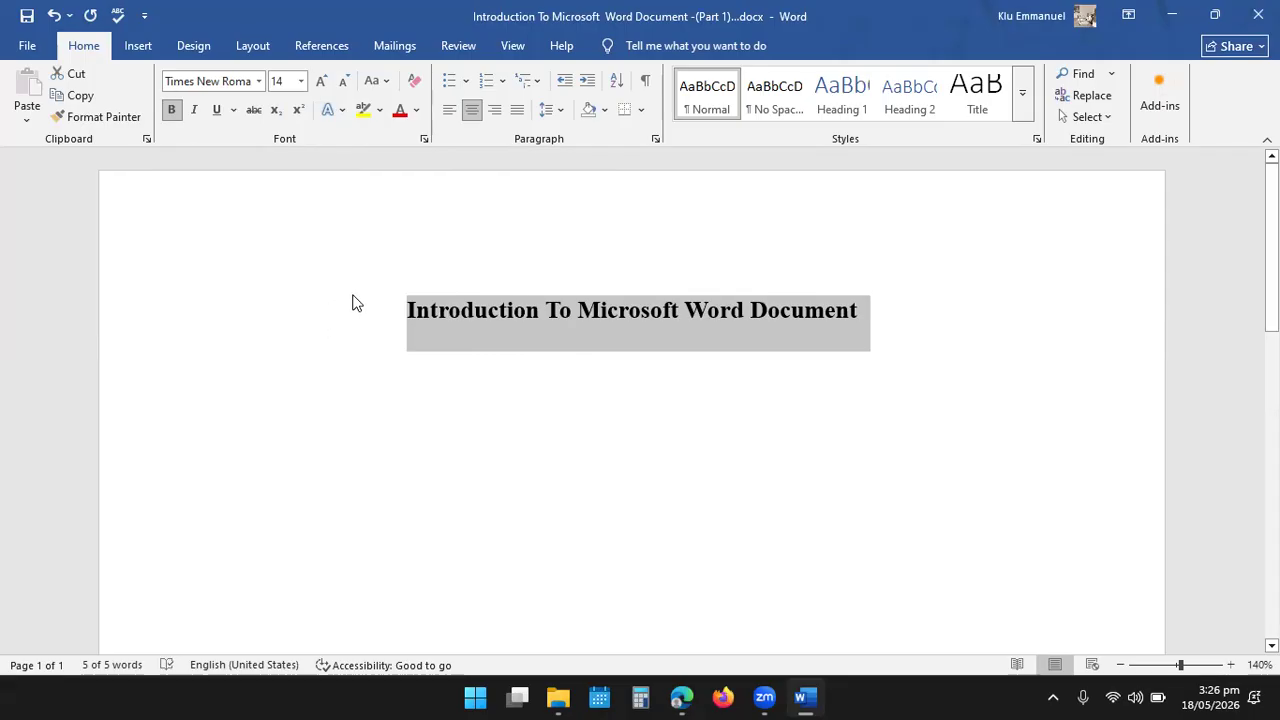
- Give the heading a thick underline and set its font color to standard red
{"action": "left_click", "coordinate": [232, 110]}
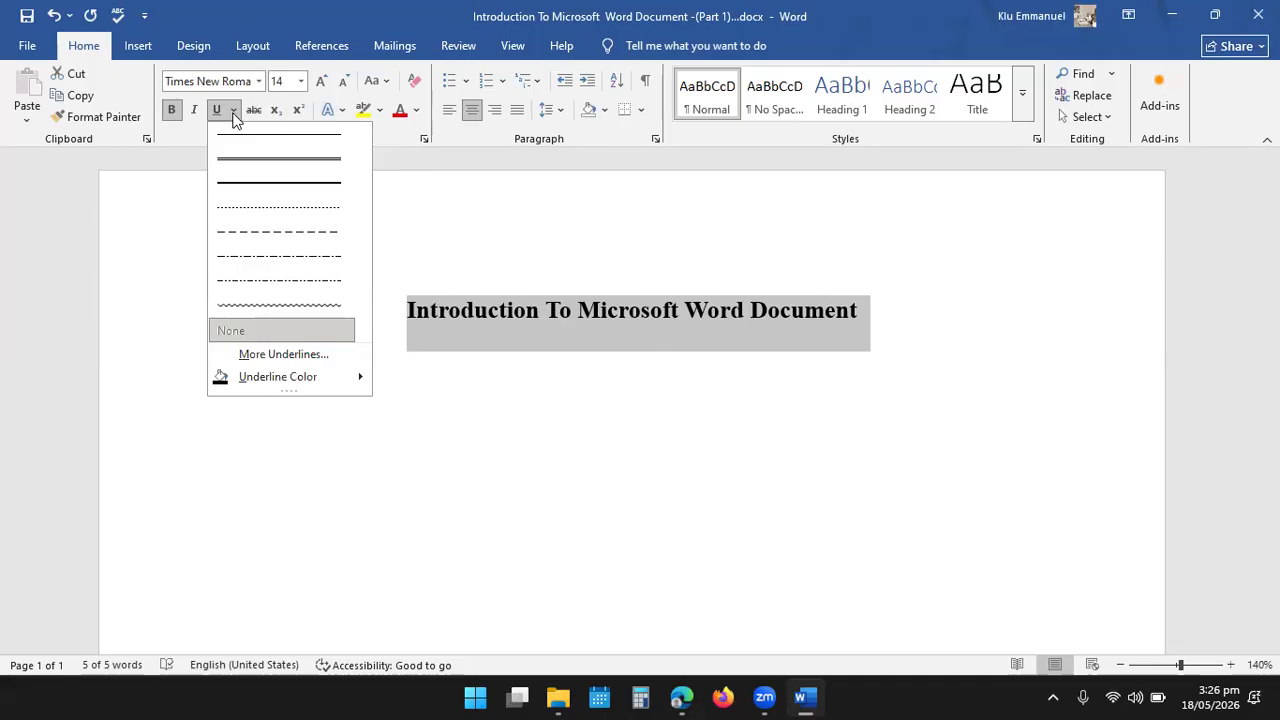
{"action": "left_click", "coordinate": [266, 182]}
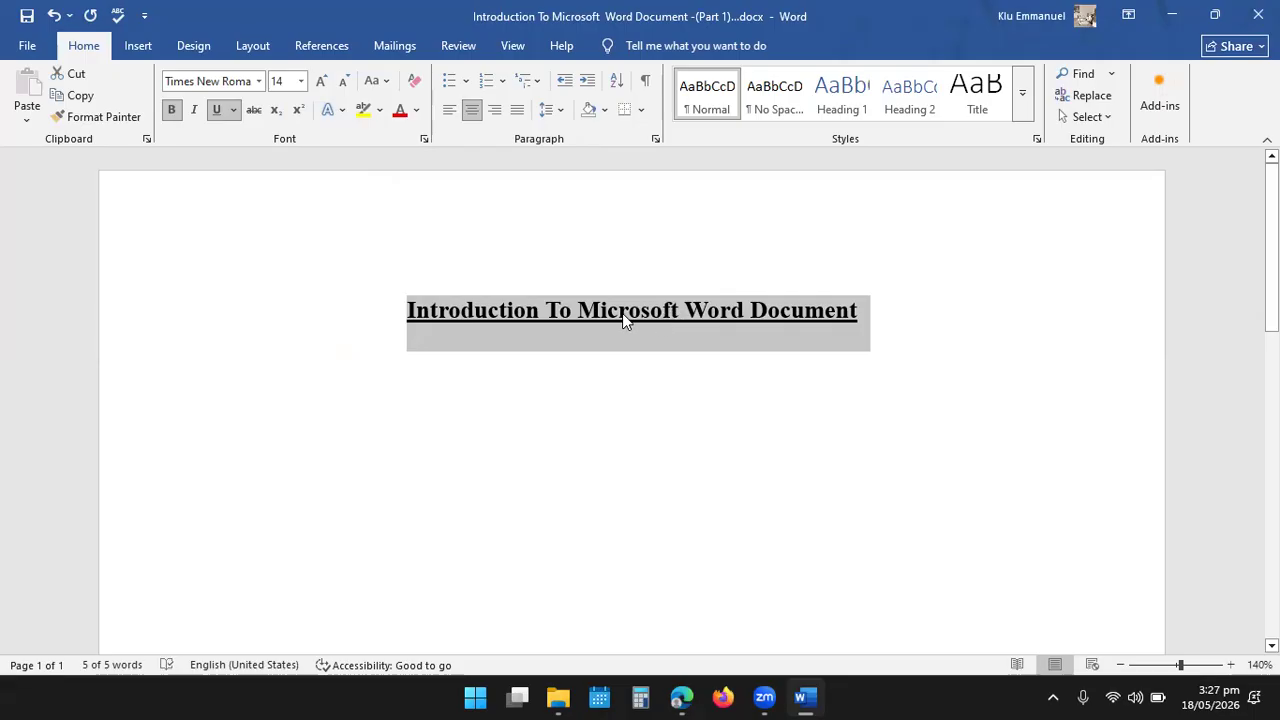
{"action": "left_click", "coordinate": [417, 116]}
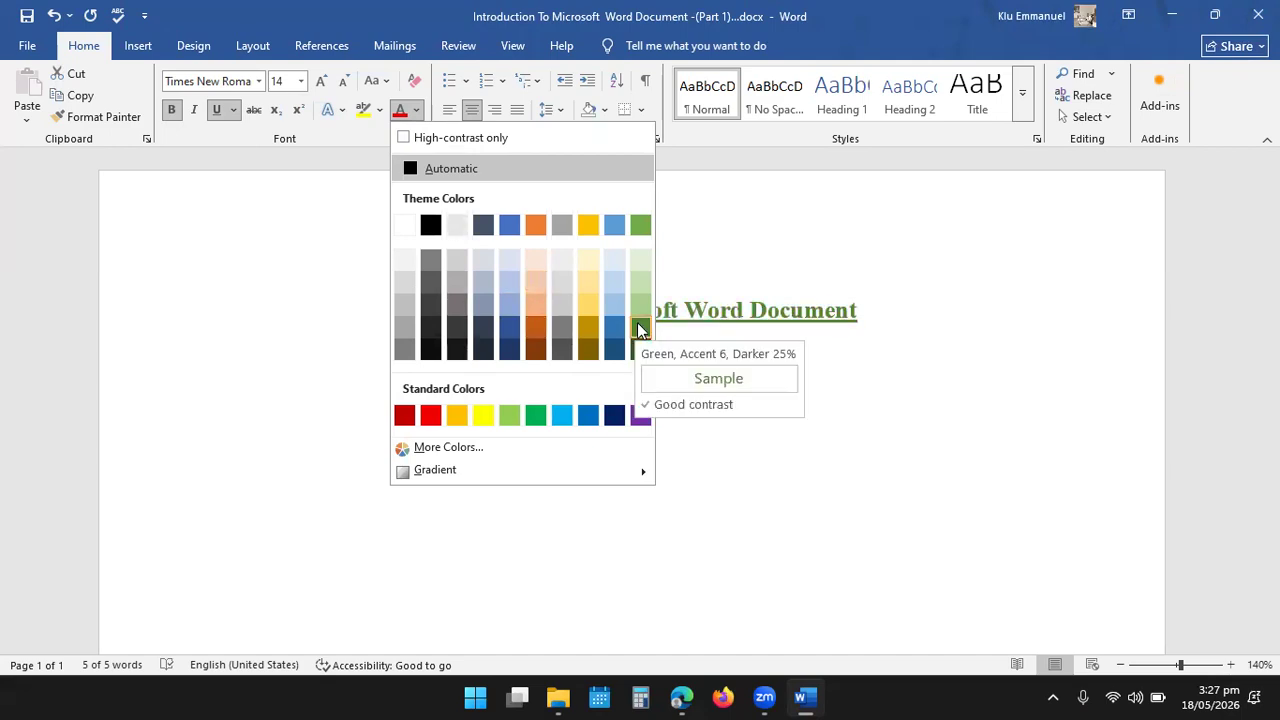
{"action": "left_click", "coordinate": [430, 415]}
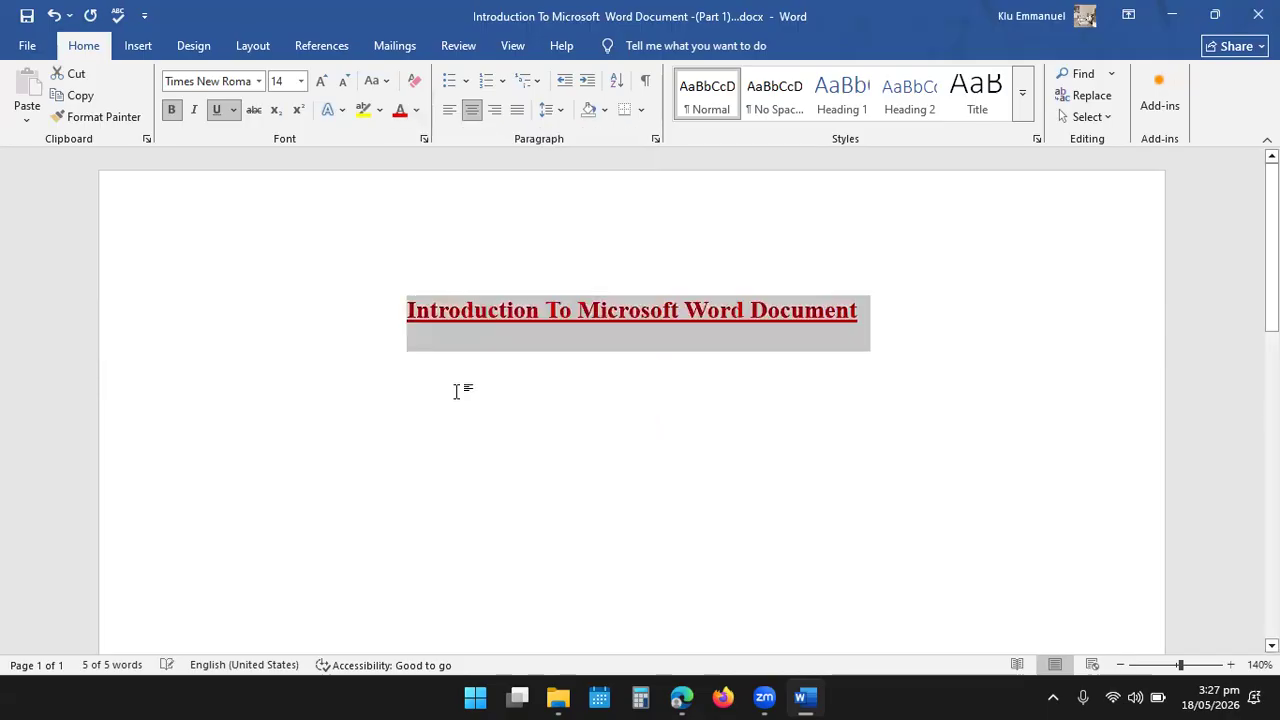
- Start a new line below the heading, align it left, and turn off bold and underline for it
{"action": "left_click", "coordinate": [918, 326]}
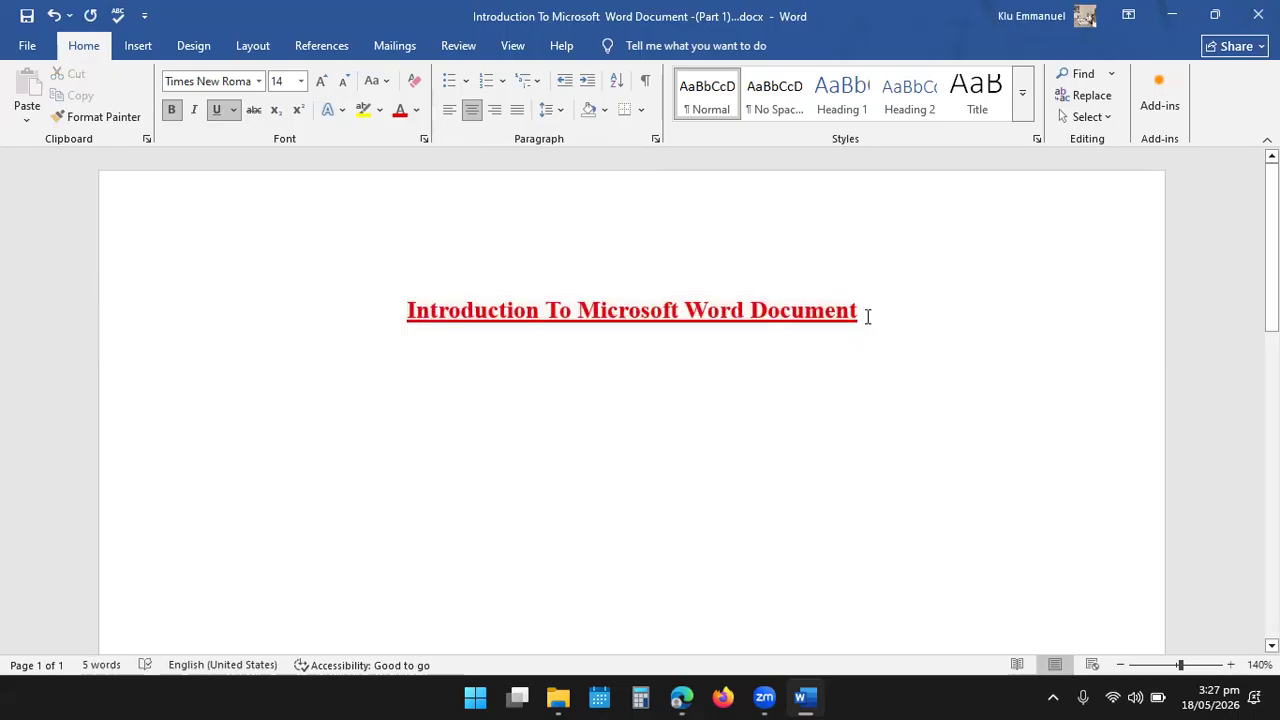
{"action": "key", "text": "Return"}
{"action": "left_click", "coordinate": [450, 112]}
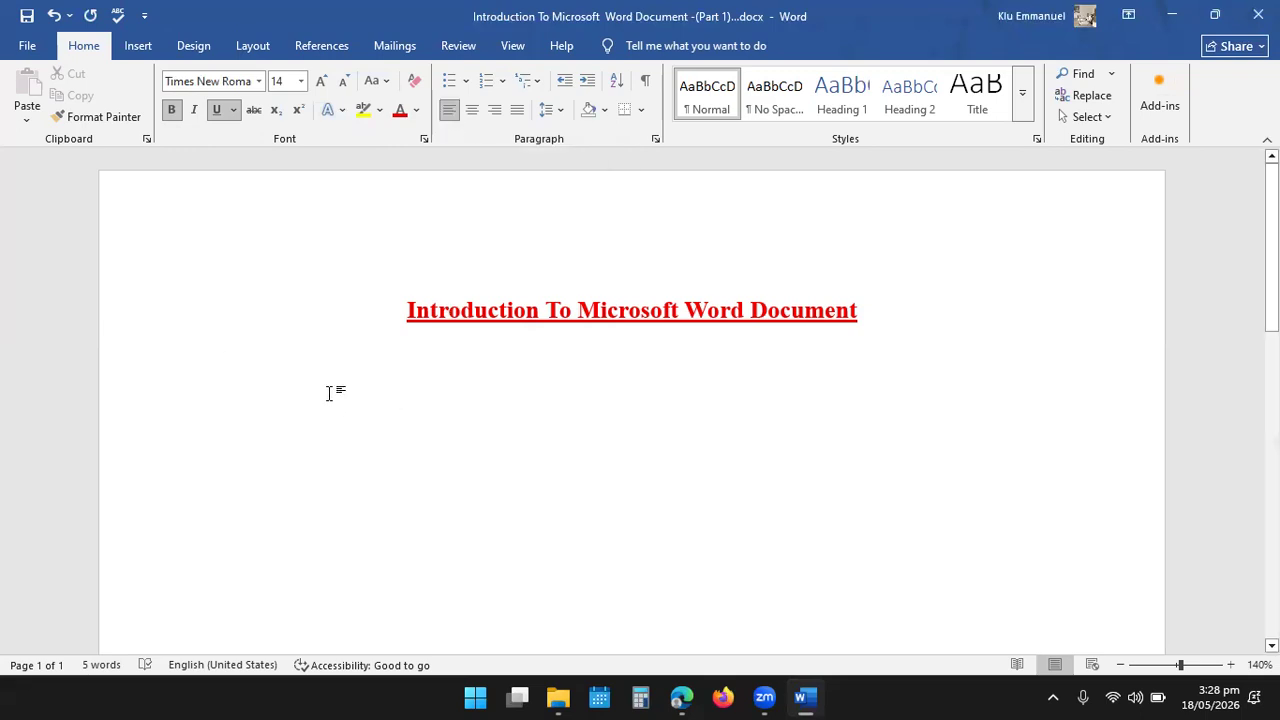
{"action": "left_click", "coordinate": [170, 111]}
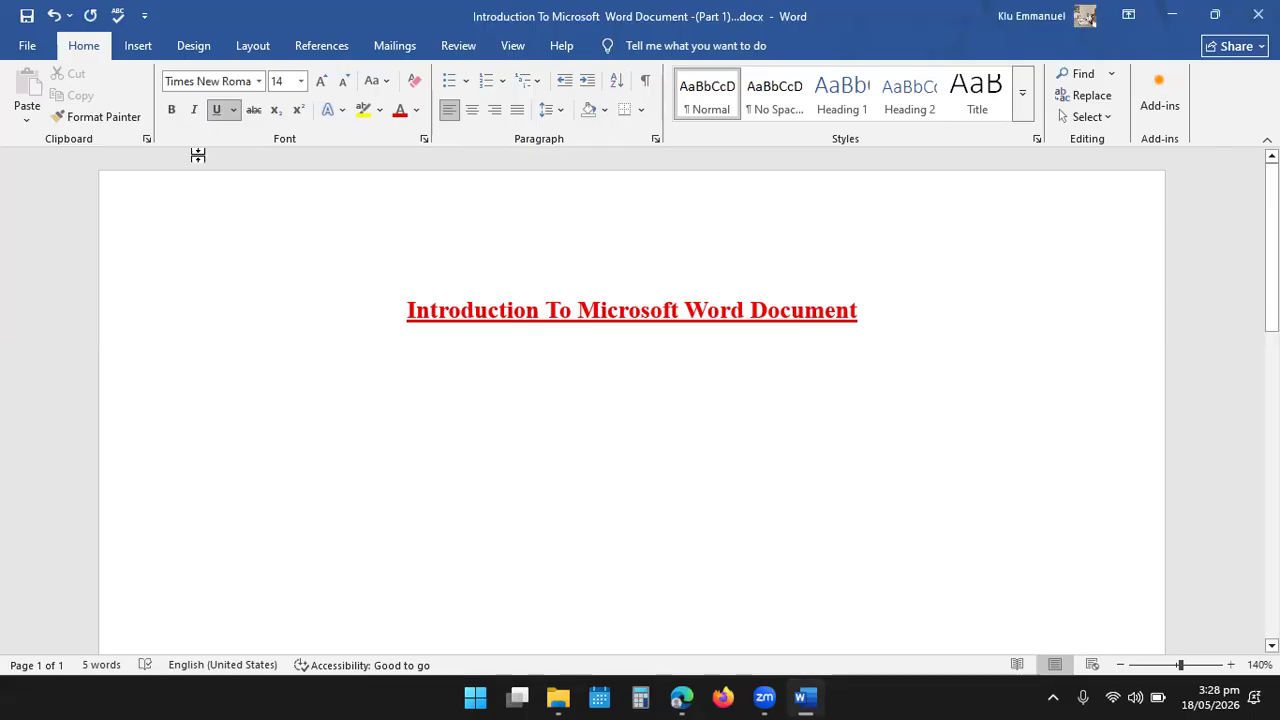
{"action": "left_click", "coordinate": [215, 111]}
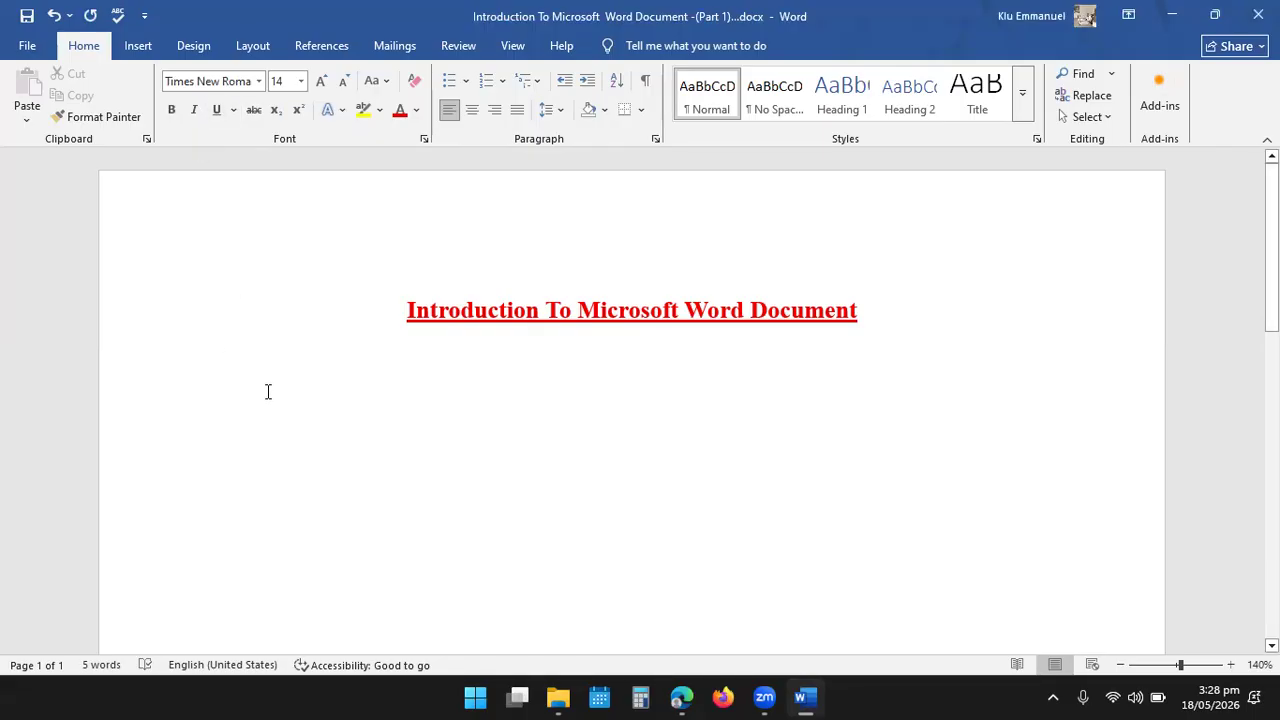
- Enter a few trial characters on the line below the heading and erase them
{"action": "type", "text": "cdfgg"}
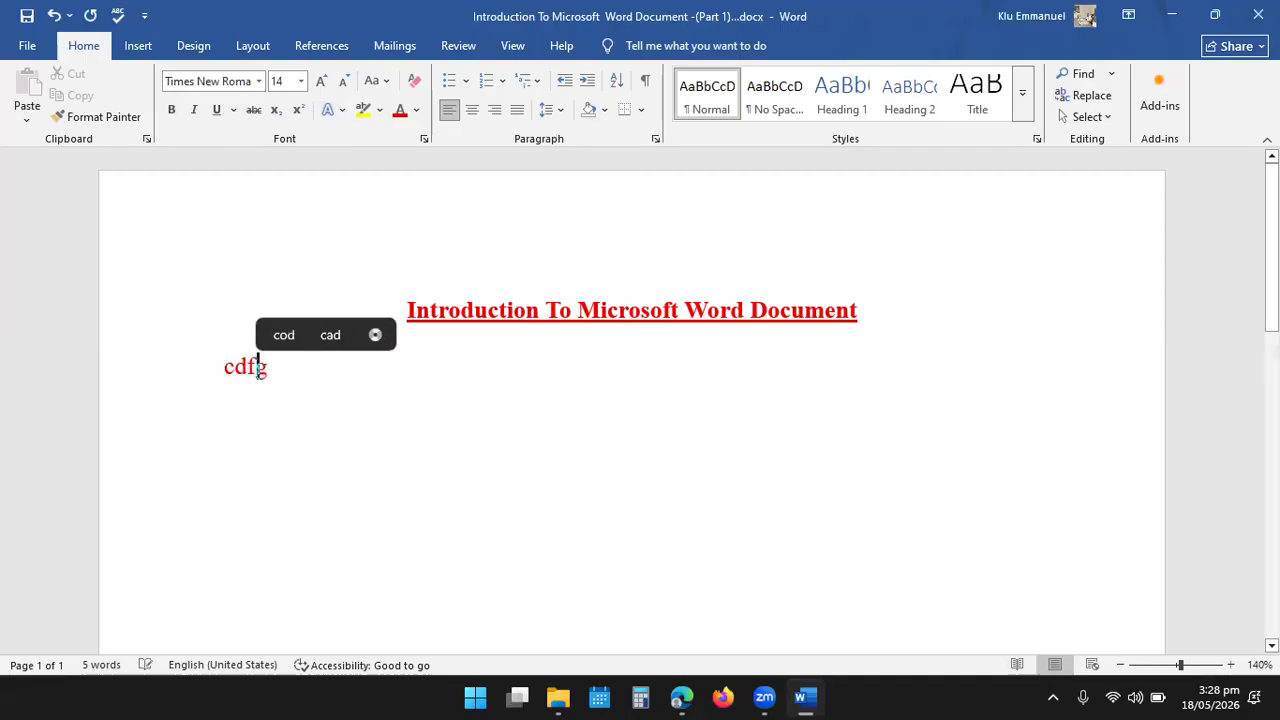
{"action": "key", "text": "BackSpace"}
{"action": "key", "text": "BackSpace"}
{"action": "key", "text": "BackSpace"}
{"action": "key", "text": "BackSpace"}
{"action": "key", "text": "BackSpace"}
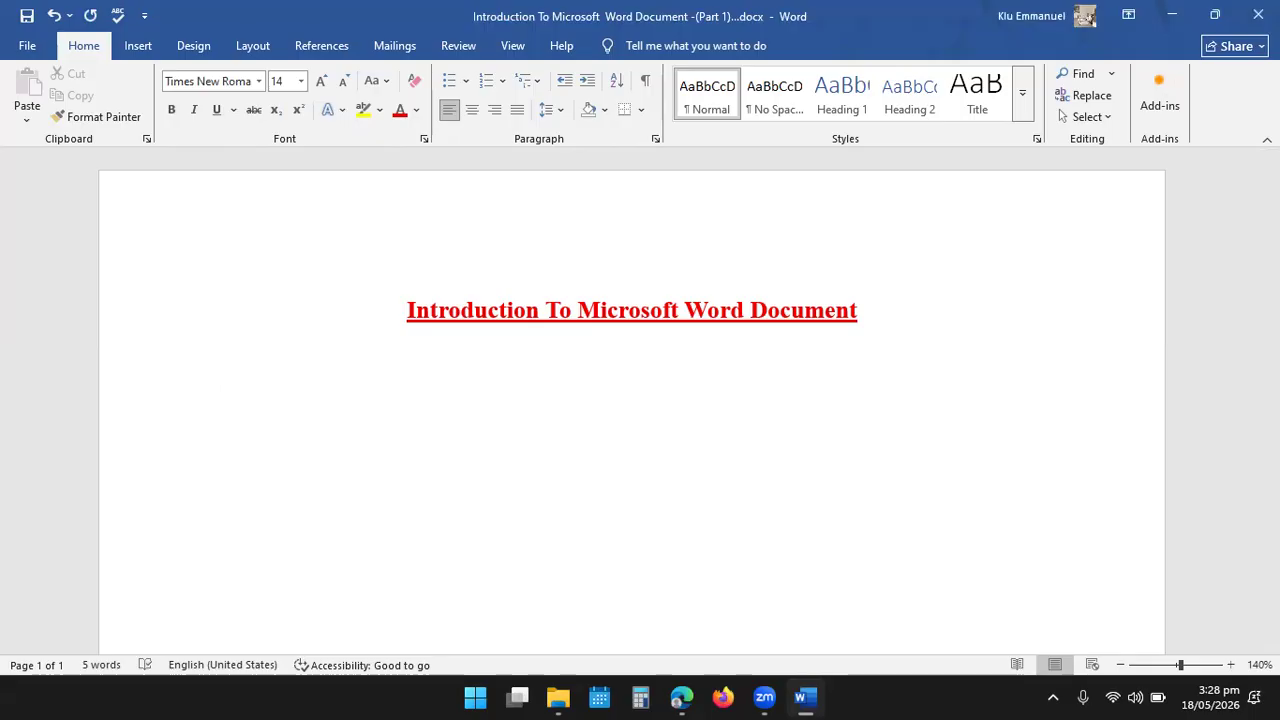
- Set the font color for the line below the heading to black, testing it with trial characters that are erased again
{"action": "left_click", "coordinate": [416, 111]}
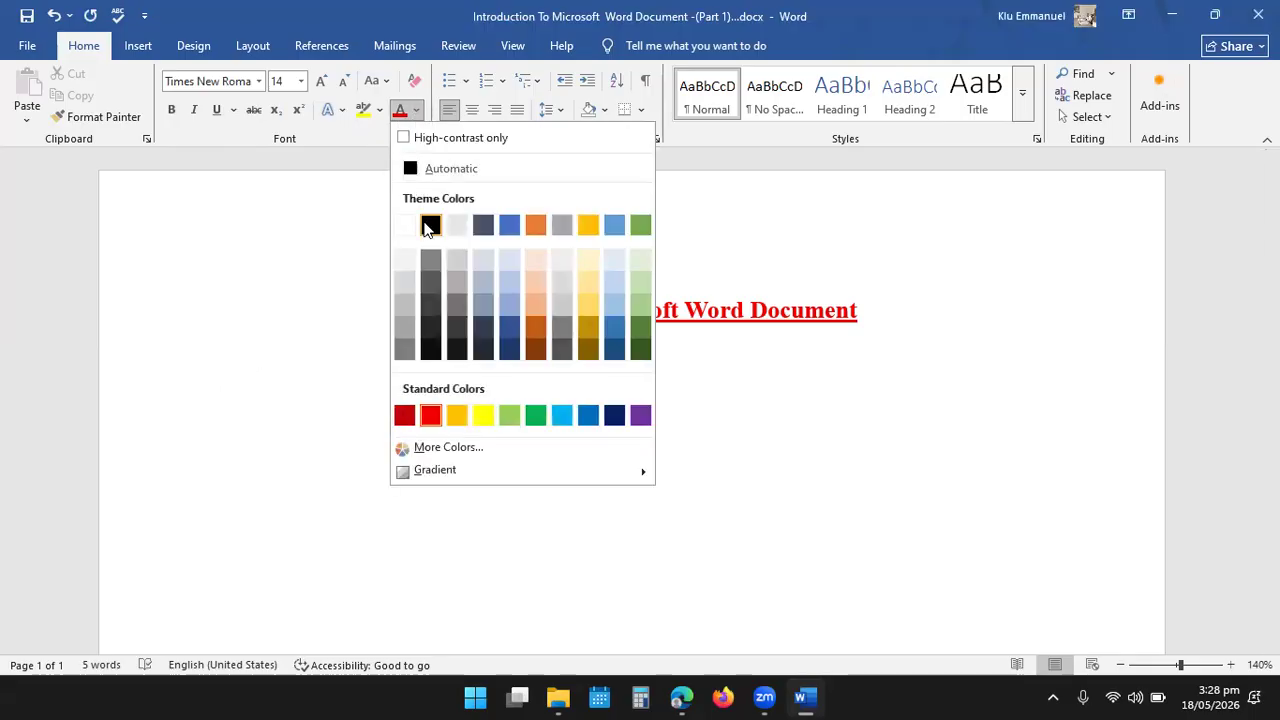
{"action": "left_click", "coordinate": [430, 224]}
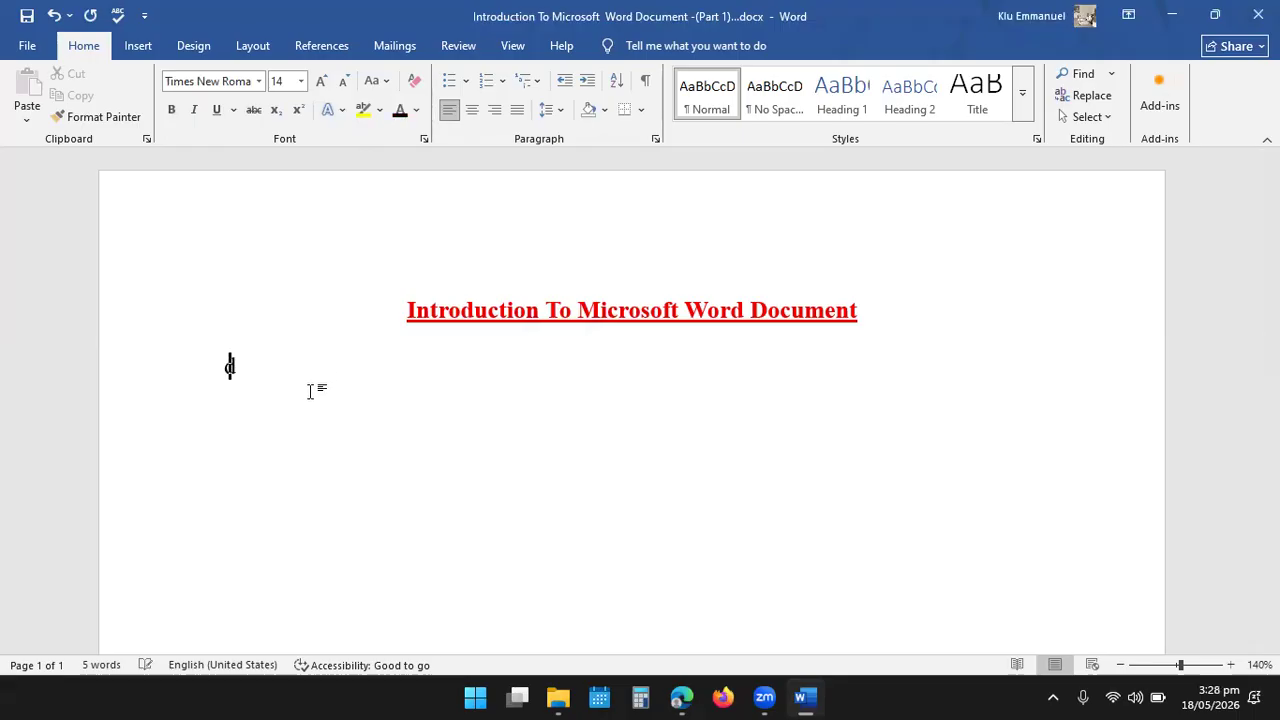
{"action": "type", "text": "dsgh"}
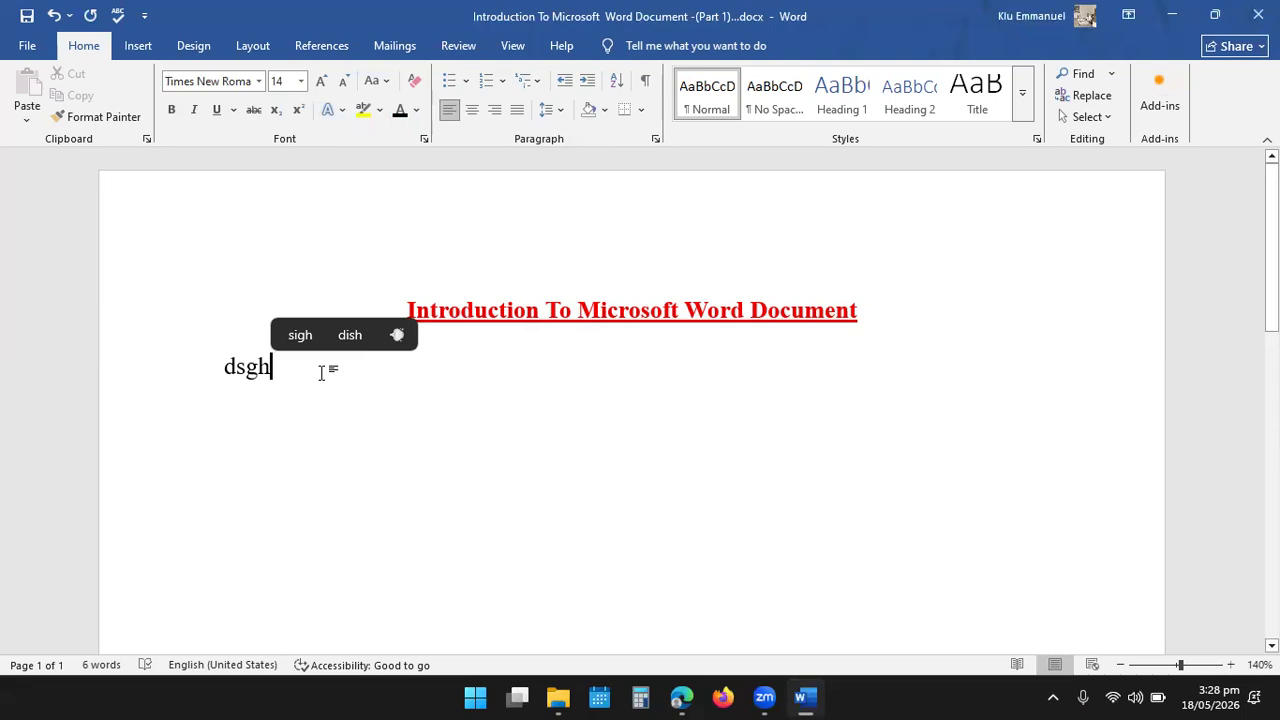
{"action": "key", "text": "BackSpace"}
{"action": "key", "text": "BackSpace"}
{"action": "key", "text": "BackSpace"}
{"action": "key", "text": "BackSpace"}
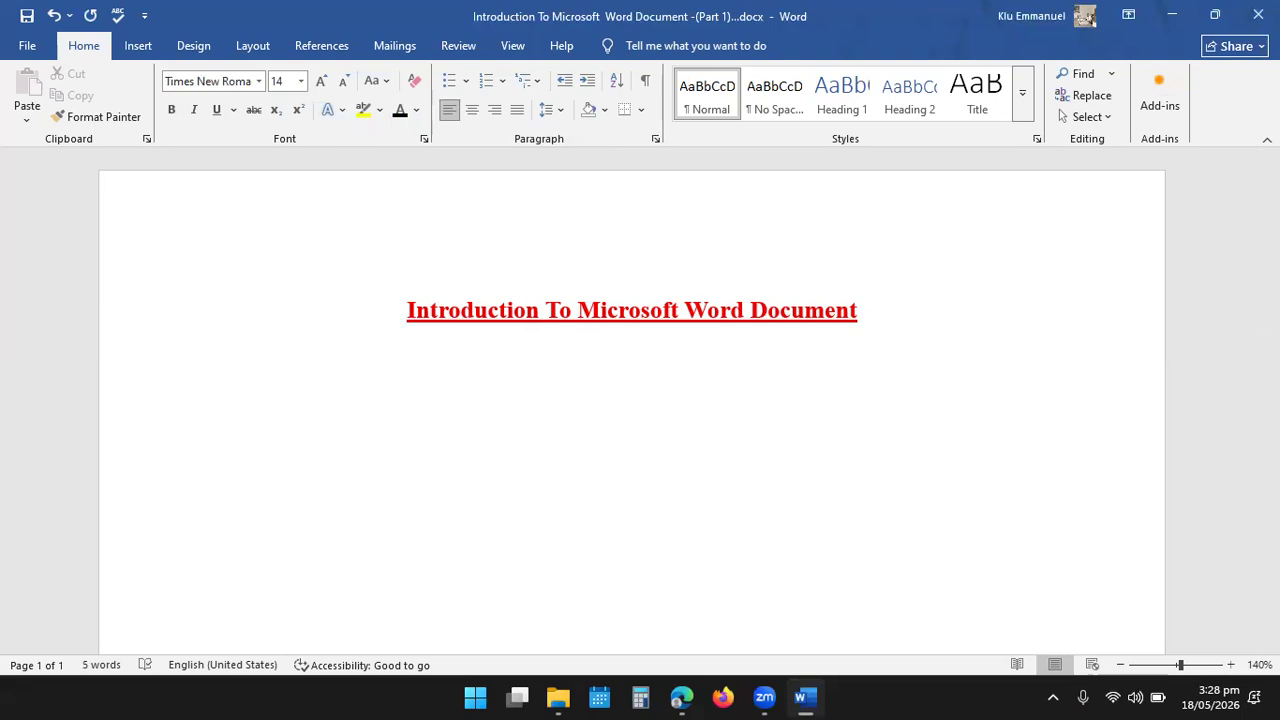
- Write the body paragraph below the heading, beginning "A Microsoft Word Document is a digital file created using Microsoft Word"
{"action": "type", "text": "A m"}
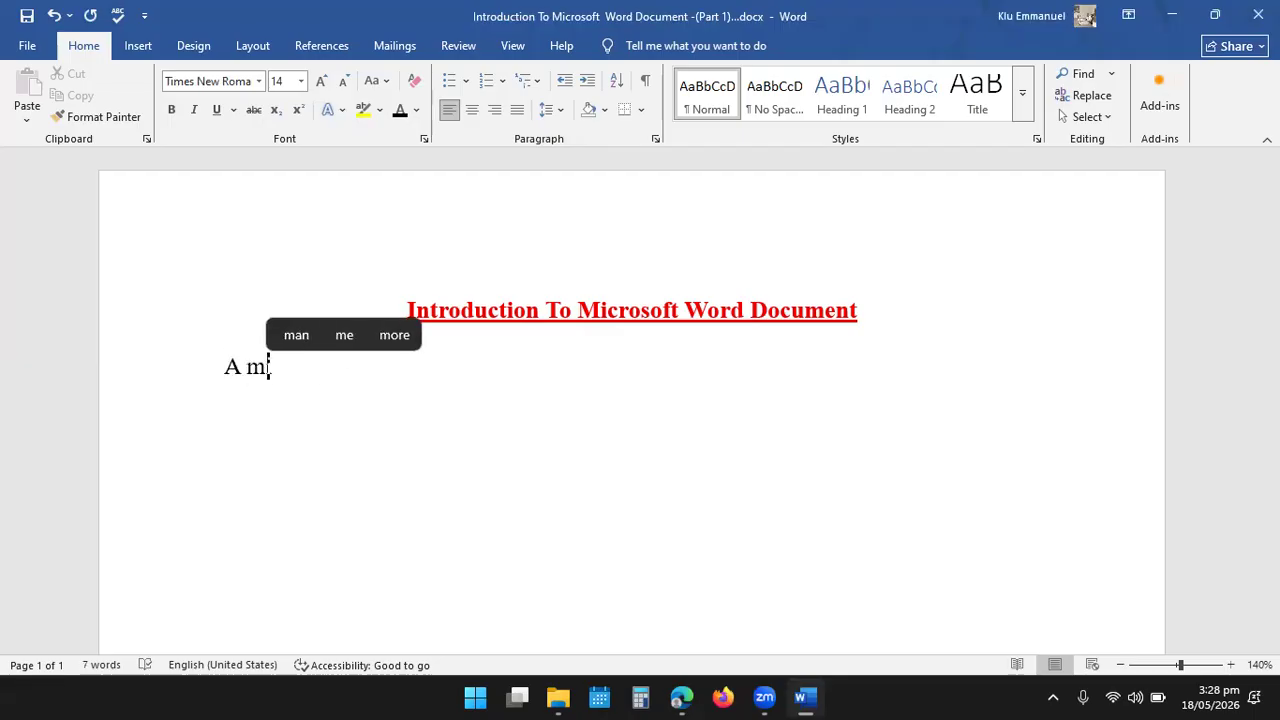
{"action": "type", "text": "icr"}
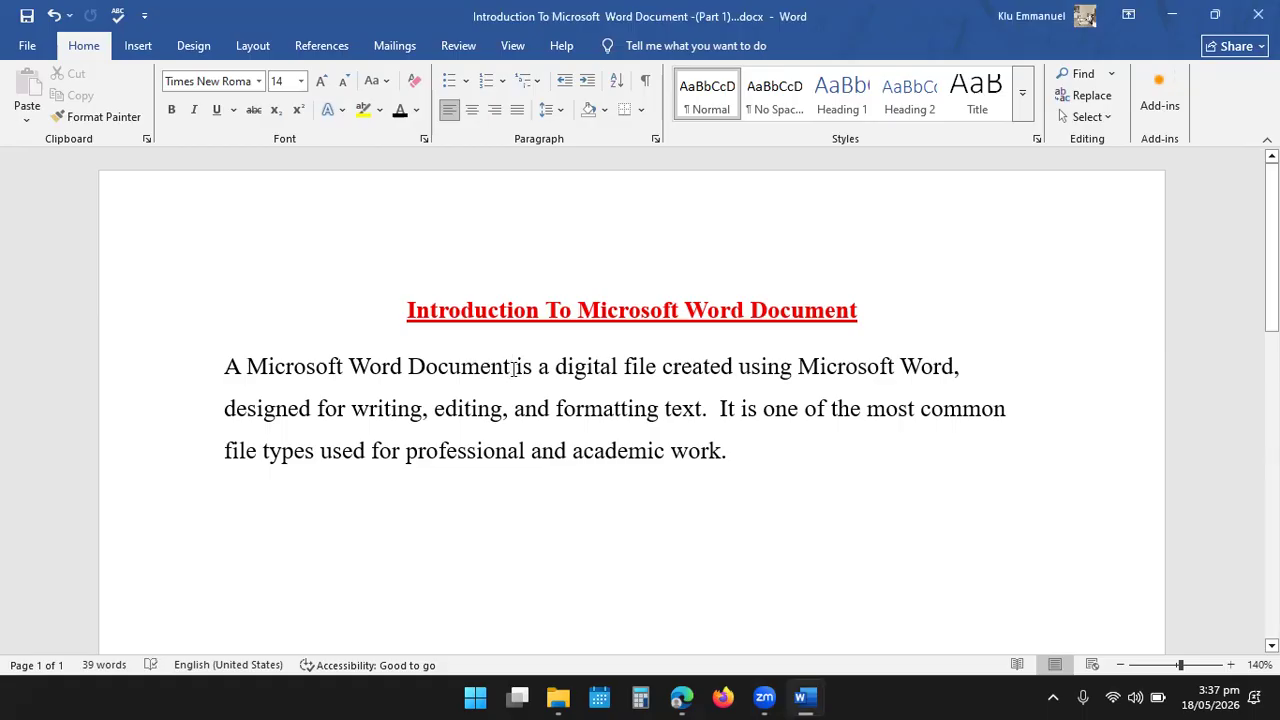
- Format the words "Word Document" in the body paragraph's first line as blue, bold and italic
{"action": "left_click_drag", "start_coordinate": [511, 367], "coordinate": [352, 372]}
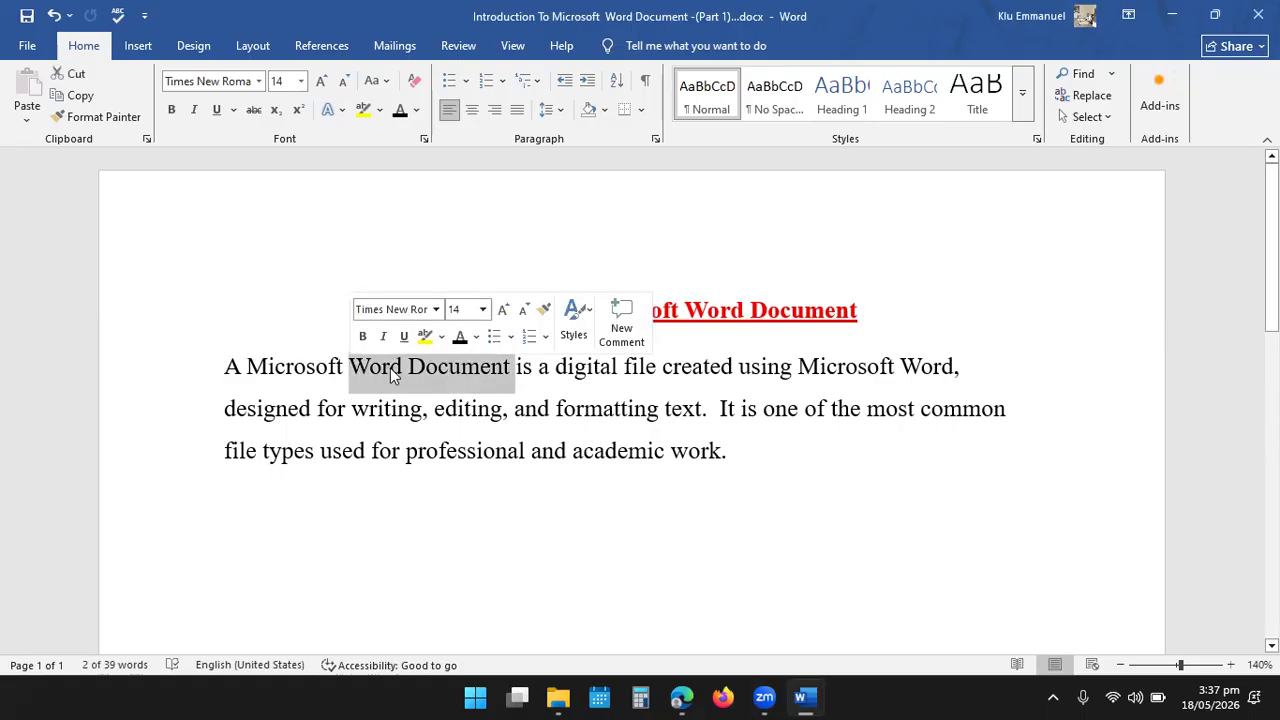
{"action": "left_click", "coordinate": [475, 338]}
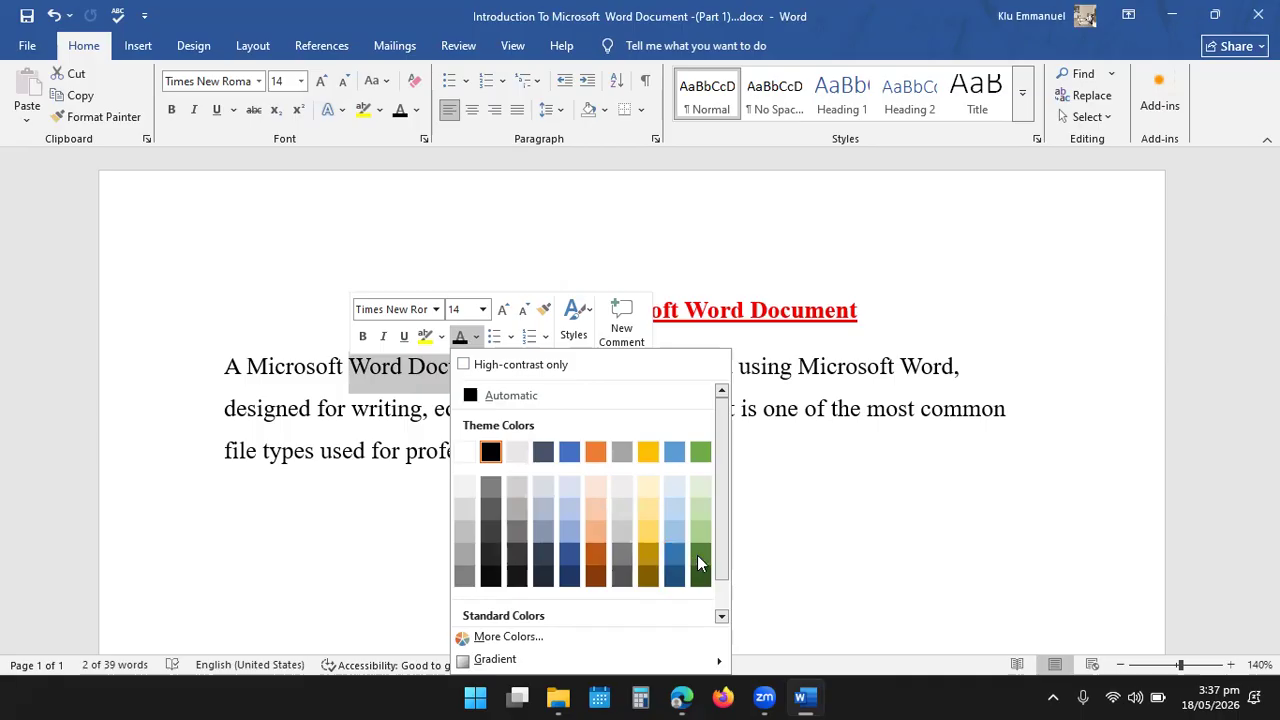
{"action": "left_click", "coordinate": [569, 452]}
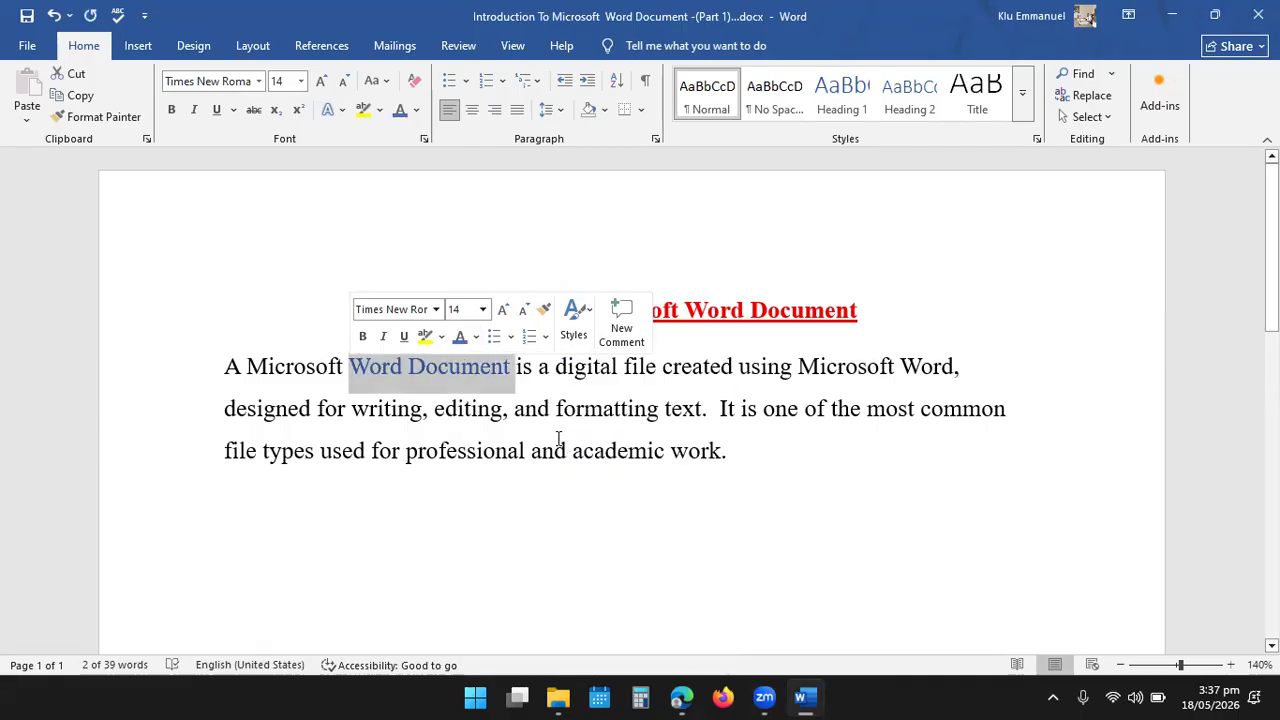
{"action": "left_click", "coordinate": [363, 337]}
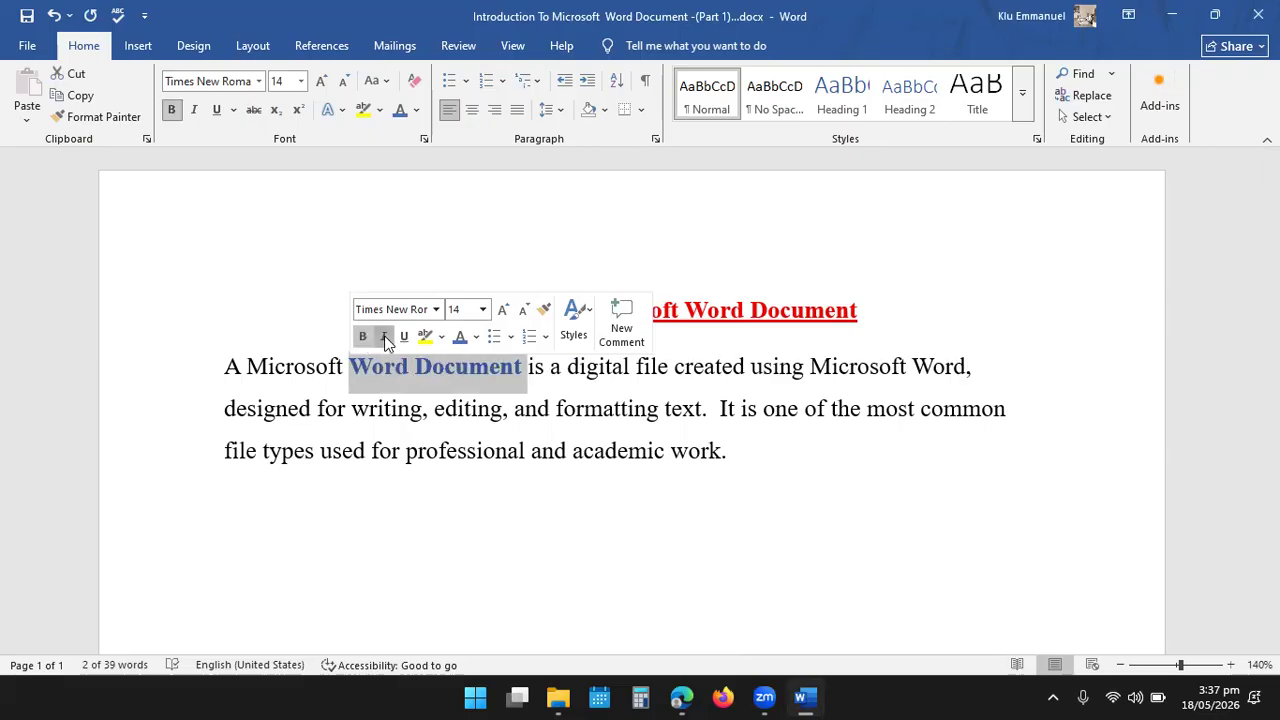
{"action": "left_click", "coordinate": [384, 337]}
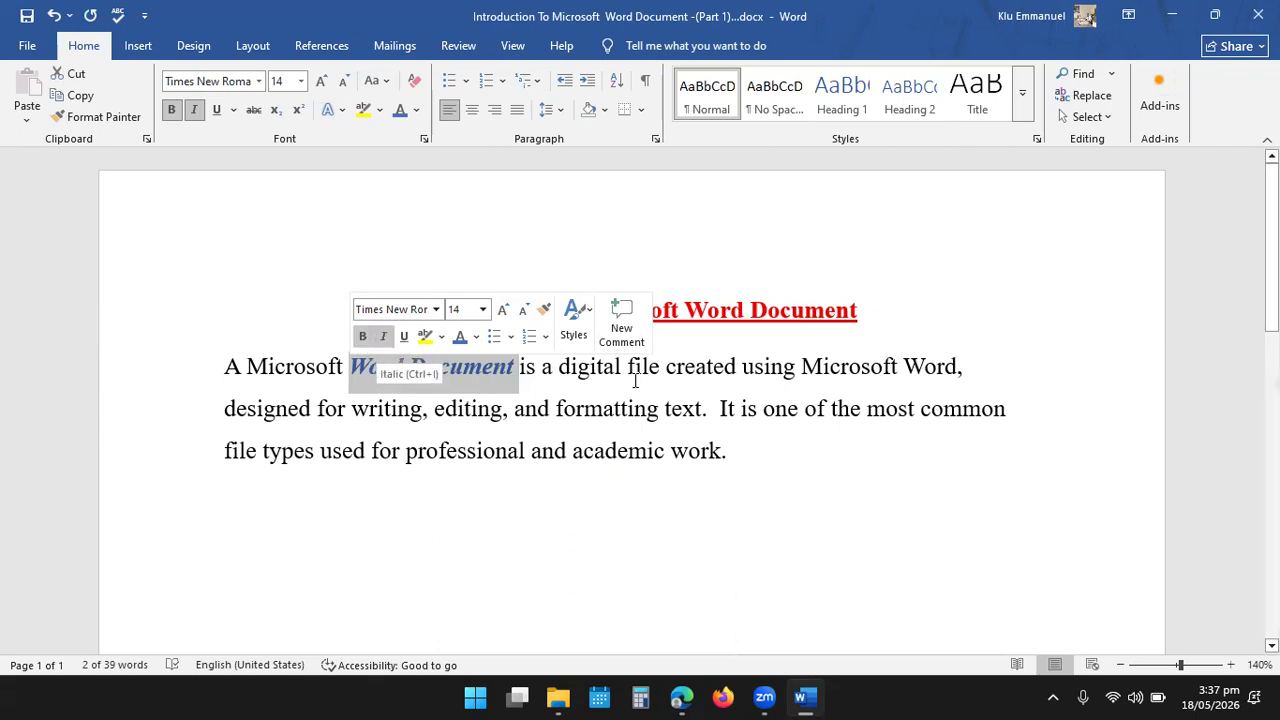
{"action": "left_click", "coordinate": [379, 377]}
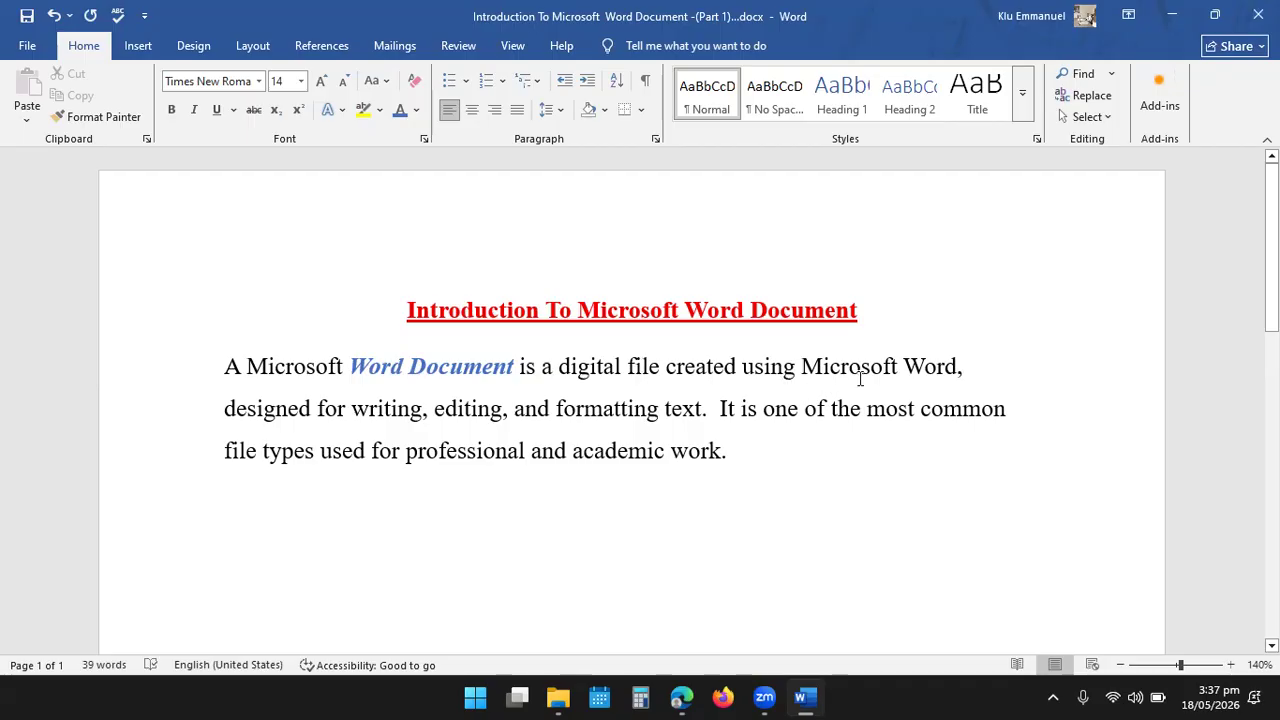
- Format the words "Microsoft Word" at the end of the body paragraph's first line as green, bold and italic
{"action": "left_click", "coordinate": [840, 382]}
{"action": "left_click_drag", "start_coordinate": [799, 372], "coordinate": [957, 368]}
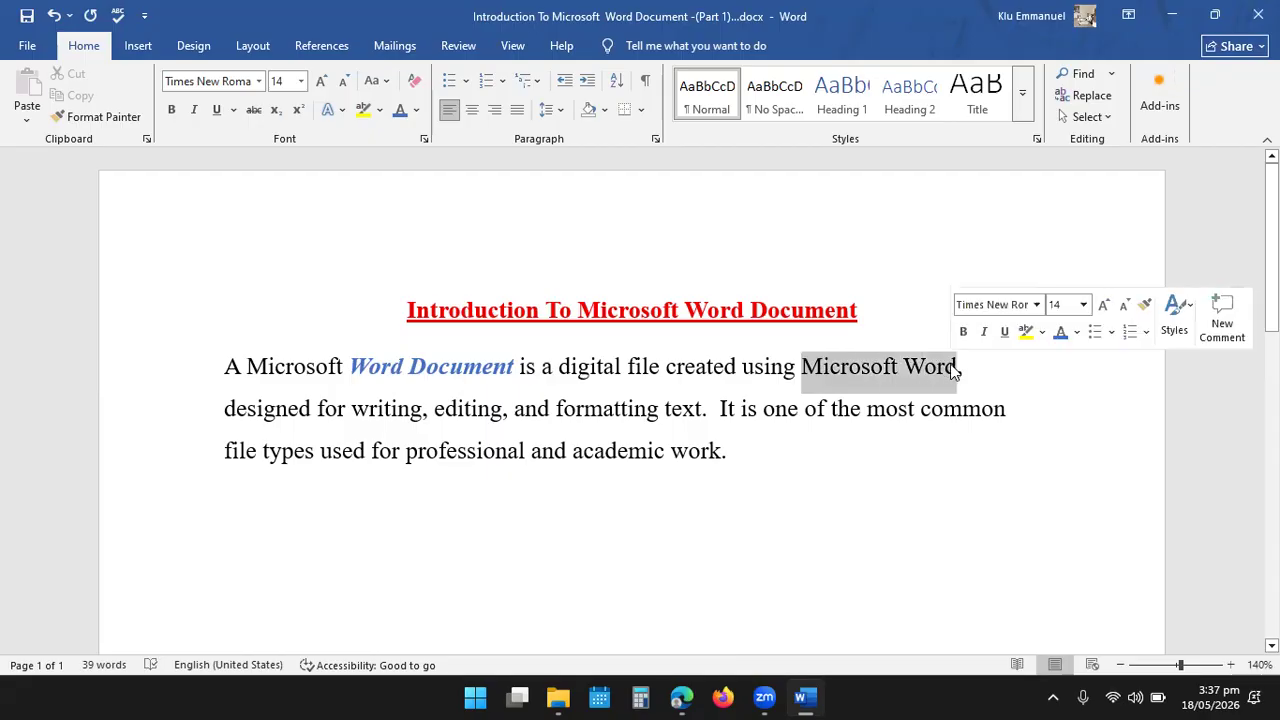
{"action": "left_click", "coordinate": [1077, 334]}
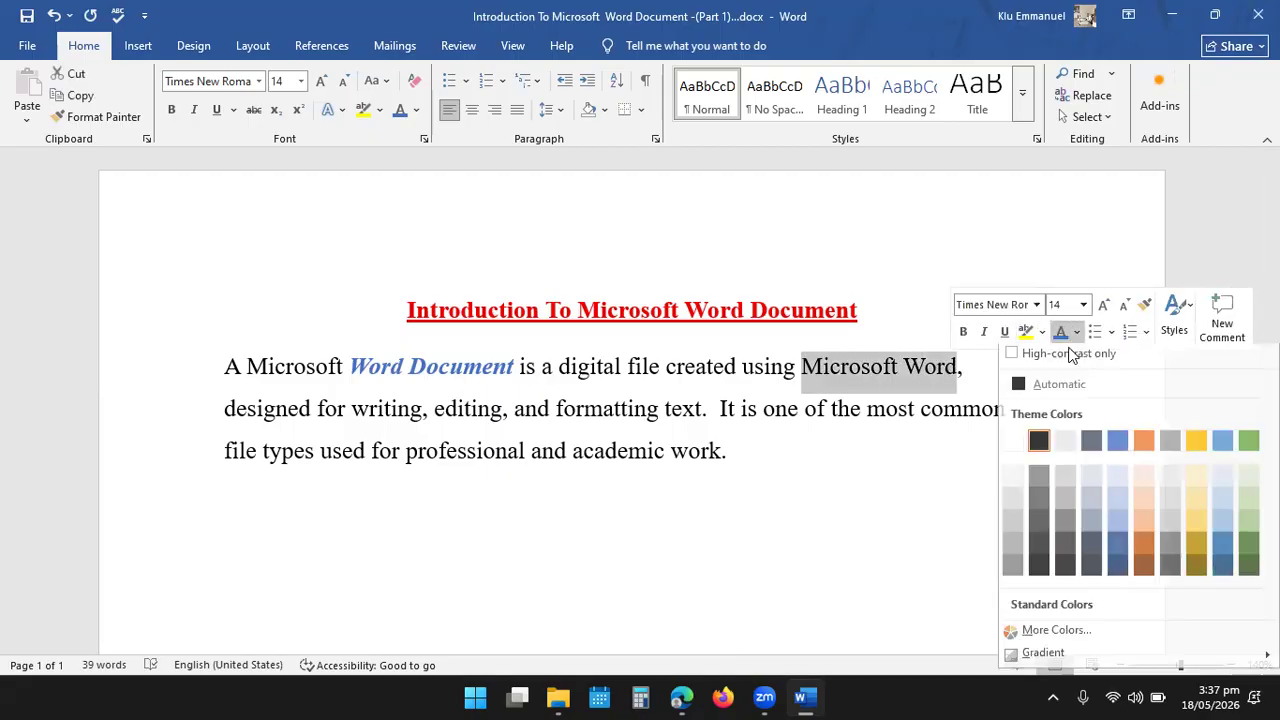
{"action": "left_click", "coordinate": [1248, 449]}
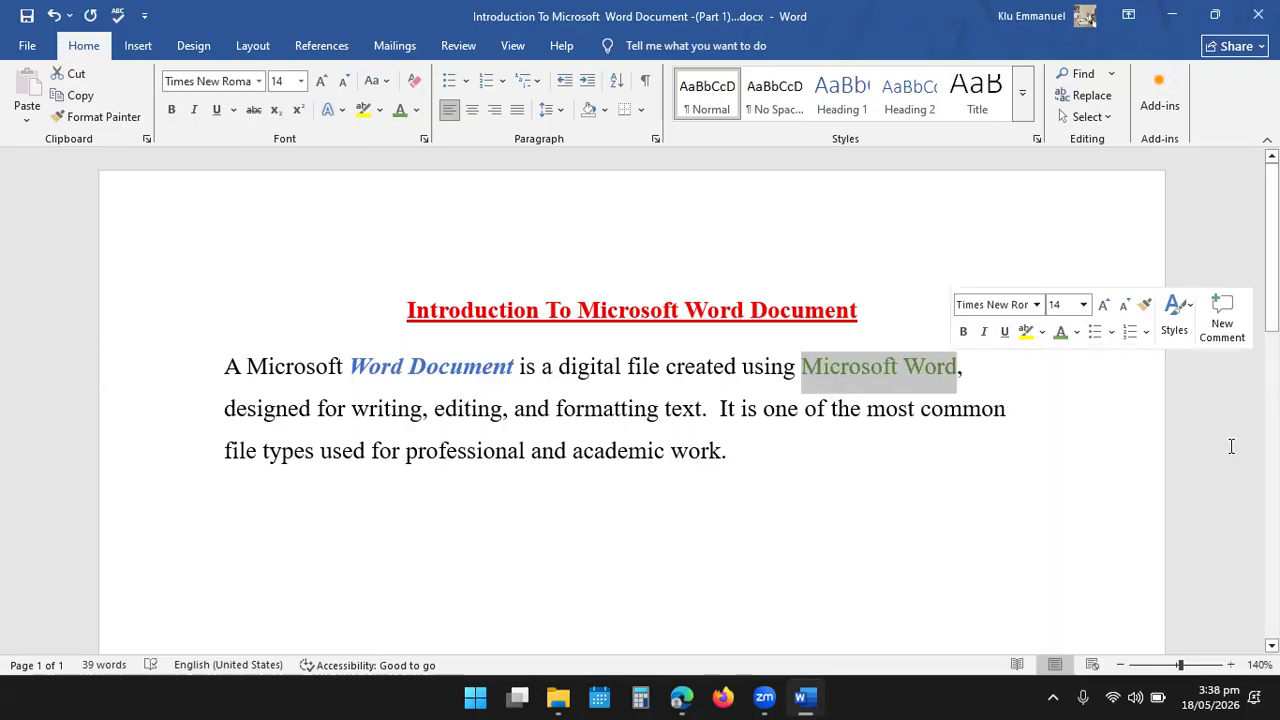
{"action": "left_click", "coordinate": [965, 332]}
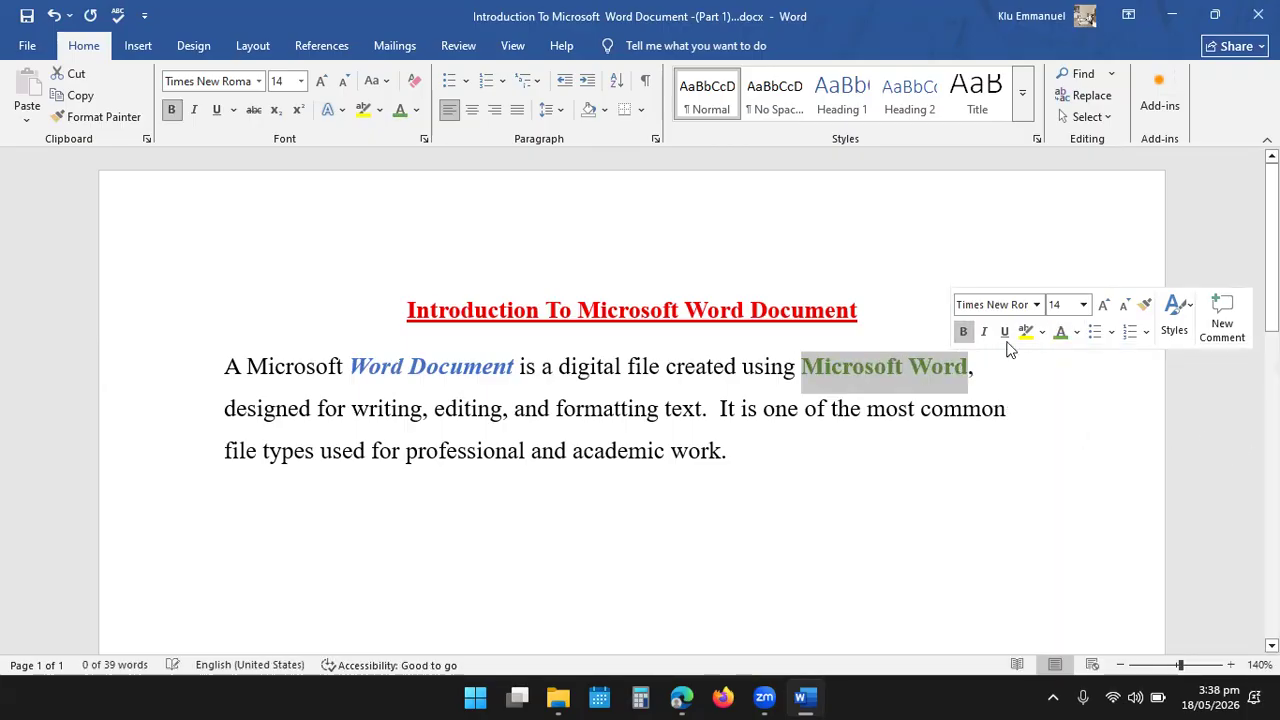
{"action": "left_click", "coordinate": [984, 332]}
{"action": "left_click", "coordinate": [980, 415]}
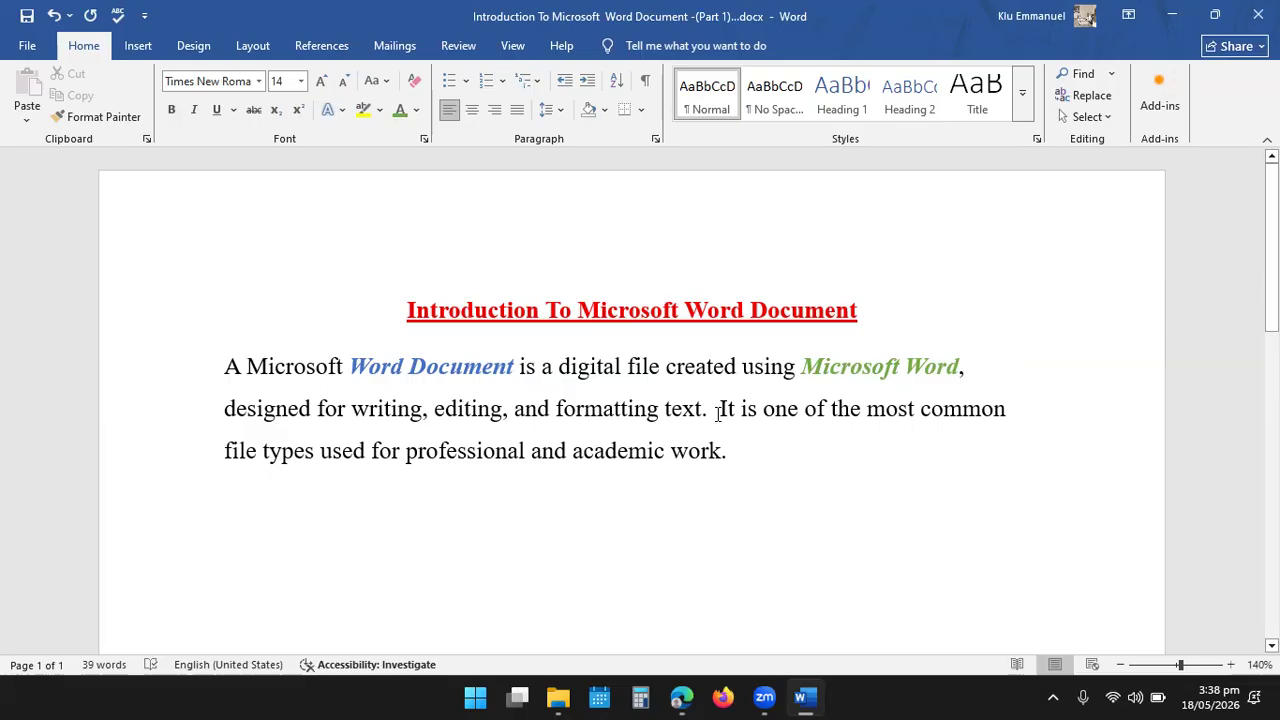
- Start a new paragraph at "It is one of the most common" and color "writing, editing, and formatting text" dark orange
{"action": "left_click", "coordinate": [716, 409]}
{"action": "key", "text": "Return"}
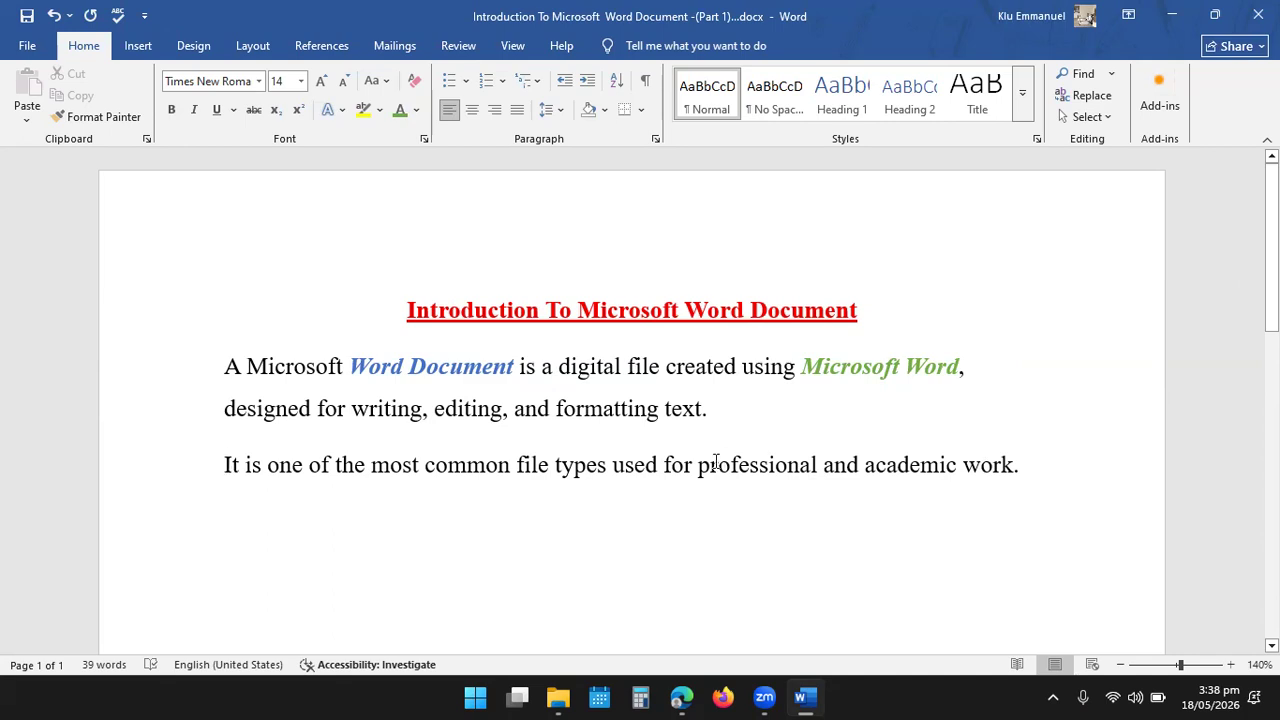
{"action": "left_click_drag", "start_coordinate": [703, 412], "coordinate": [352, 421]}
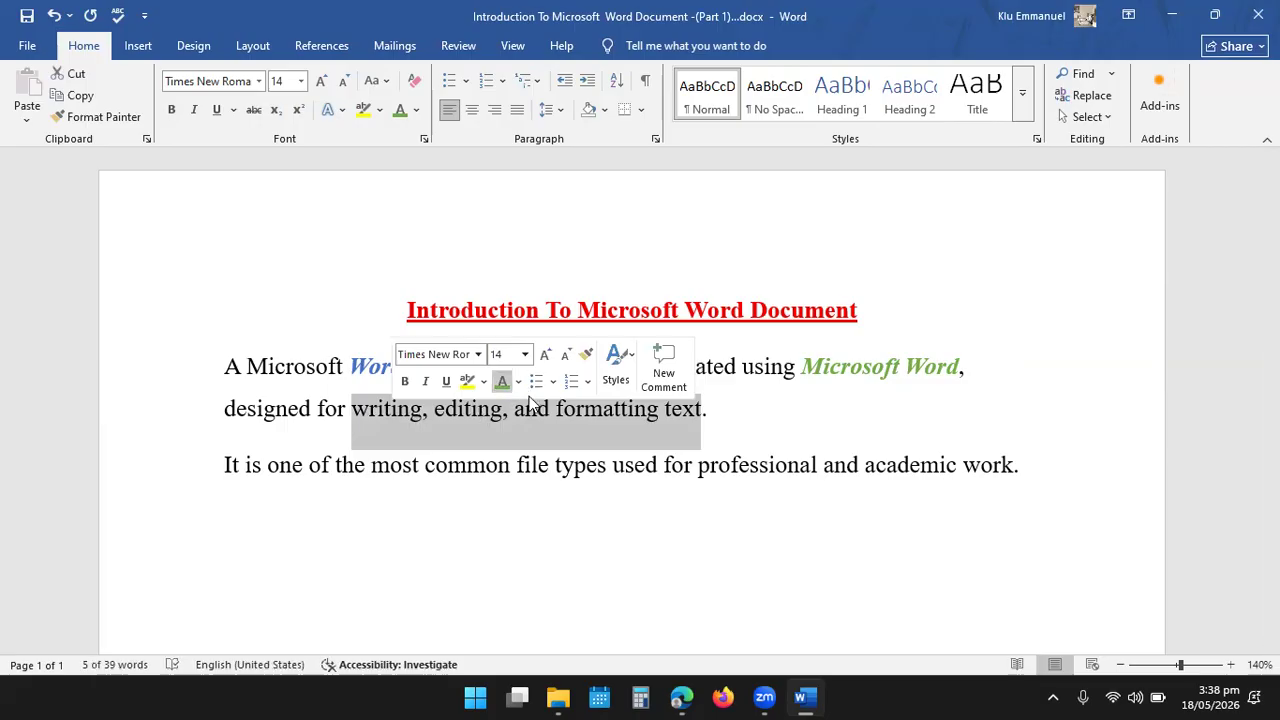
{"action": "left_click", "coordinate": [518, 382]}
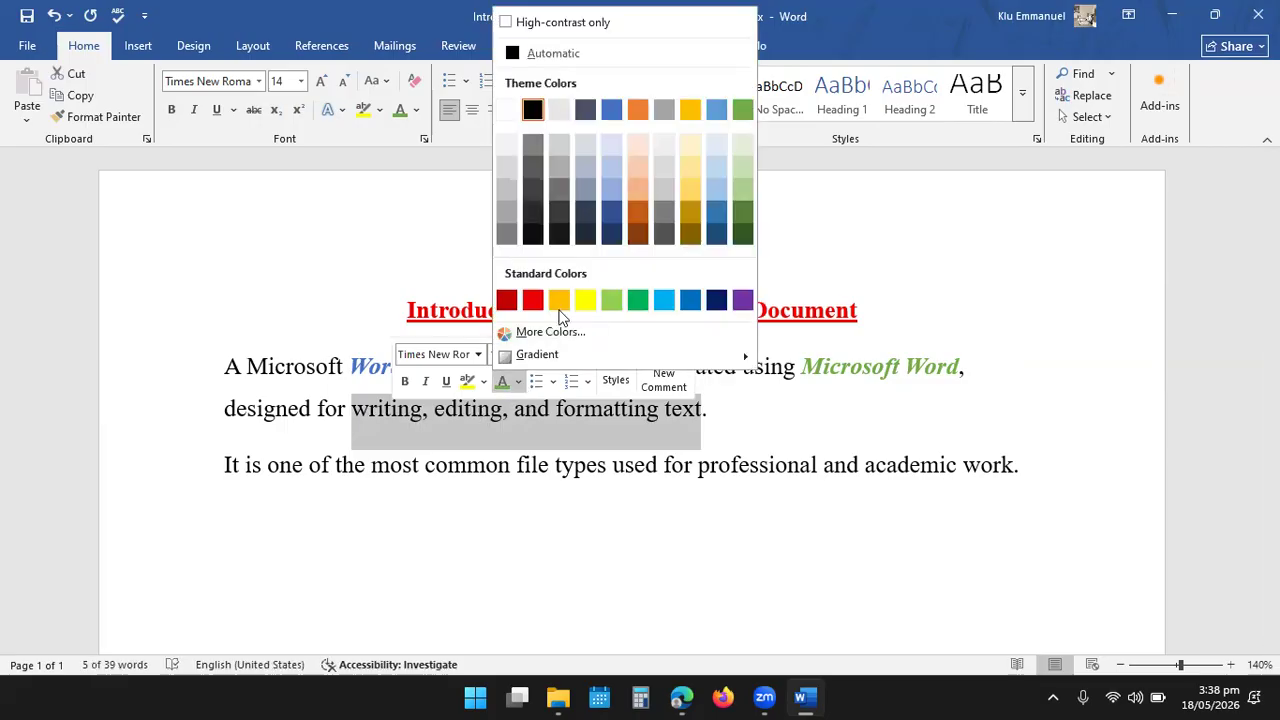
{"action": "left_click", "coordinate": [632, 207]}
{"action": "left_click", "coordinate": [732, 464]}
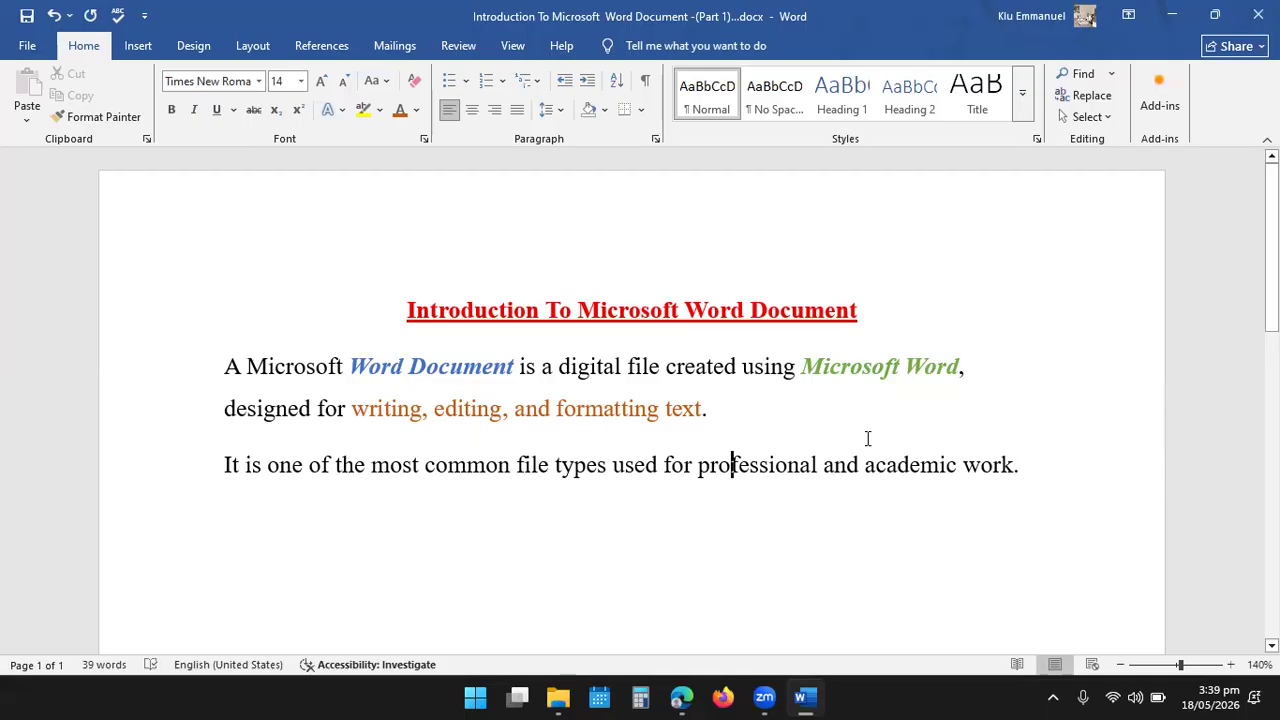
- Add two new lines after the last sentence and center the second one
{"action": "left_click", "coordinate": [1030, 464]}
{"action": "key", "text": "Return"}
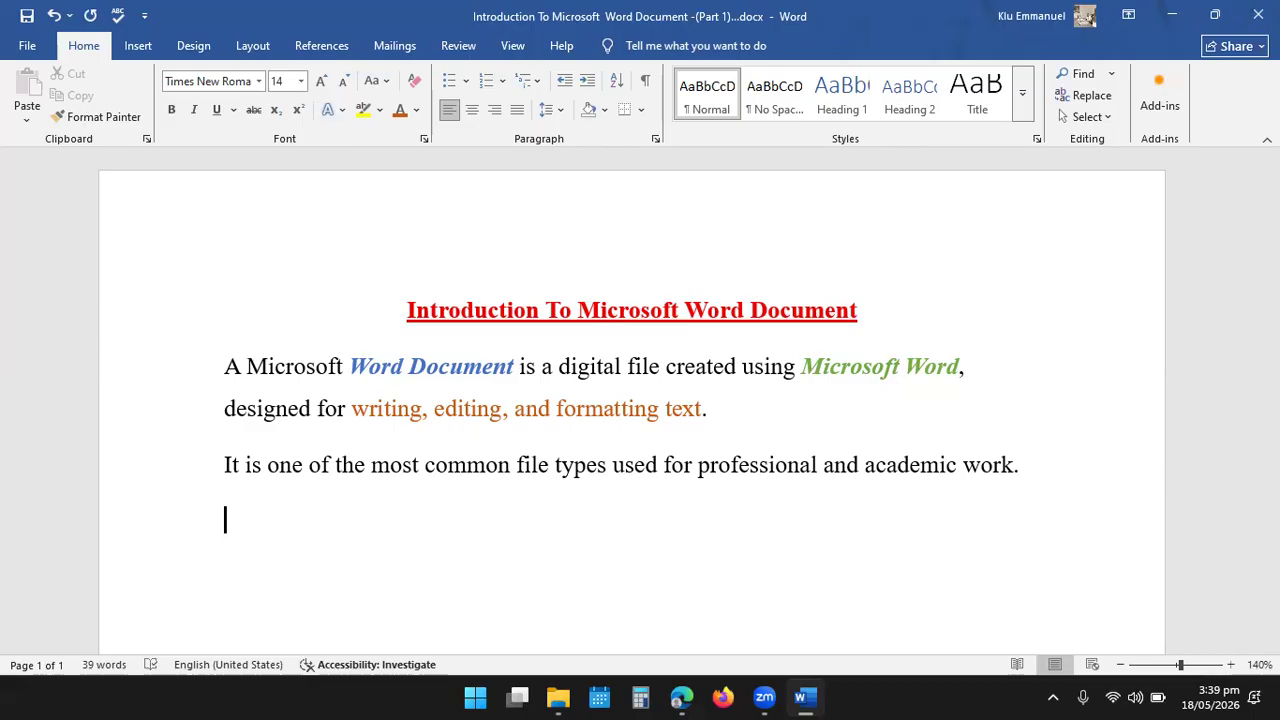
{"action": "key", "text": "Return"}
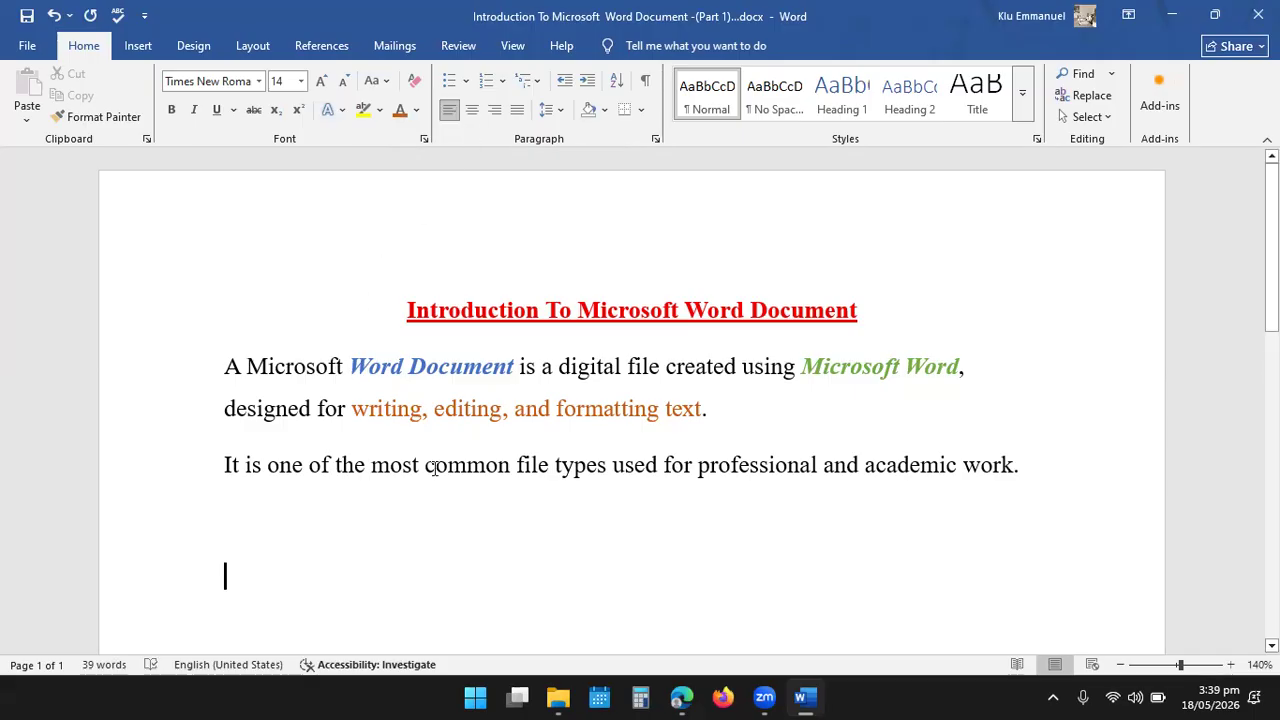
{"action": "left_click", "coordinate": [471, 111]}
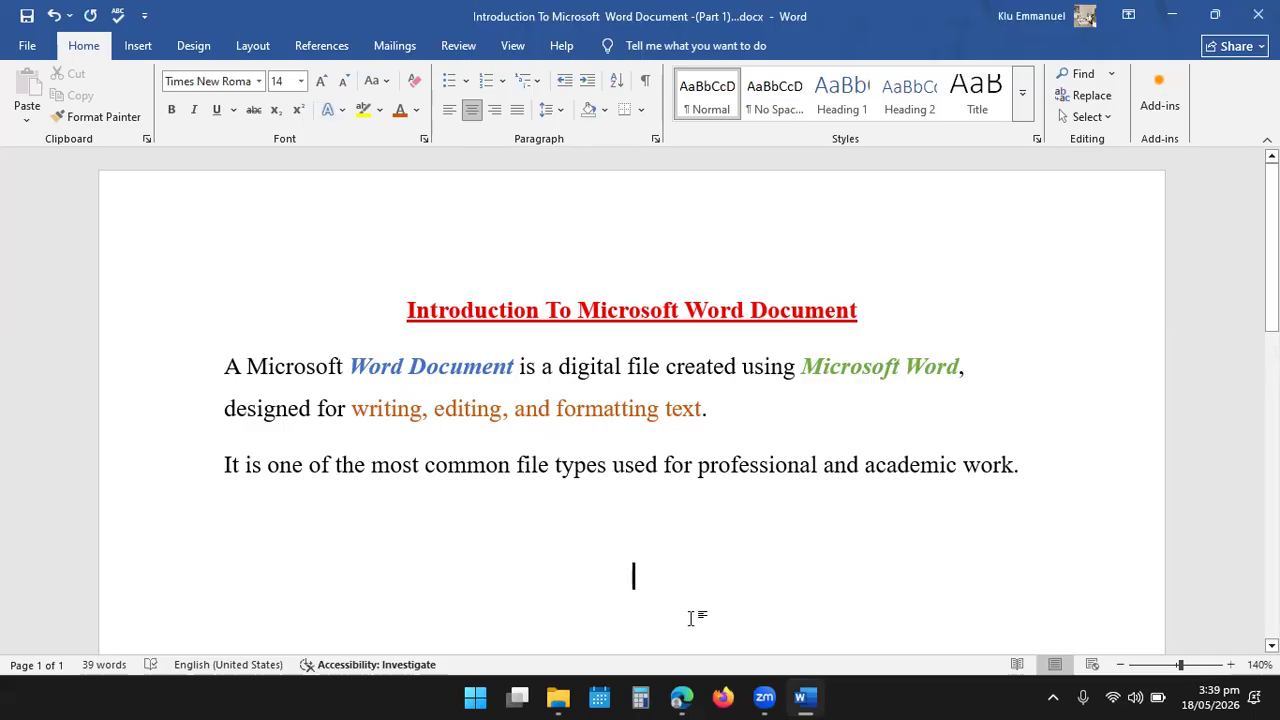
- Write the second heading "Key Details Of Microsoft Word Document" on the centered line
{"action": "type", "text": "Key "}
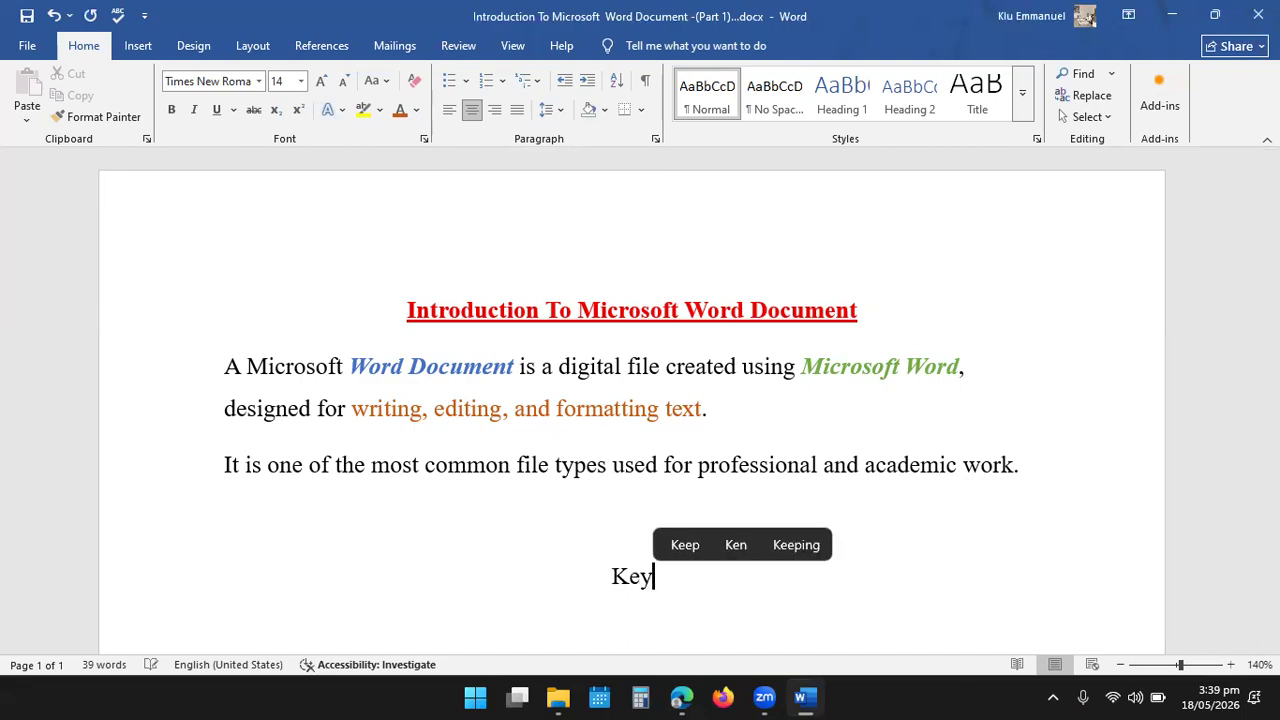
{"action": "type", "text": "Det"}
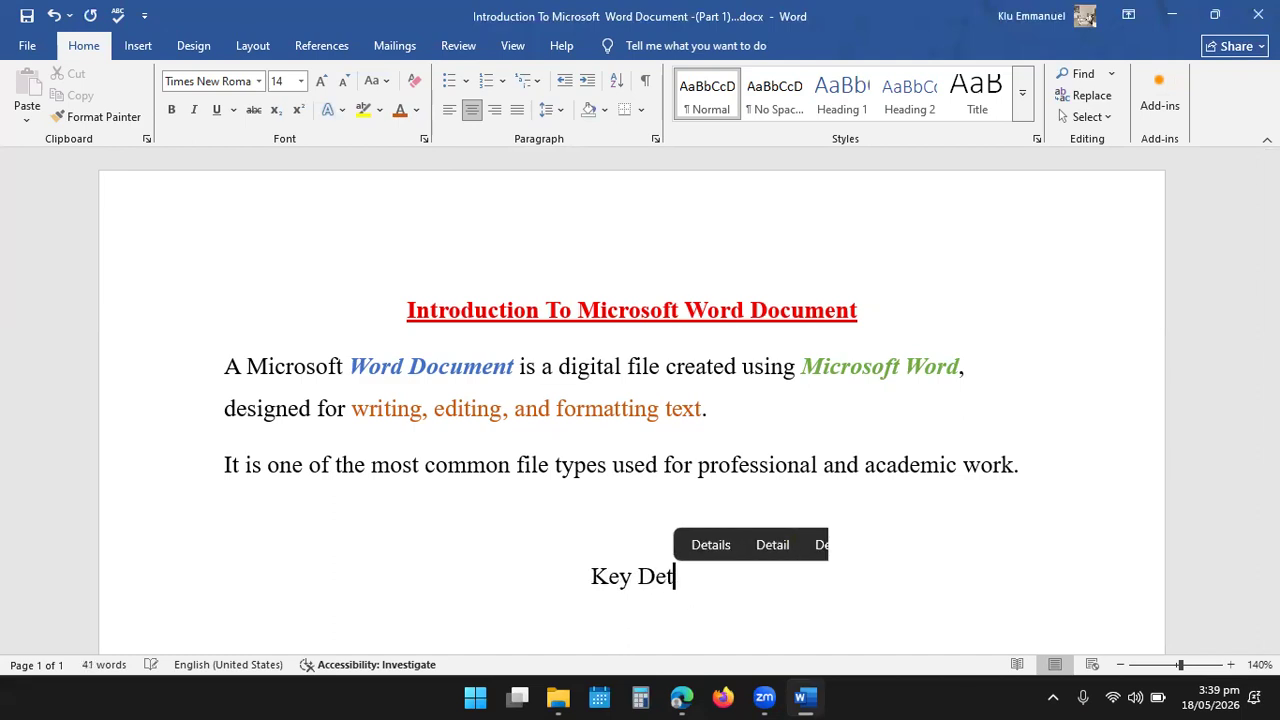
{"action": "type", "text": "ails O"}
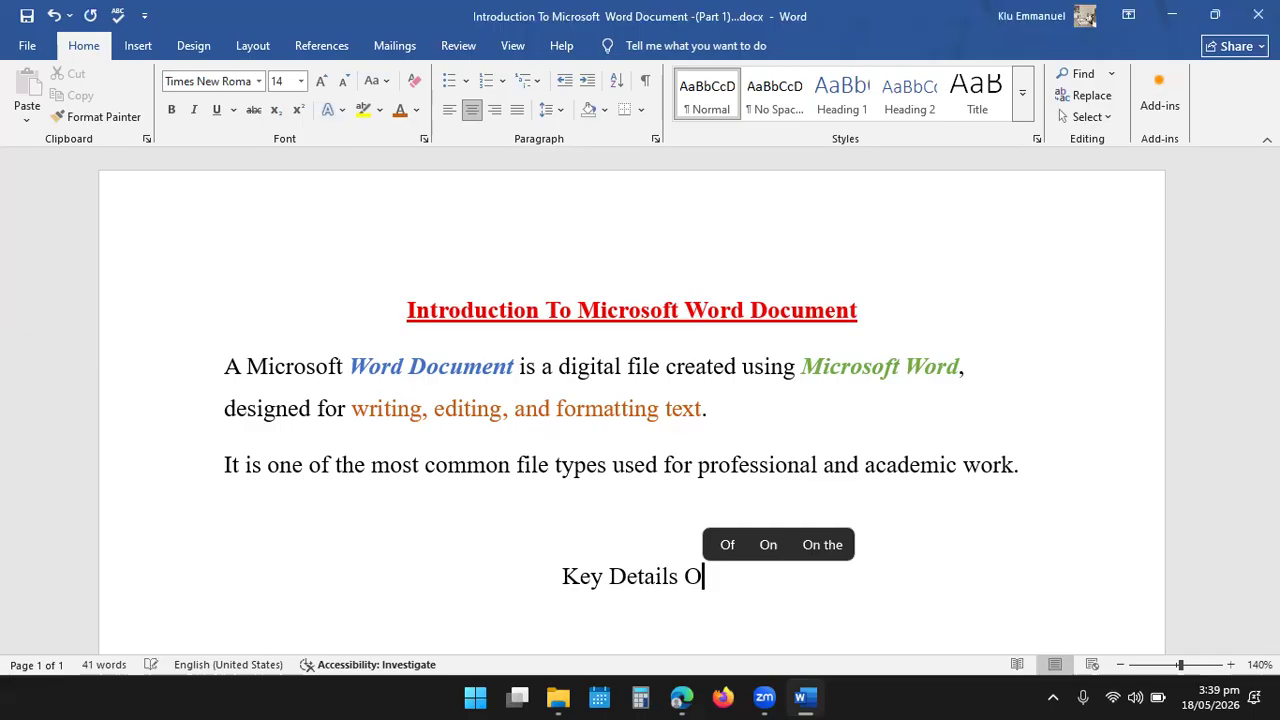
{"action": "type", "text": "f Mice"}
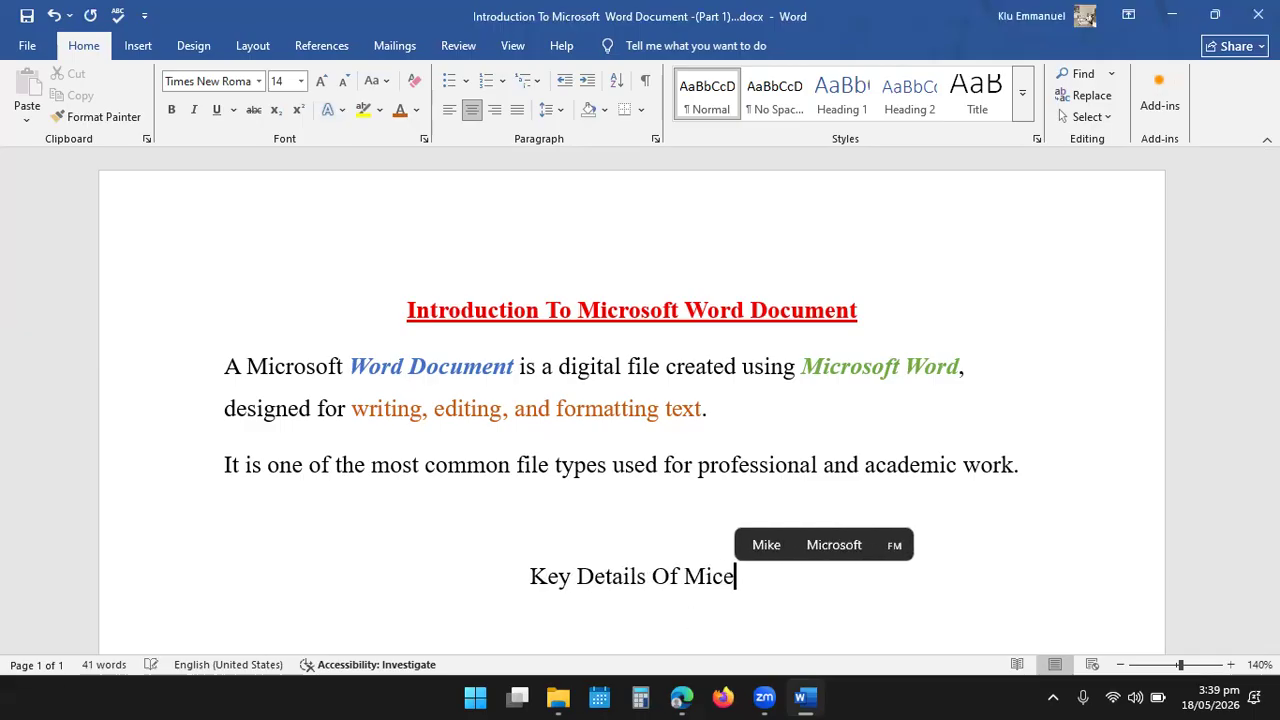
{"action": "key", "text": "BackSpace"}
{"action": "type", "text": "ro"}
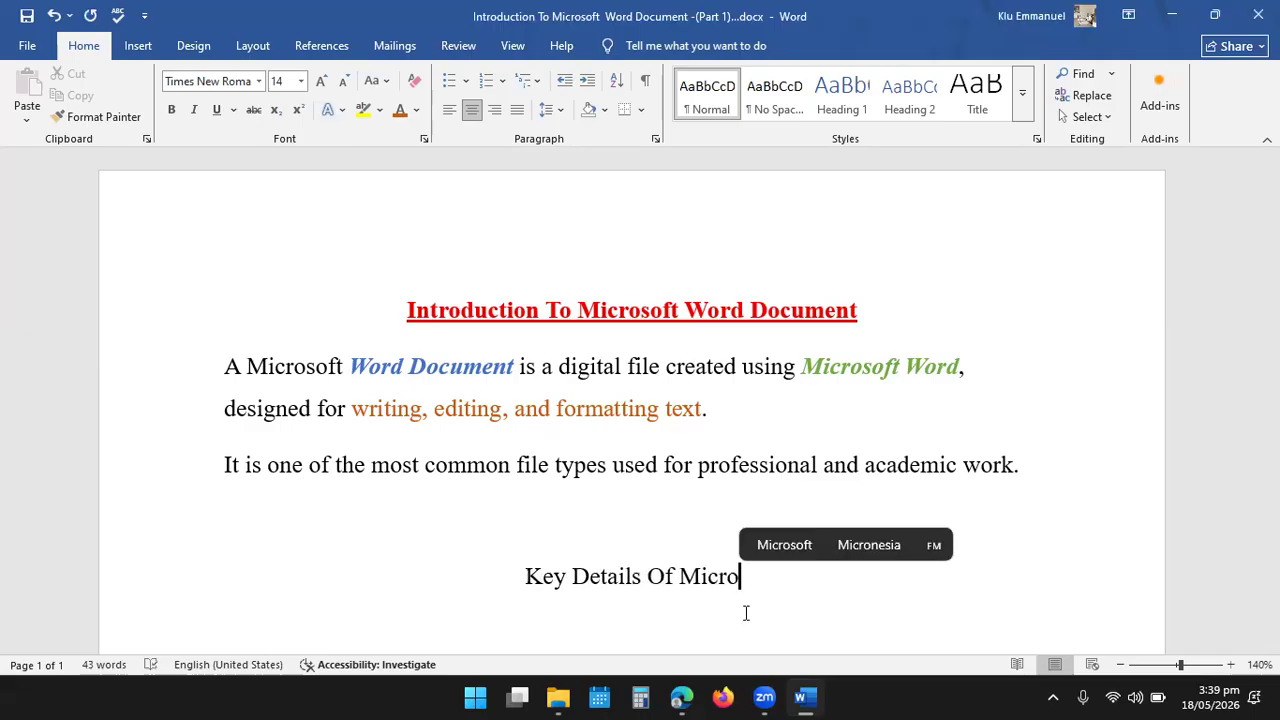
{"action": "left_click", "coordinate": [778, 548]}
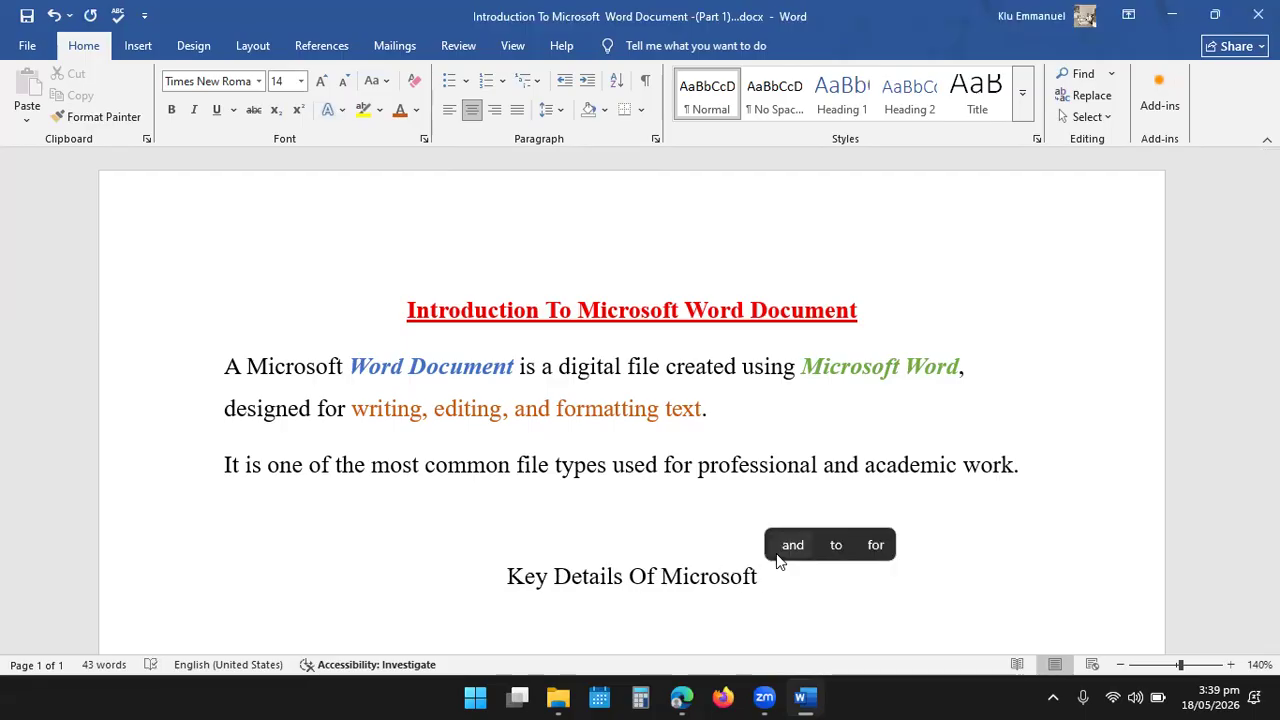
{"action": "type", "text": "Word"}
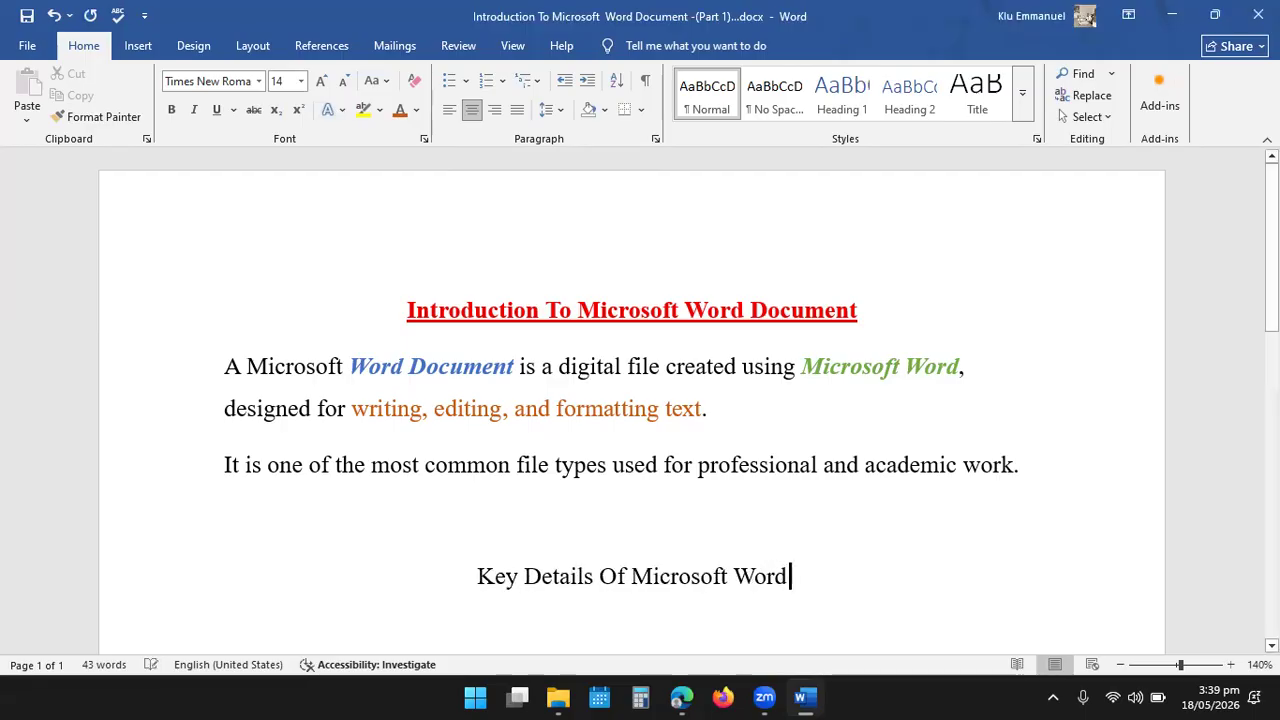
{"action": "type", "text": " Docu"}
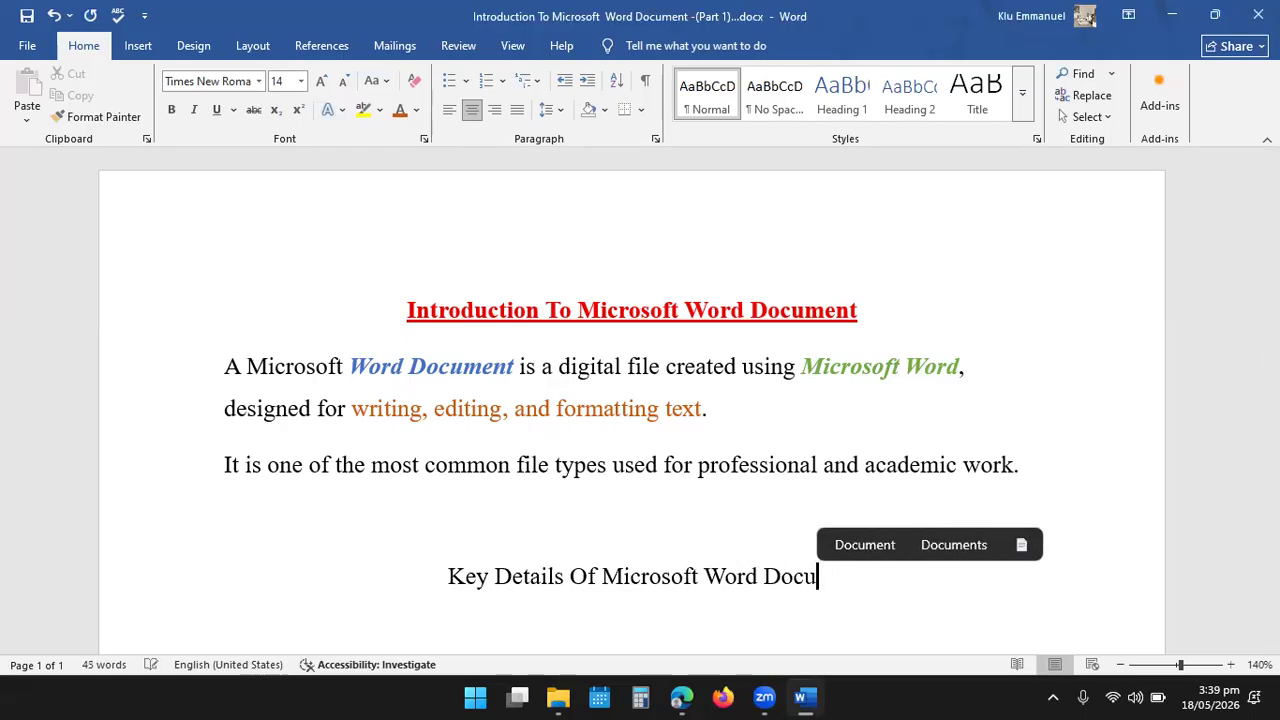
{"action": "type", "text": "men"}
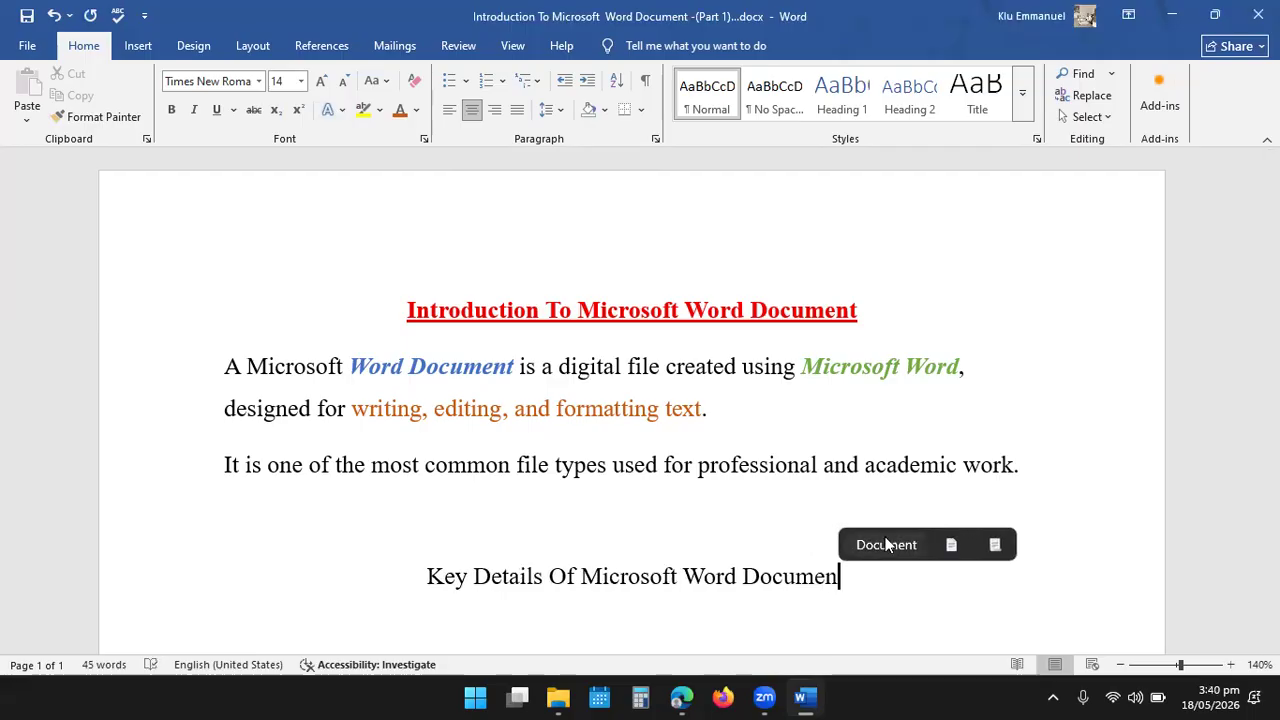
{"action": "type", "text": "t"}
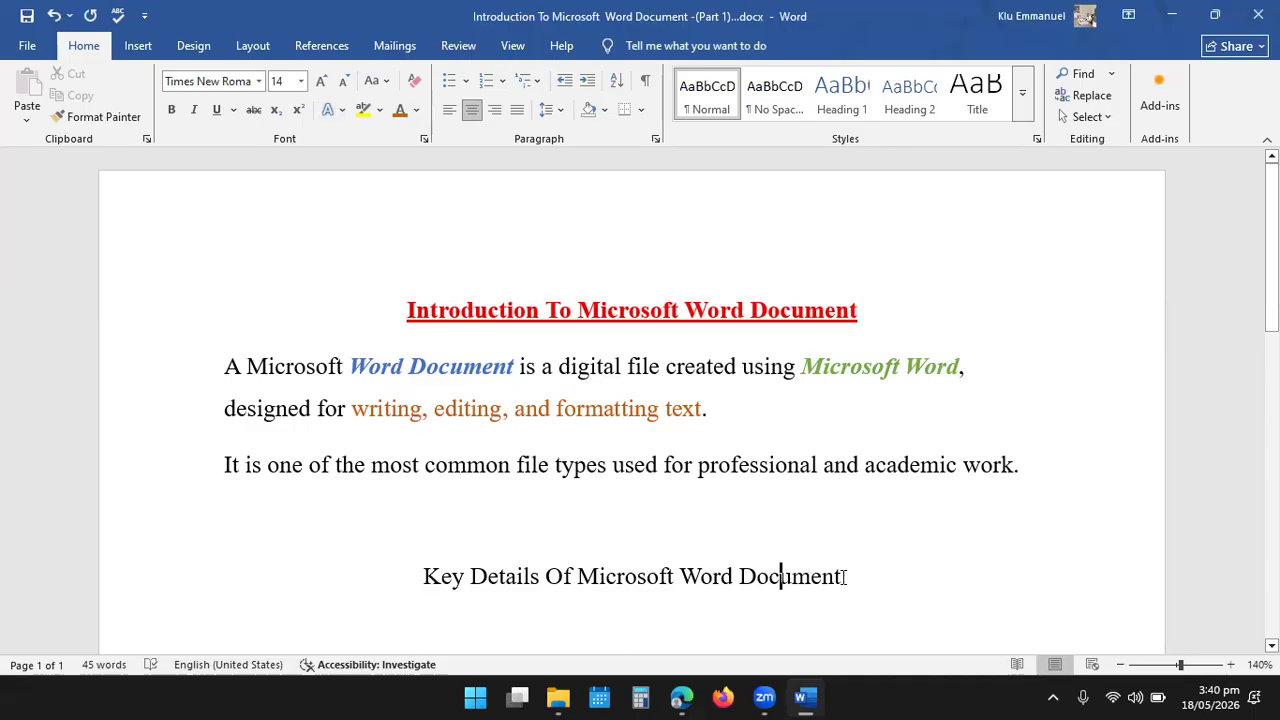
- Format the heading "Key Details Of Microsoft Word Document" as bold, dark red and underlined
{"action": "left_click_drag", "start_coordinate": [855, 577], "coordinate": [430, 580]}
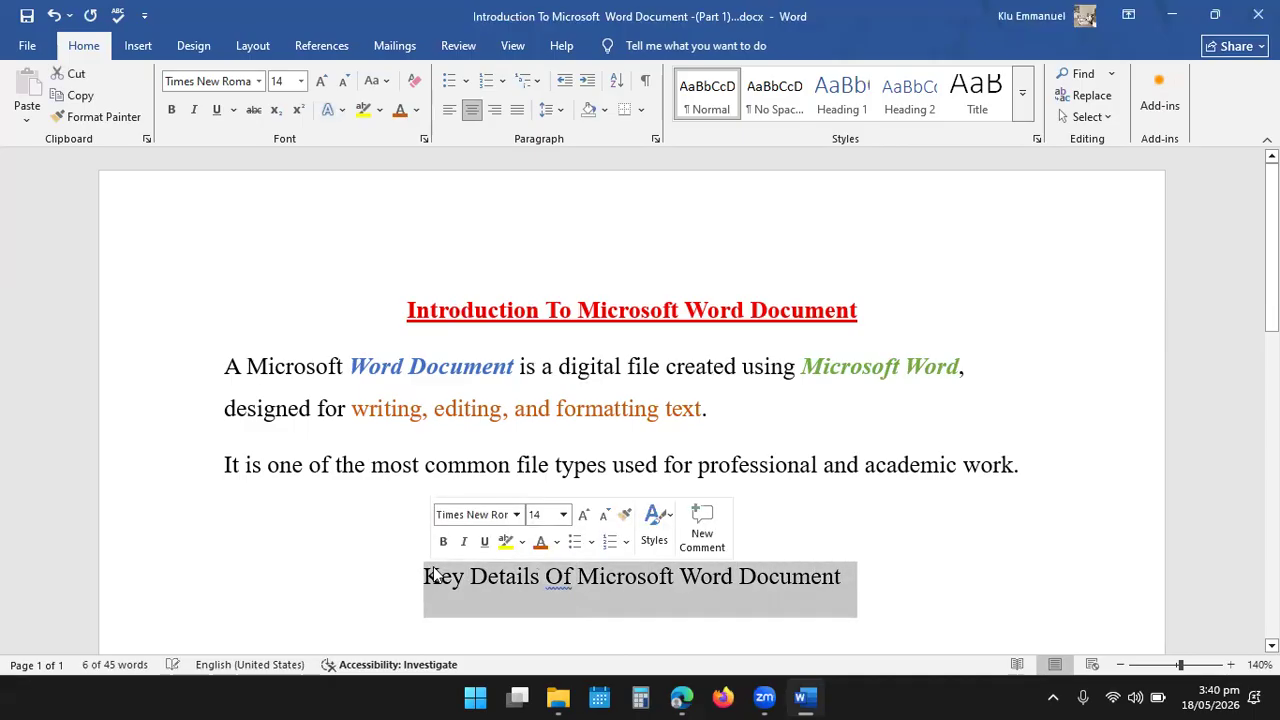
{"action": "left_click", "coordinate": [444, 542]}
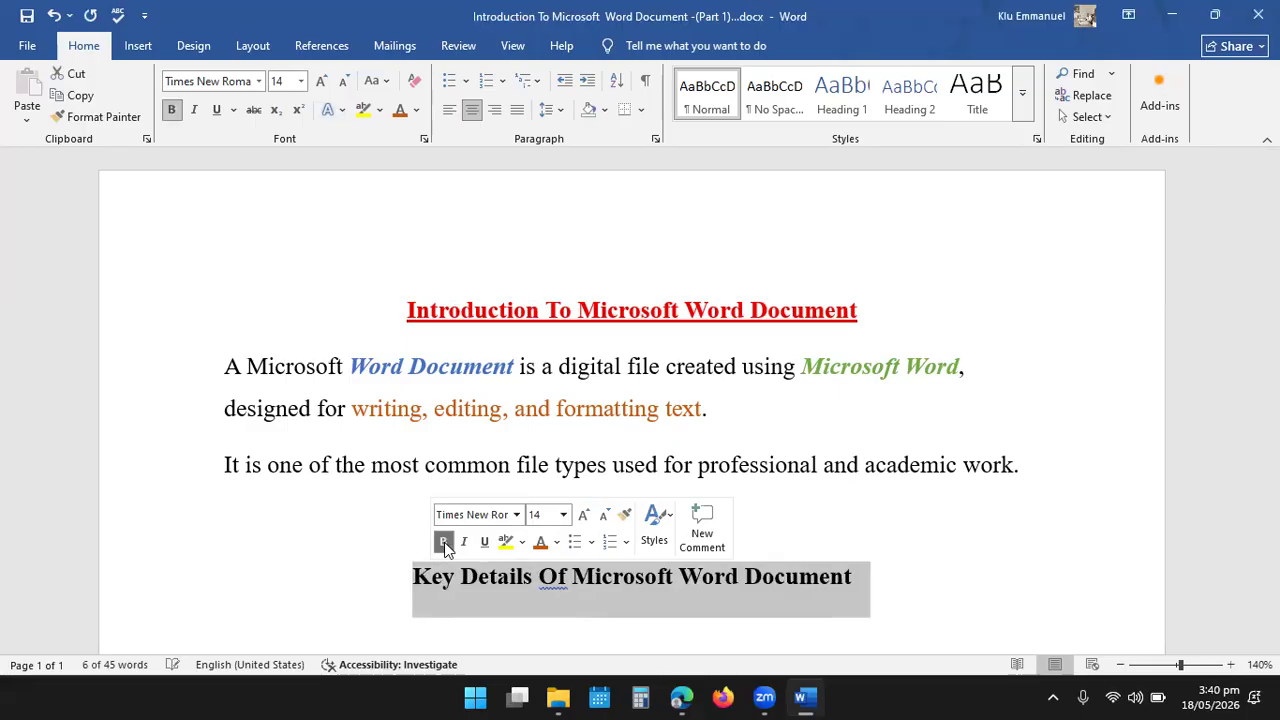
{"action": "left_click", "coordinate": [558, 543]}
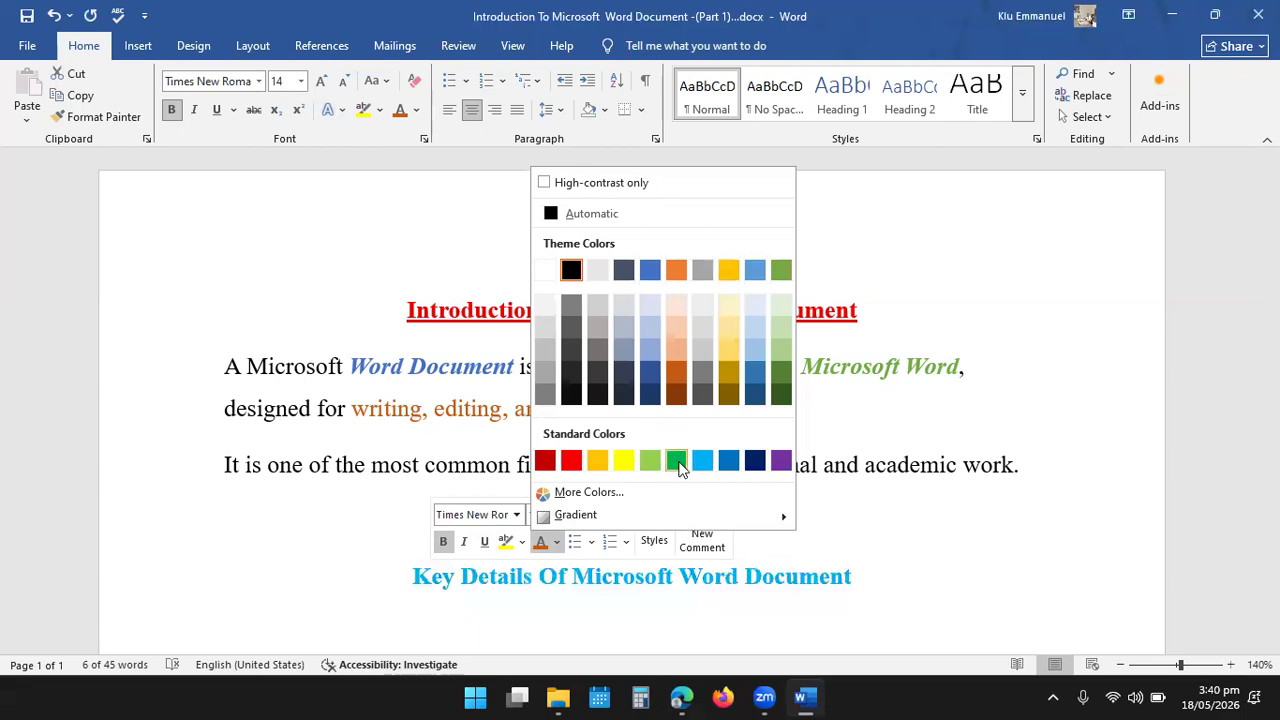
{"action": "left_click", "coordinate": [545, 461]}
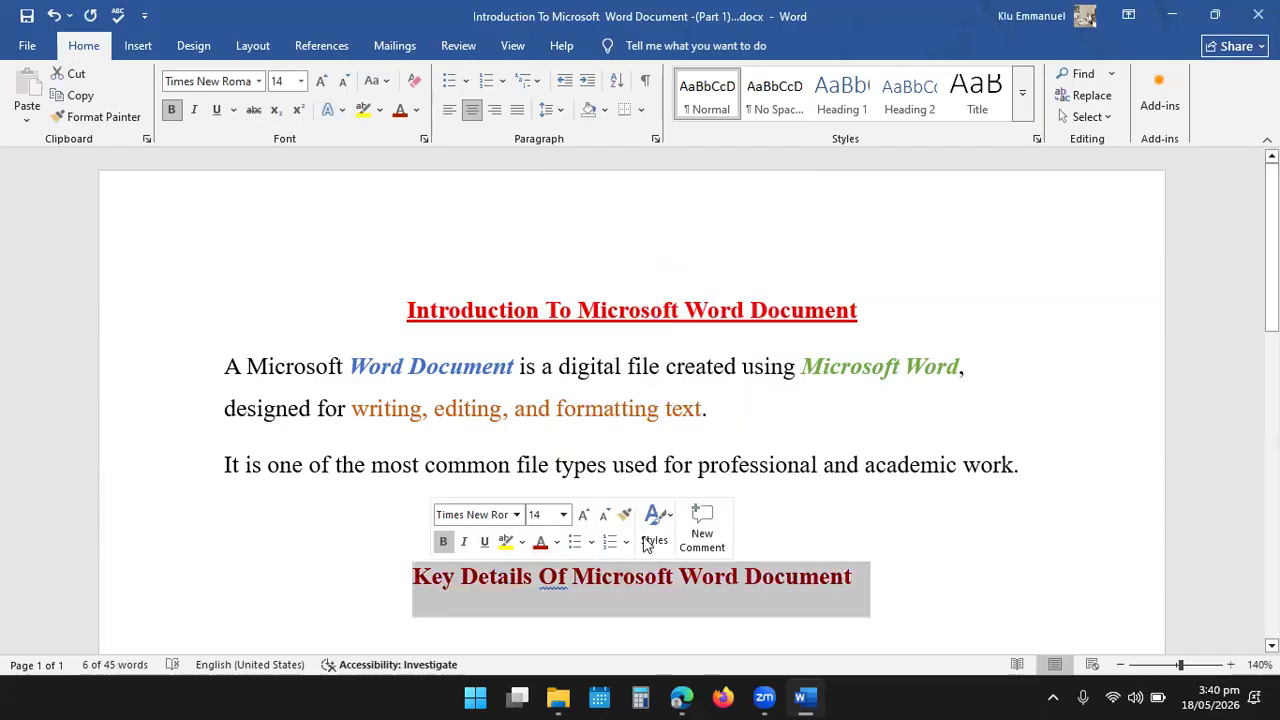
{"action": "left_click", "coordinate": [484, 543]}
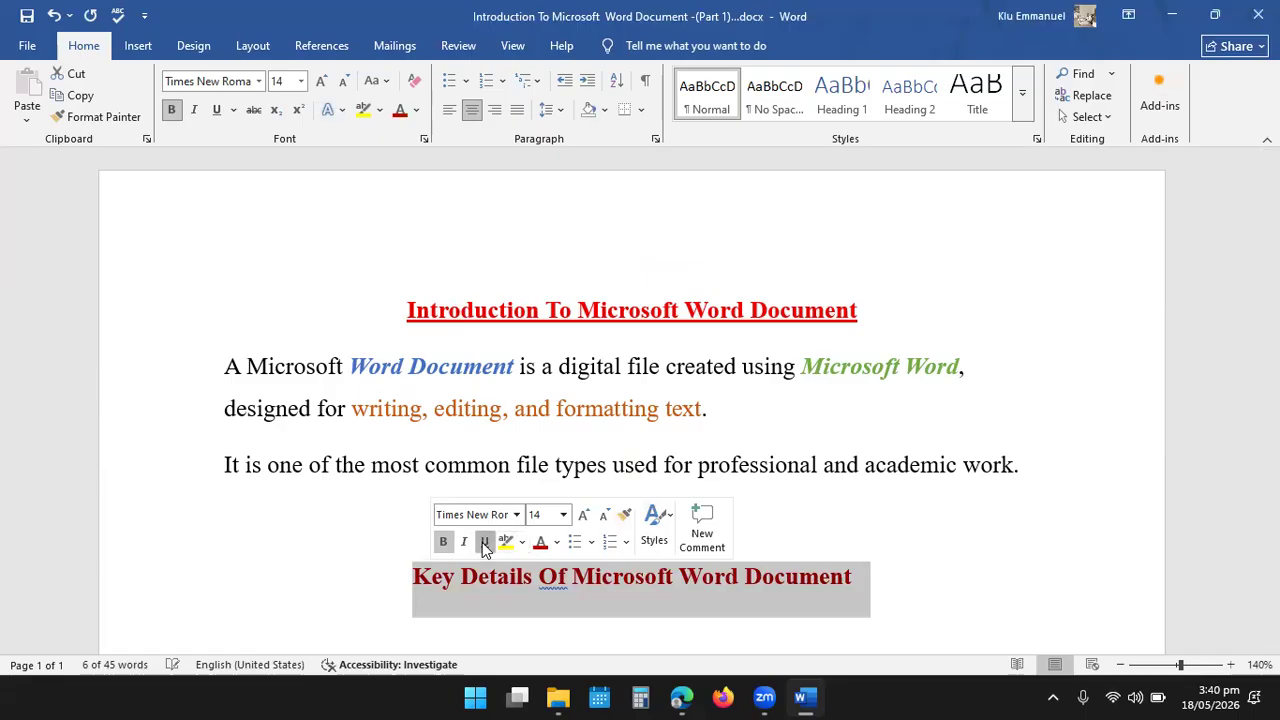
{"action": "left_click", "coordinate": [890, 574]}
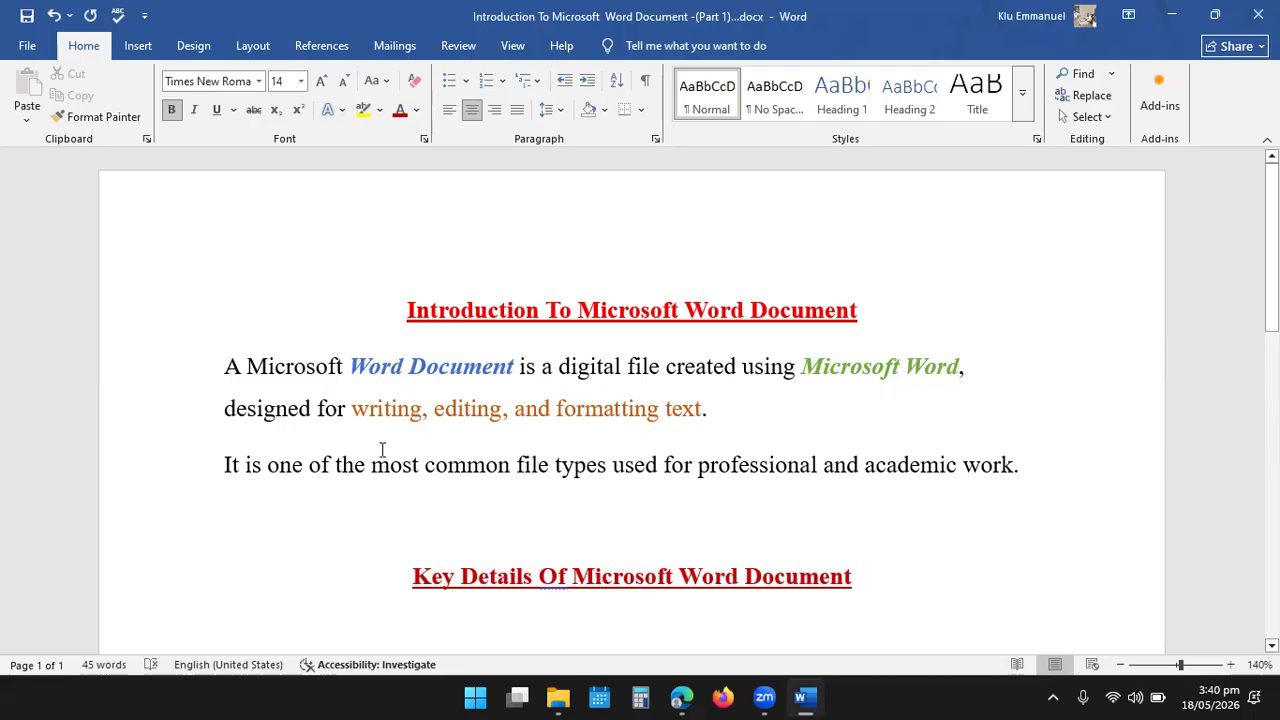
- Run the spelling and grammar check and accept the suggestion to change "Of" to "of" in the second heading
{"action": "left_click", "coordinate": [461, 55]}
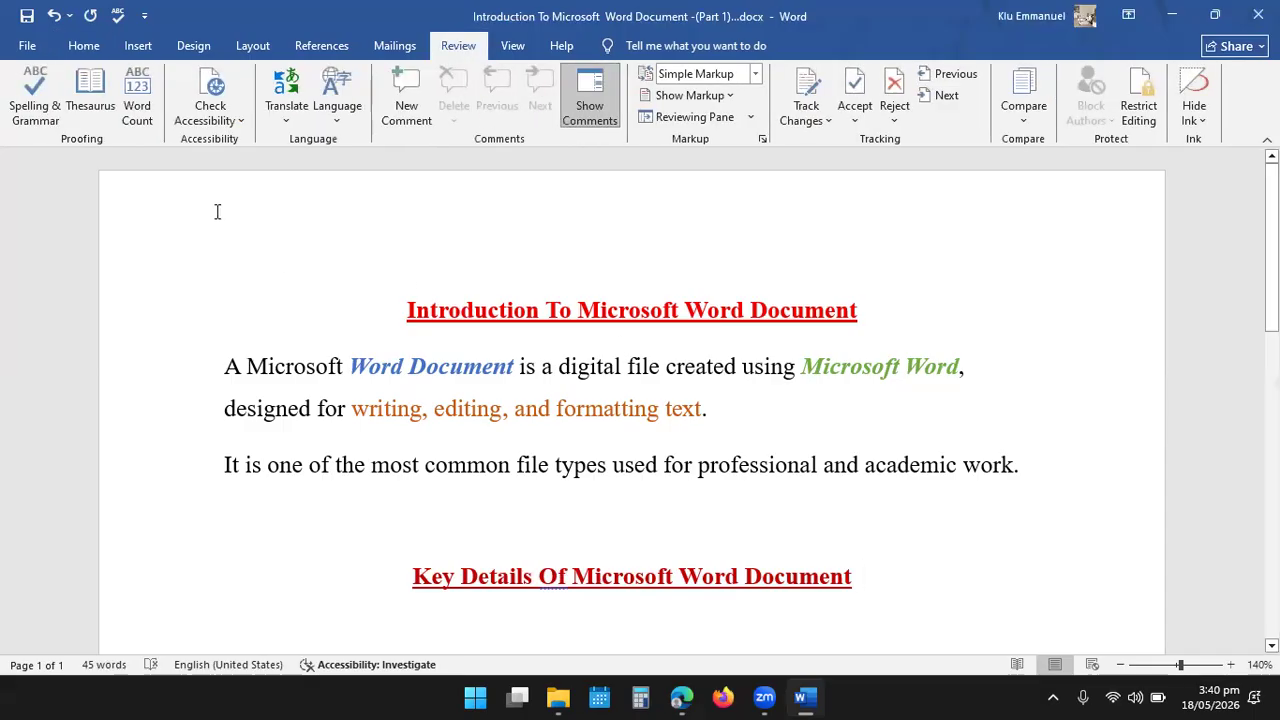
{"action": "left_click", "coordinate": [32, 95]}
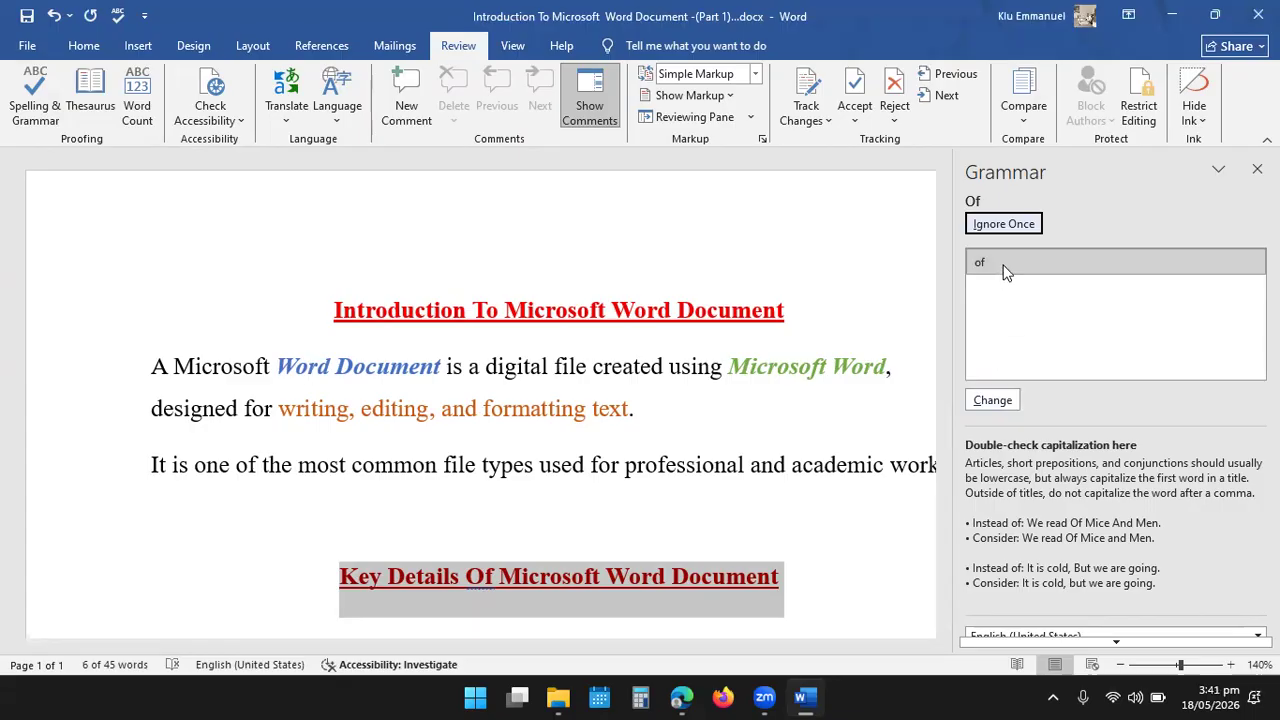
{"action": "left_click", "coordinate": [992, 401]}
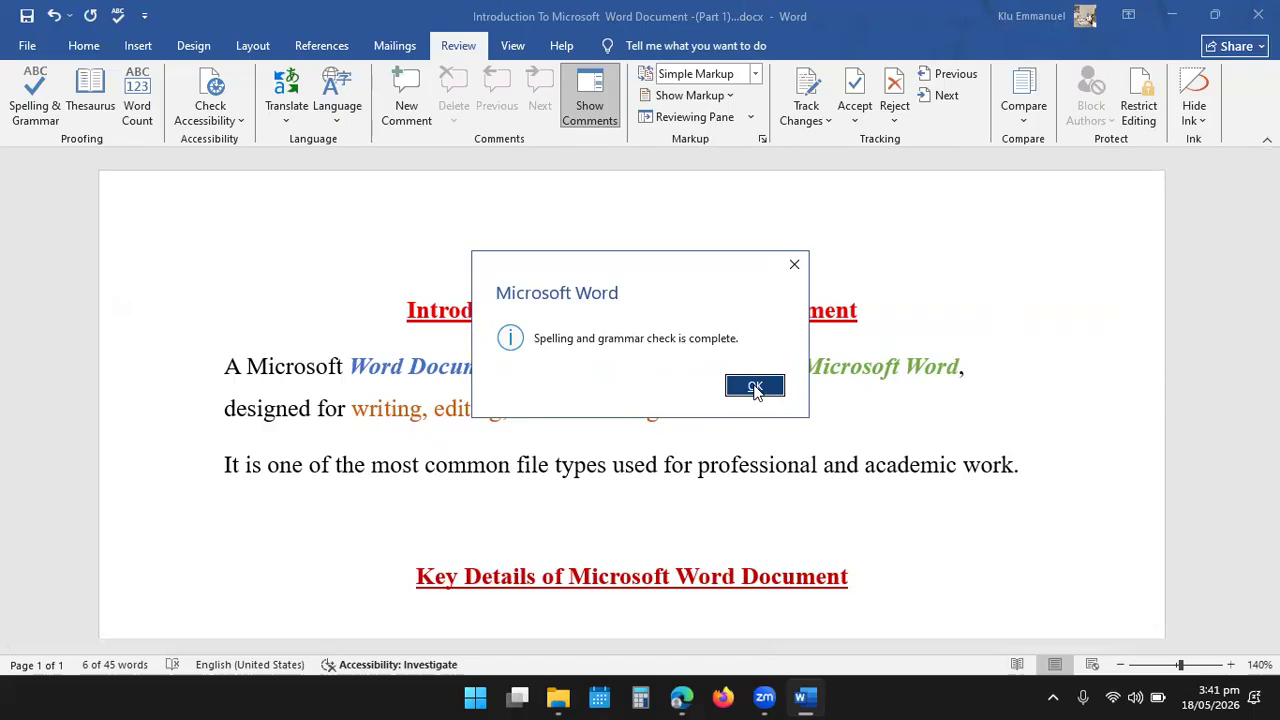
{"action": "left_click", "coordinate": [757, 387]}
- Start a new left-aligned line below the second heading, with bold off and the font color set to black
{"action": "scroll", "coordinate": [792, 440], "scroll_direction": "down", "scroll_amount": 1}
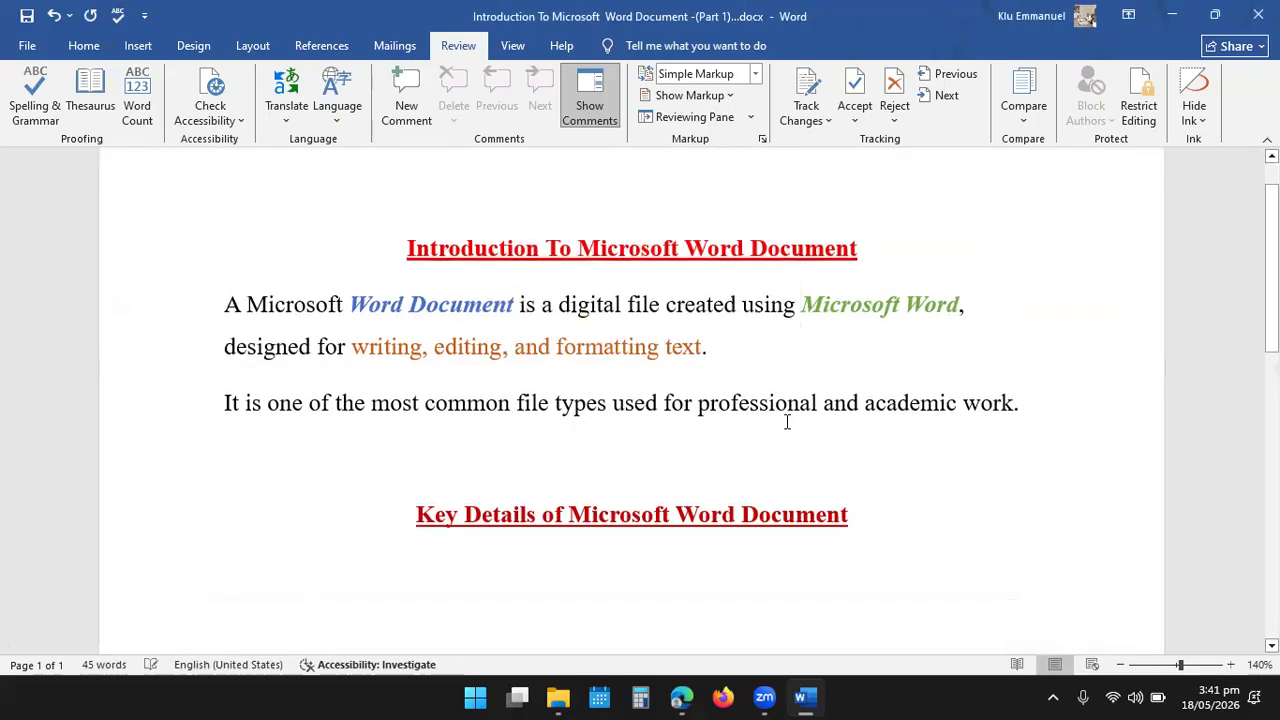
{"action": "key", "text": "Return"}
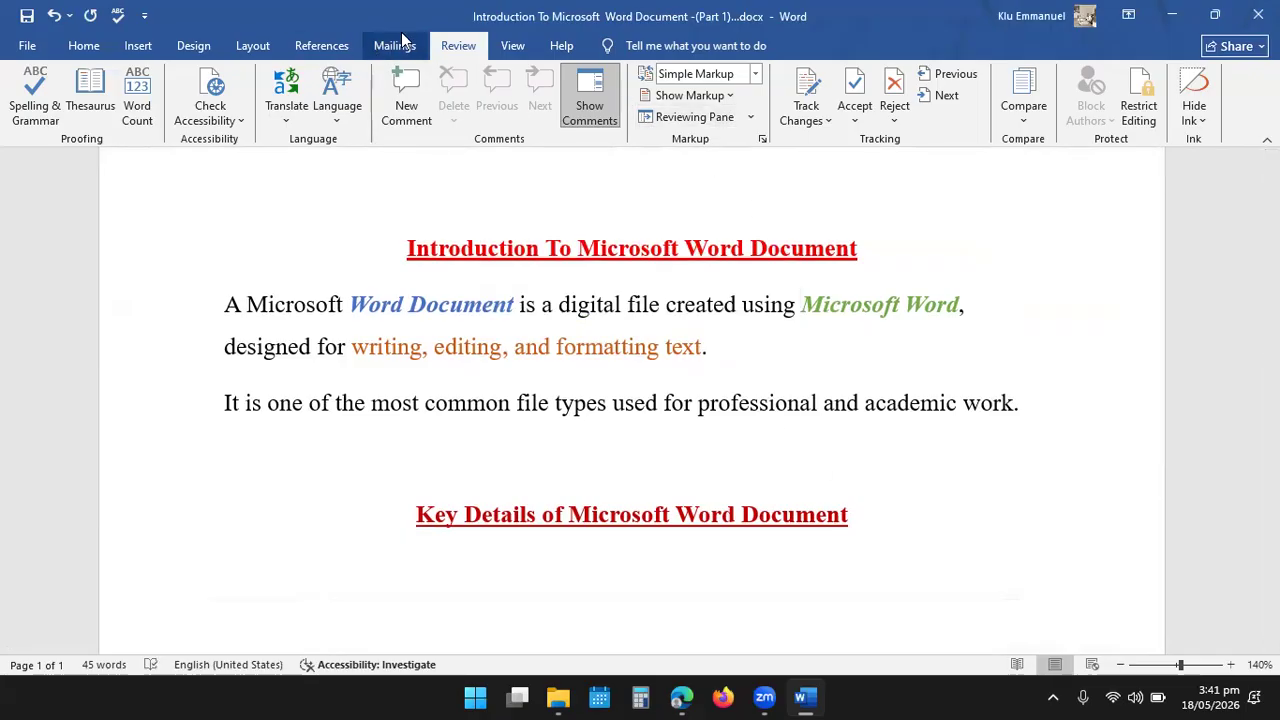
{"action": "left_click", "coordinate": [80, 46]}
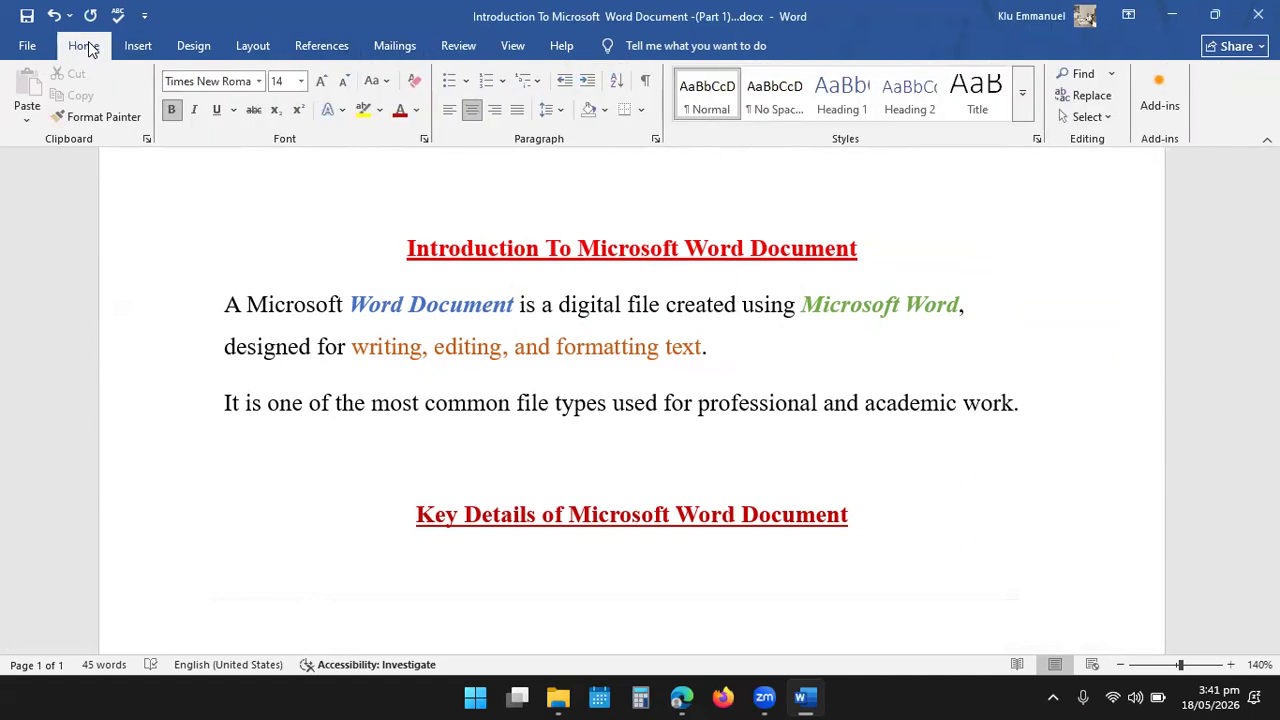
{"action": "left_click", "coordinate": [450, 111]}
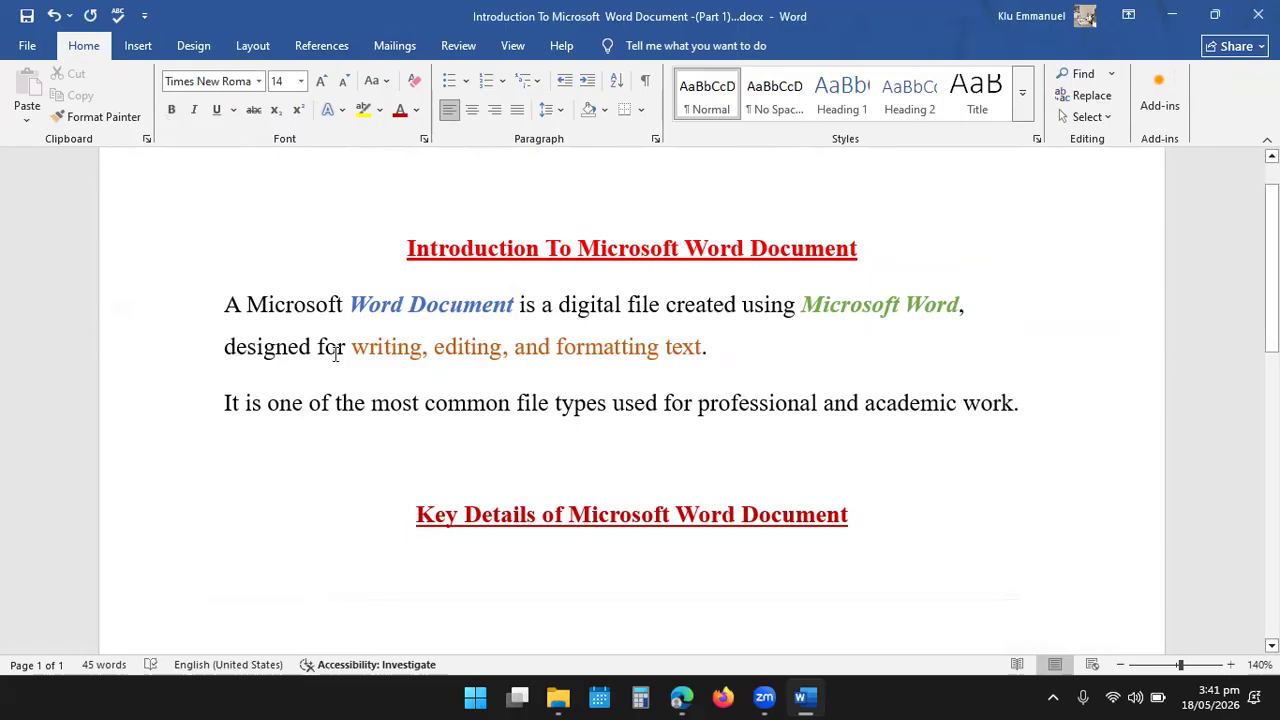
{"action": "left_click", "coordinate": [415, 110]}
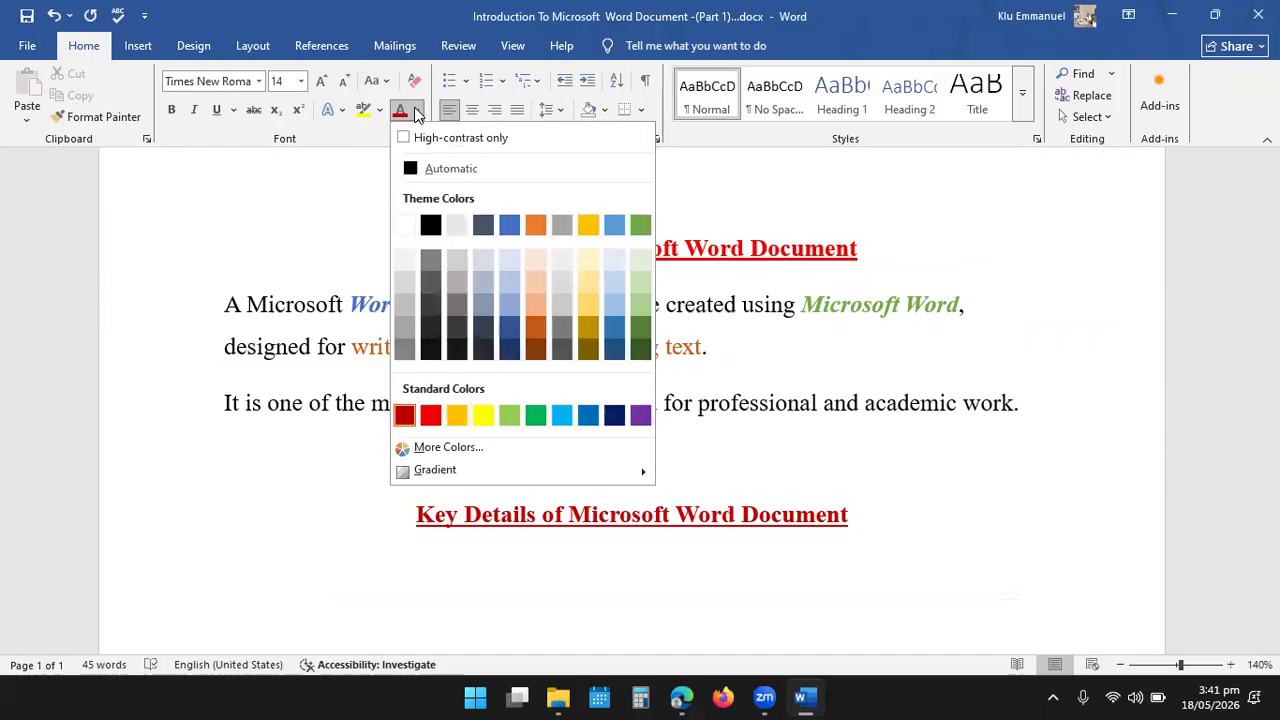
{"action": "left_click", "coordinate": [430, 171]}
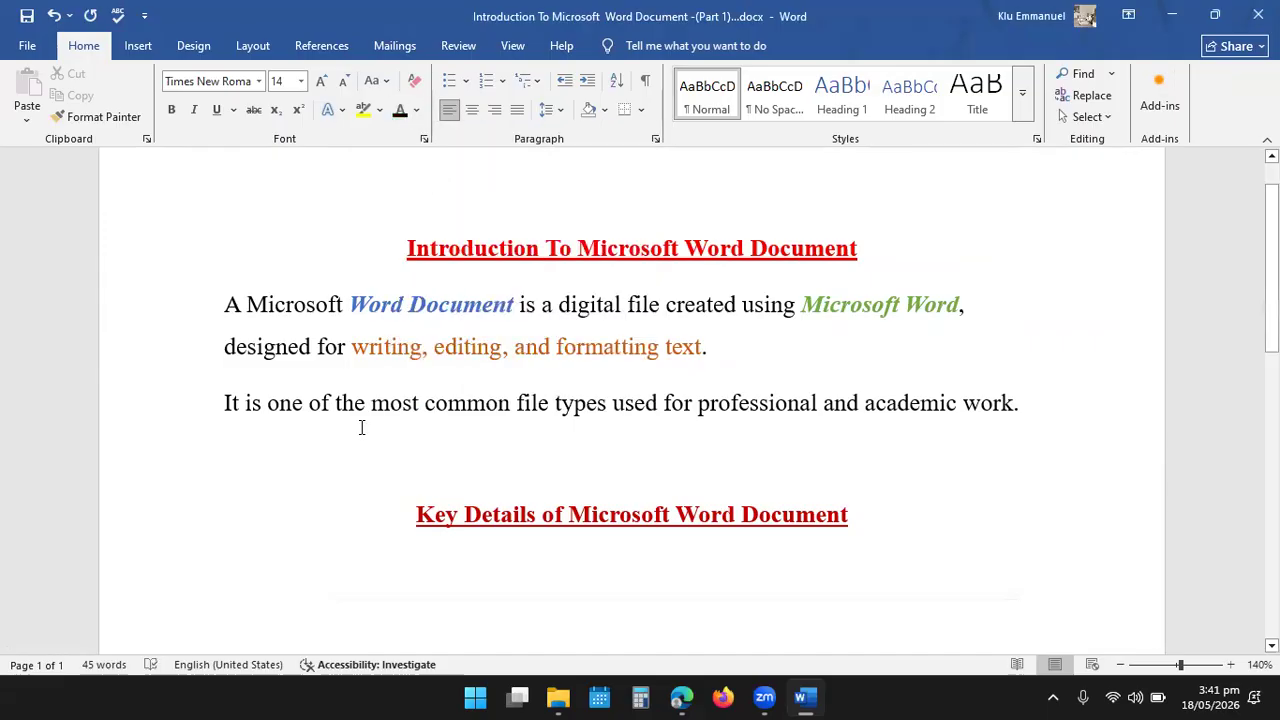
{"action": "left_click", "coordinate": [418, 111]}
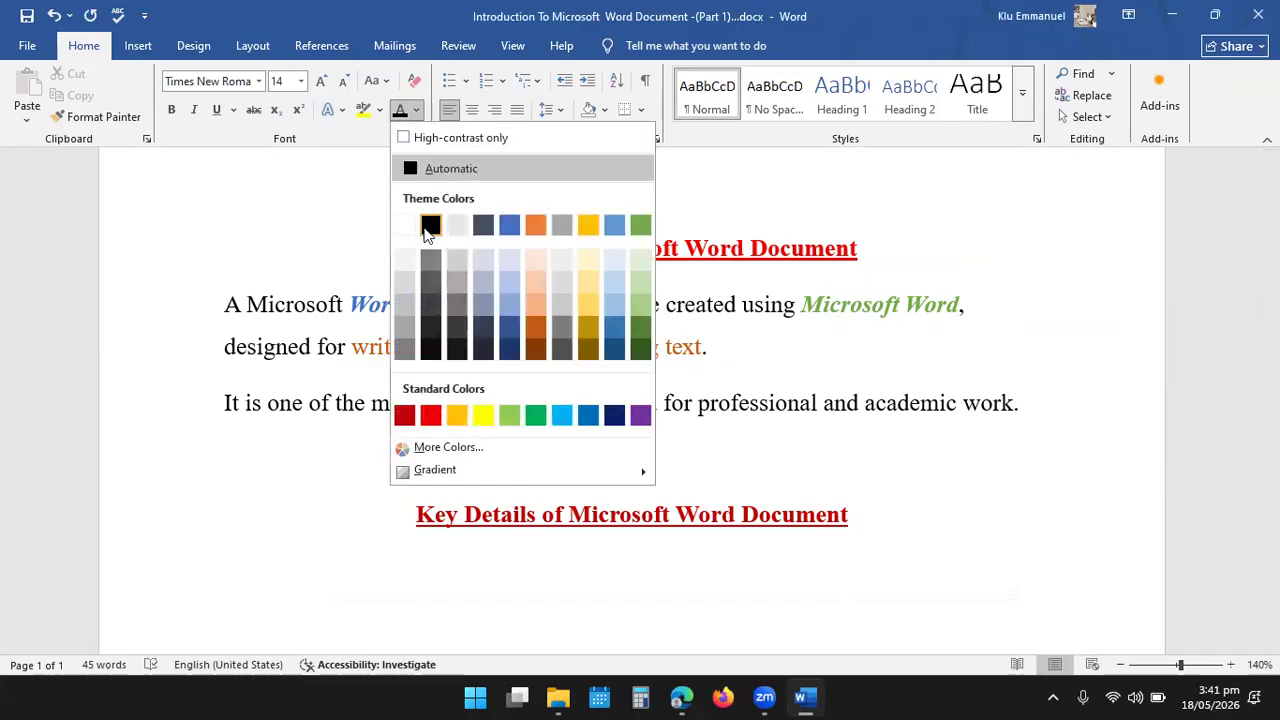
{"action": "left_click", "coordinate": [430, 226]}
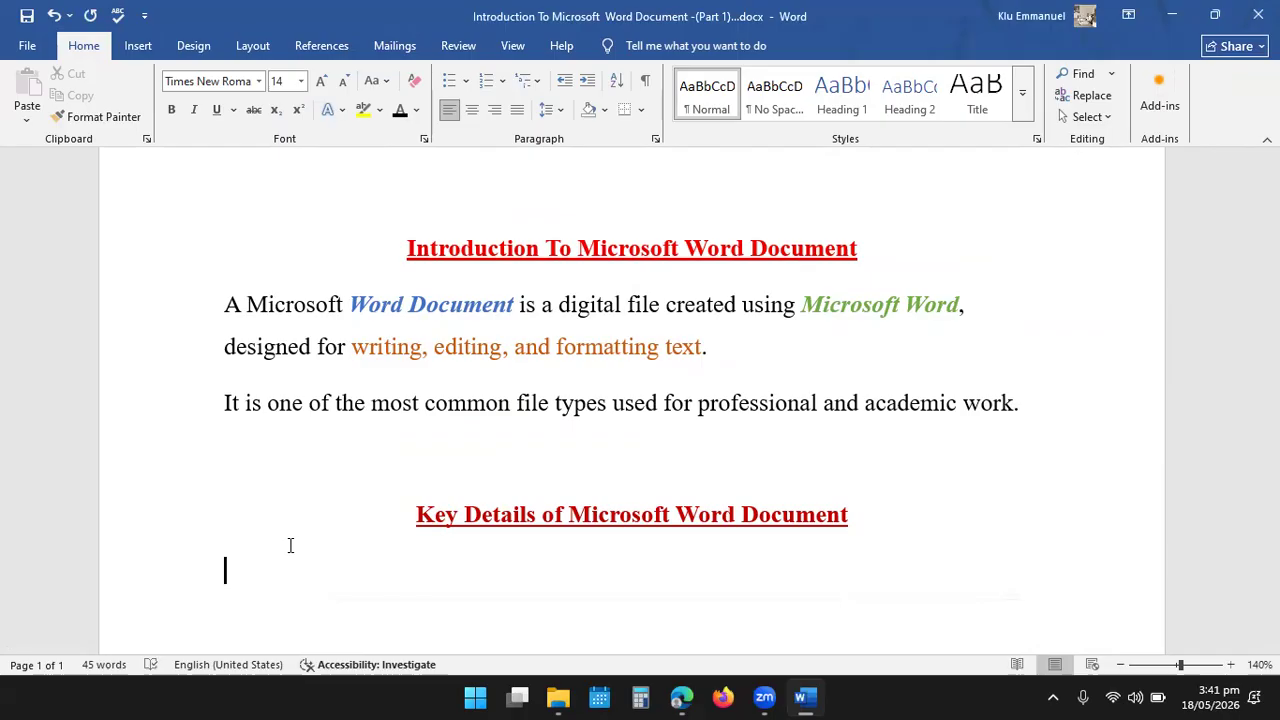
{"action": "type", "text": "Files"}
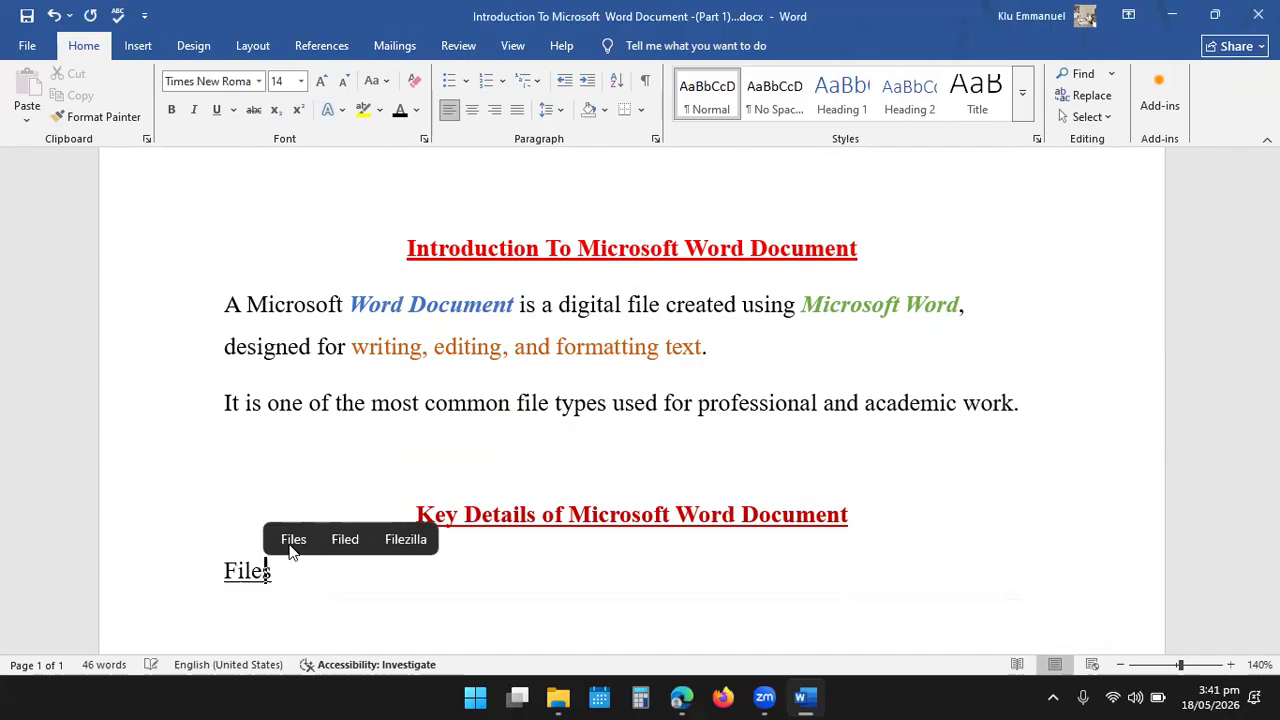
{"action": "key", "text": "BackSpace"}
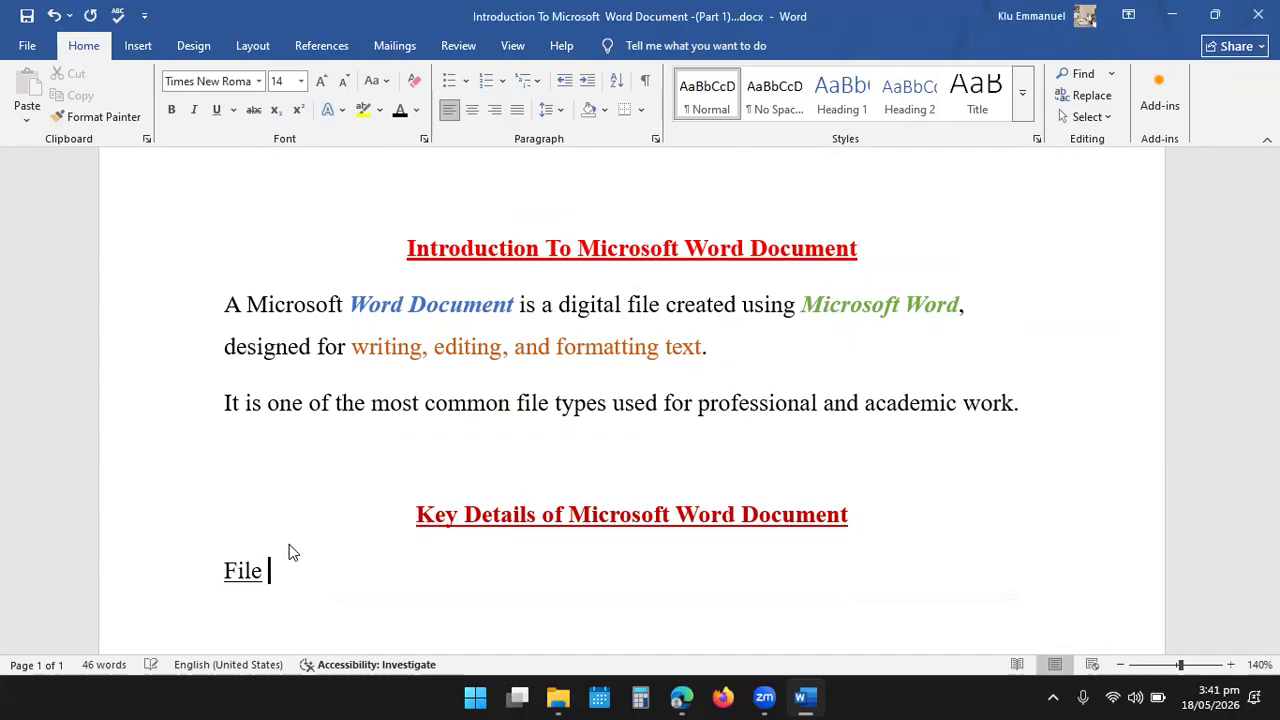
{"action": "type", "text": "Fom"}
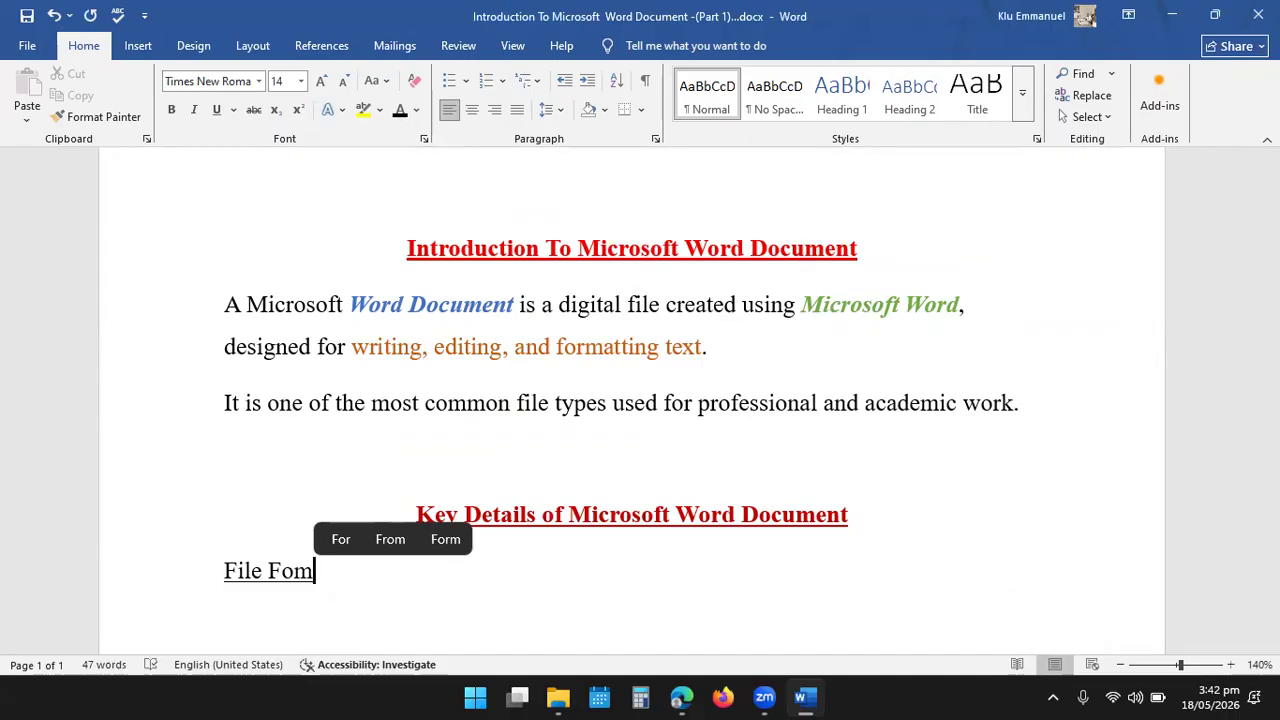
{"action": "key", "text": "BackSpace"}
{"action": "key", "text": "BackSpace"}
{"action": "key", "text": "BackSpace"}
{"action": "key", "text": "BackSpace"}
{"action": "key", "text": "BackSpace"}
{"action": "key", "text": "BackSpace"}
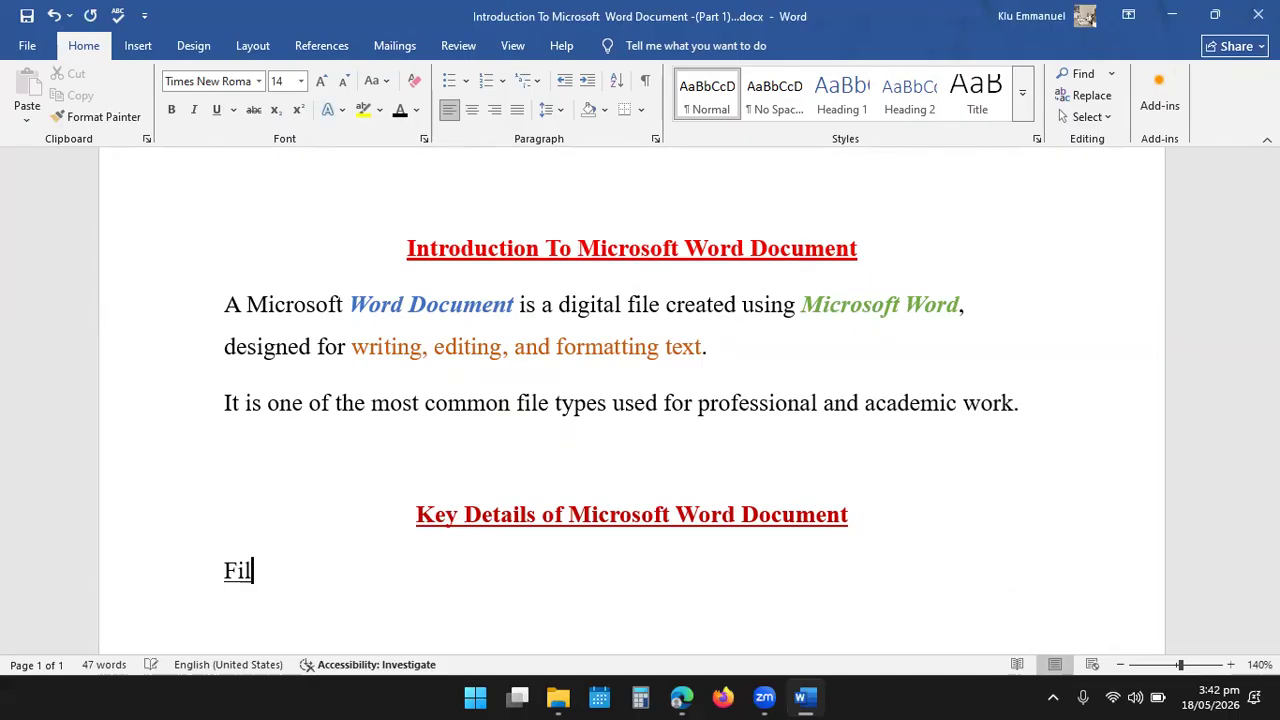
{"action": "key", "text": "BackSpace"}
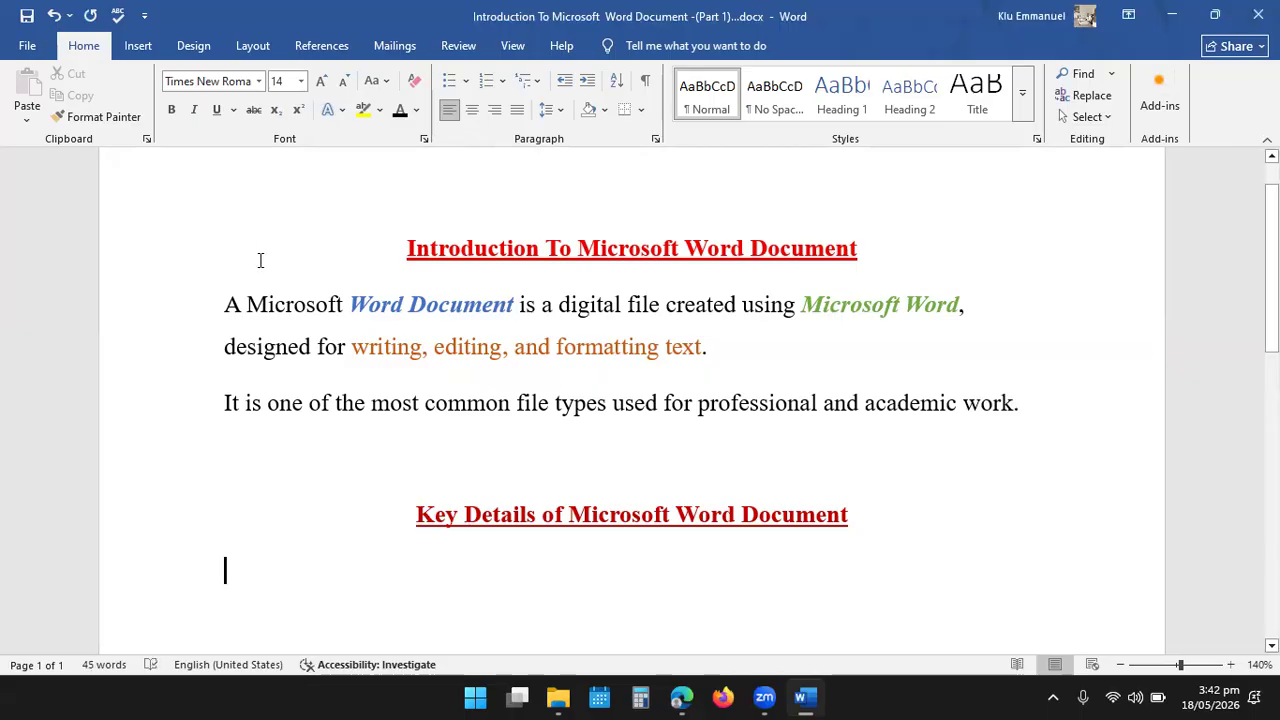
- Turn off underlining on the empty line, test it with the trial letters "fdds" and delete them
{"action": "left_click", "coordinate": [216, 109]}
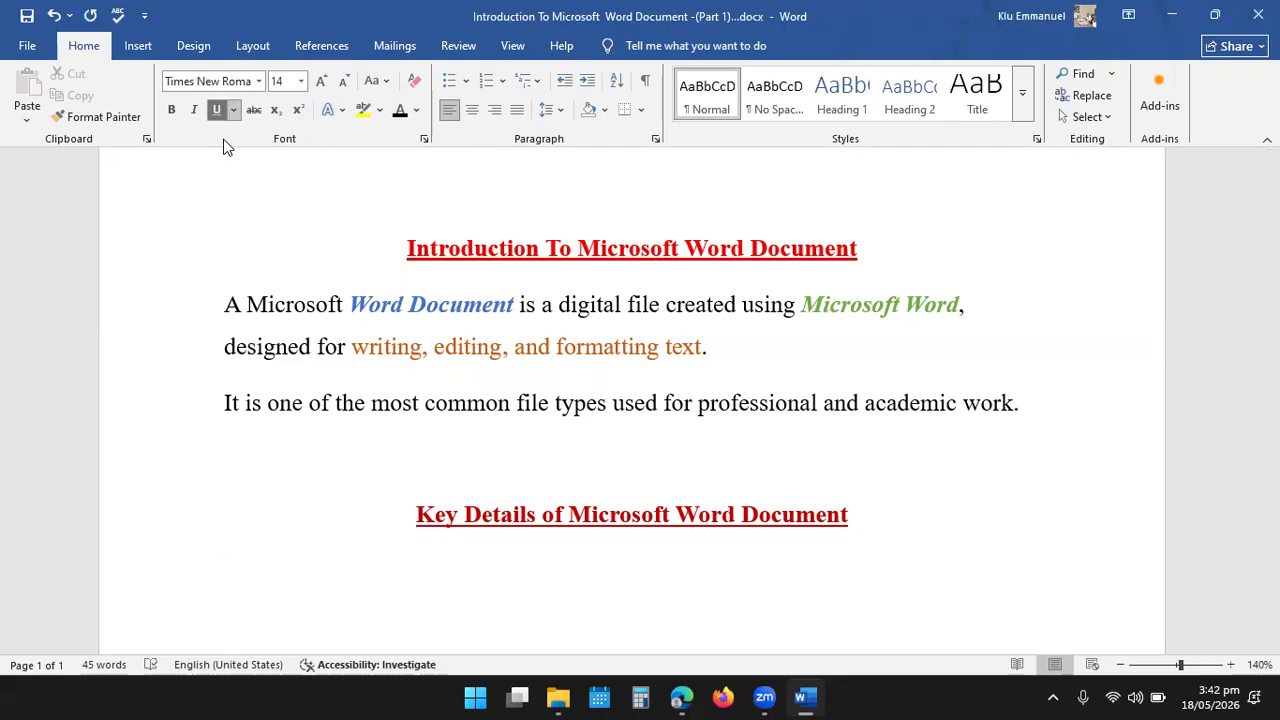
{"action": "left_click", "coordinate": [216, 109]}
{"action": "type", "text": "fdds"}
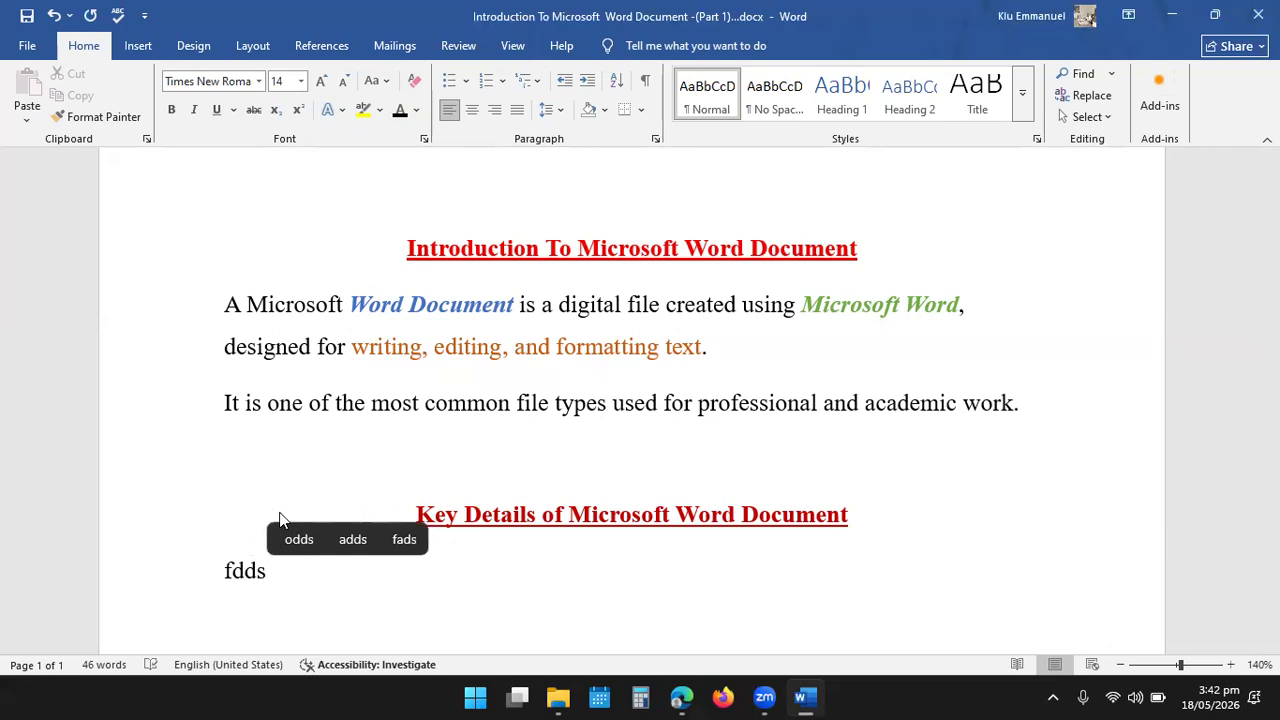
{"action": "key", "text": "BackSpace"}
{"action": "key", "text": "BackSpace"}
{"action": "key", "text": "BackSpace"}
{"action": "key", "text": "BackSpace"}
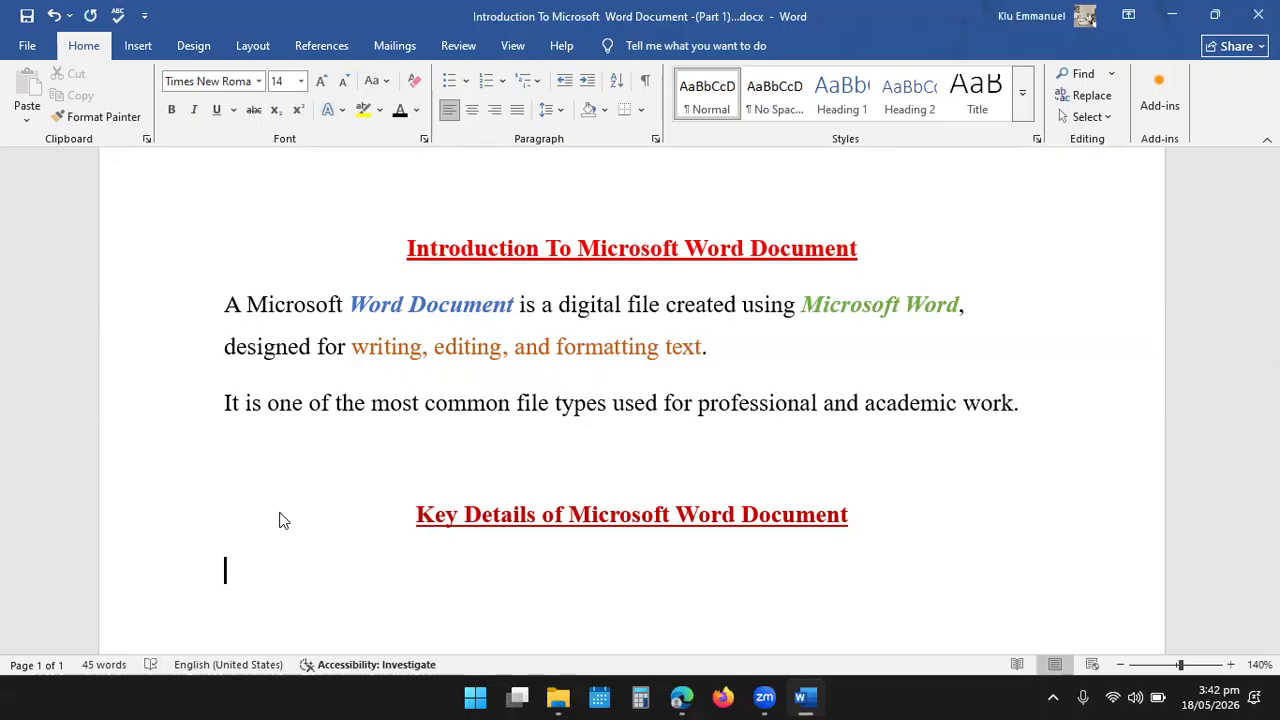
- Write the label "File Format:" on the line below the second heading
{"action": "type", "text": "F"}
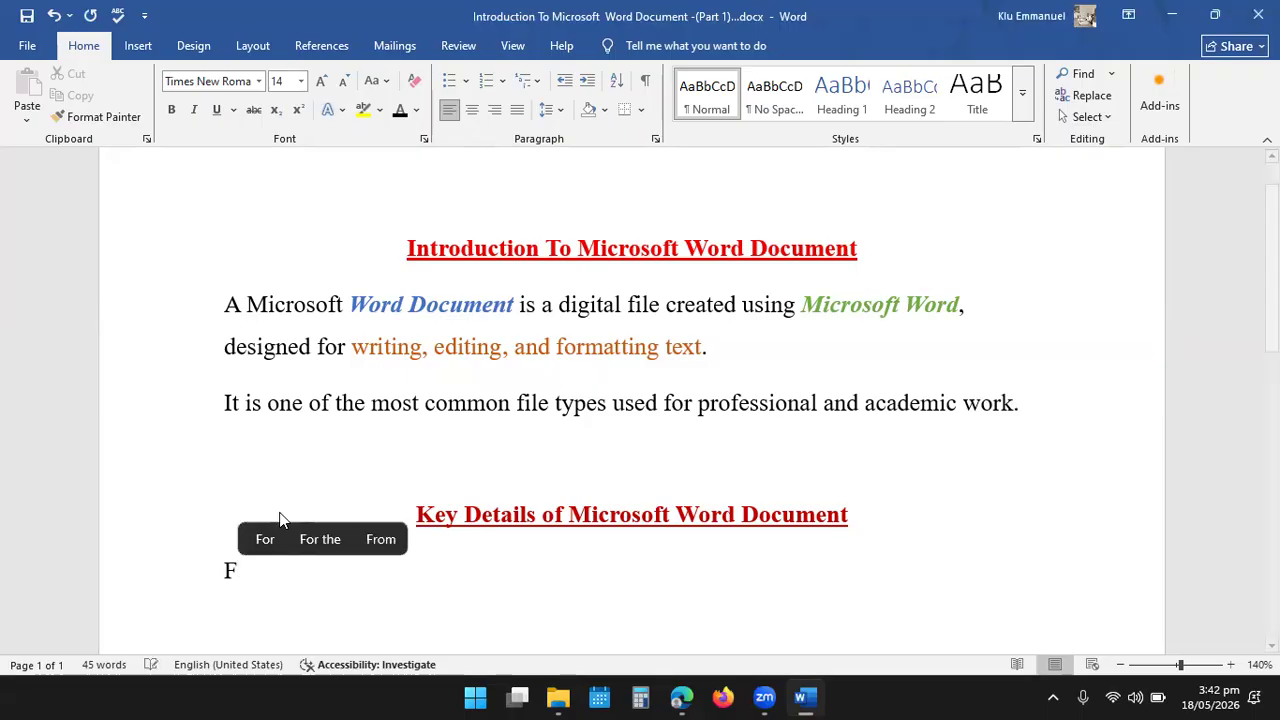
{"action": "type", "text": "ile Fo"}
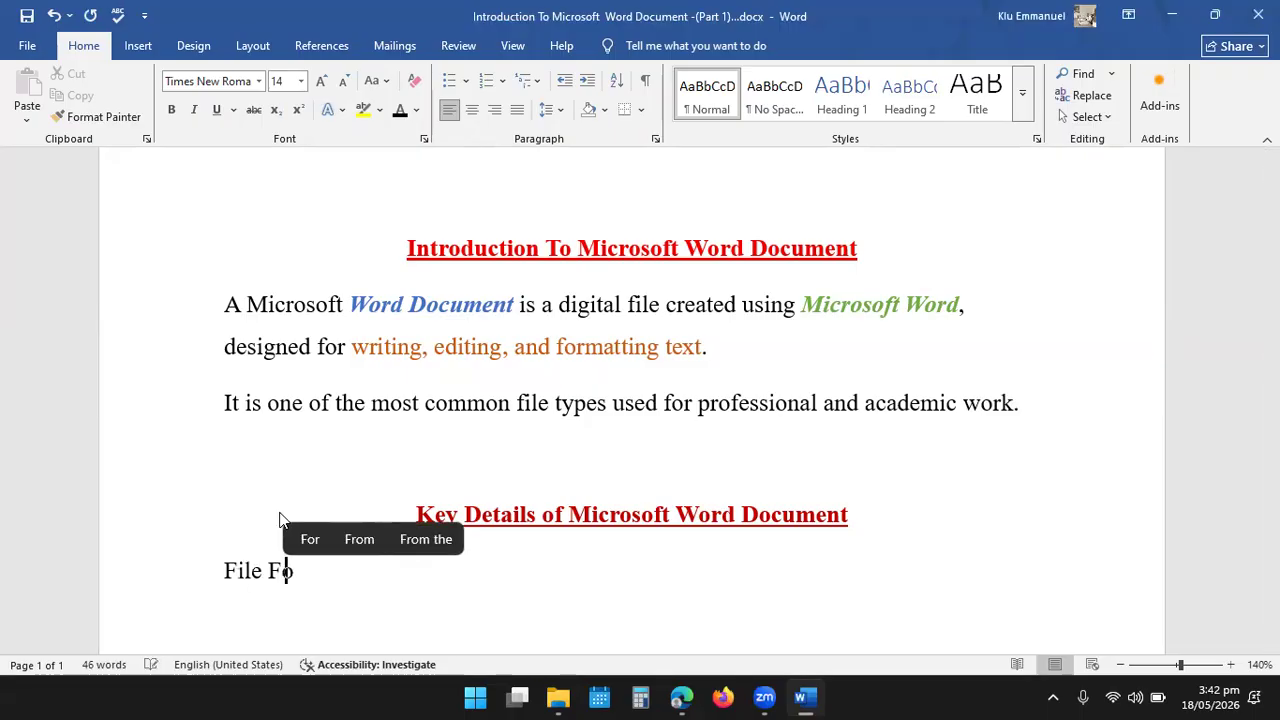
{"action": "type", "text": "rmar"}
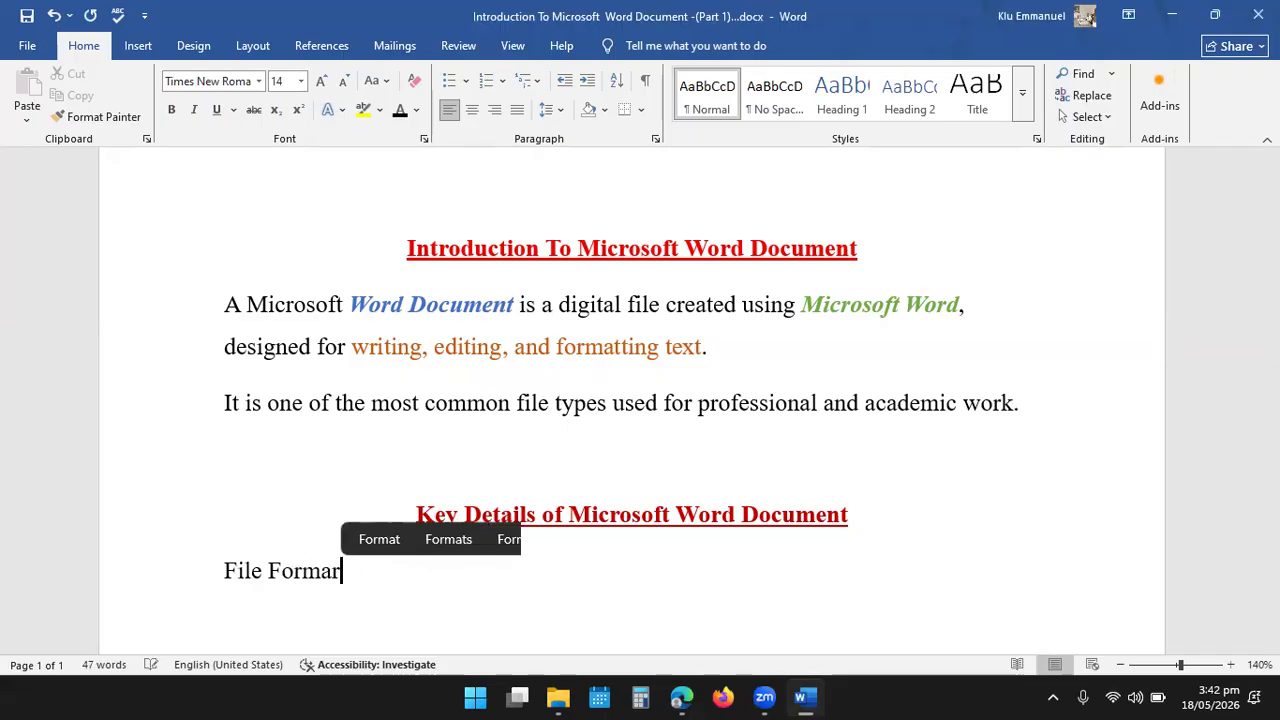
{"action": "key", "text": "BackSpace"}
{"action": "type", "text": "t"}
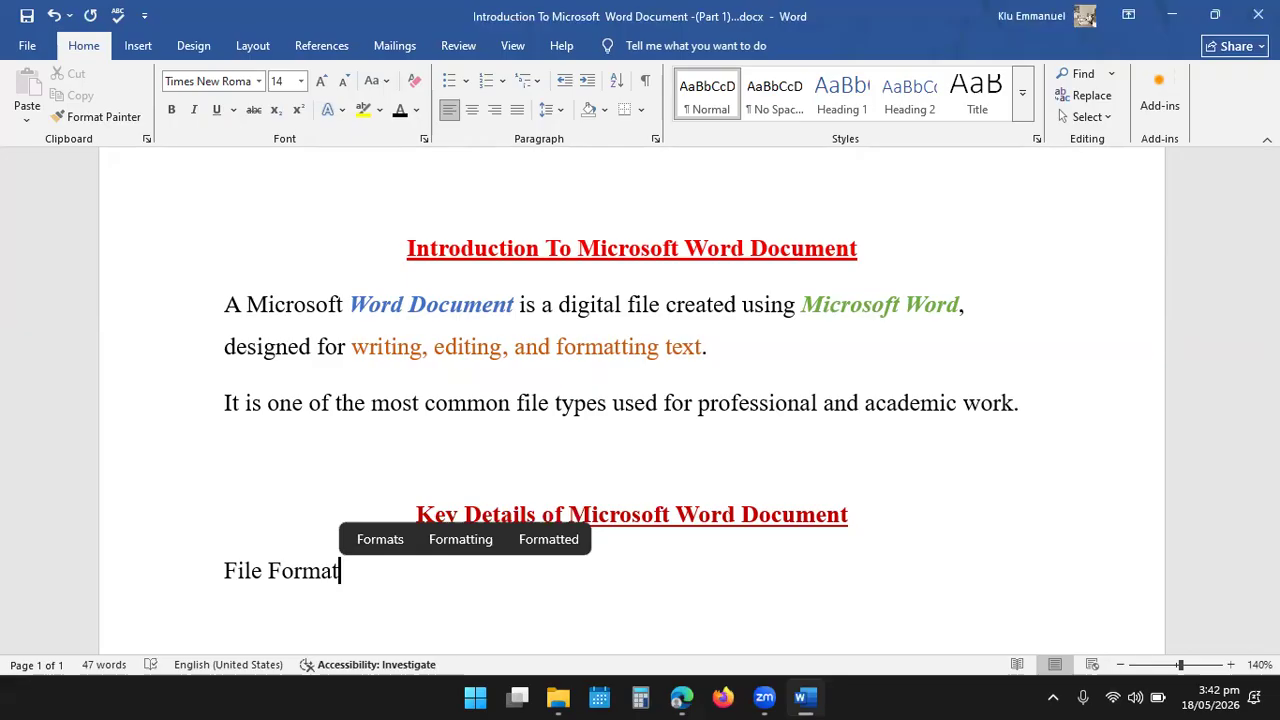
{"action": "type", "text": ": Usu"}
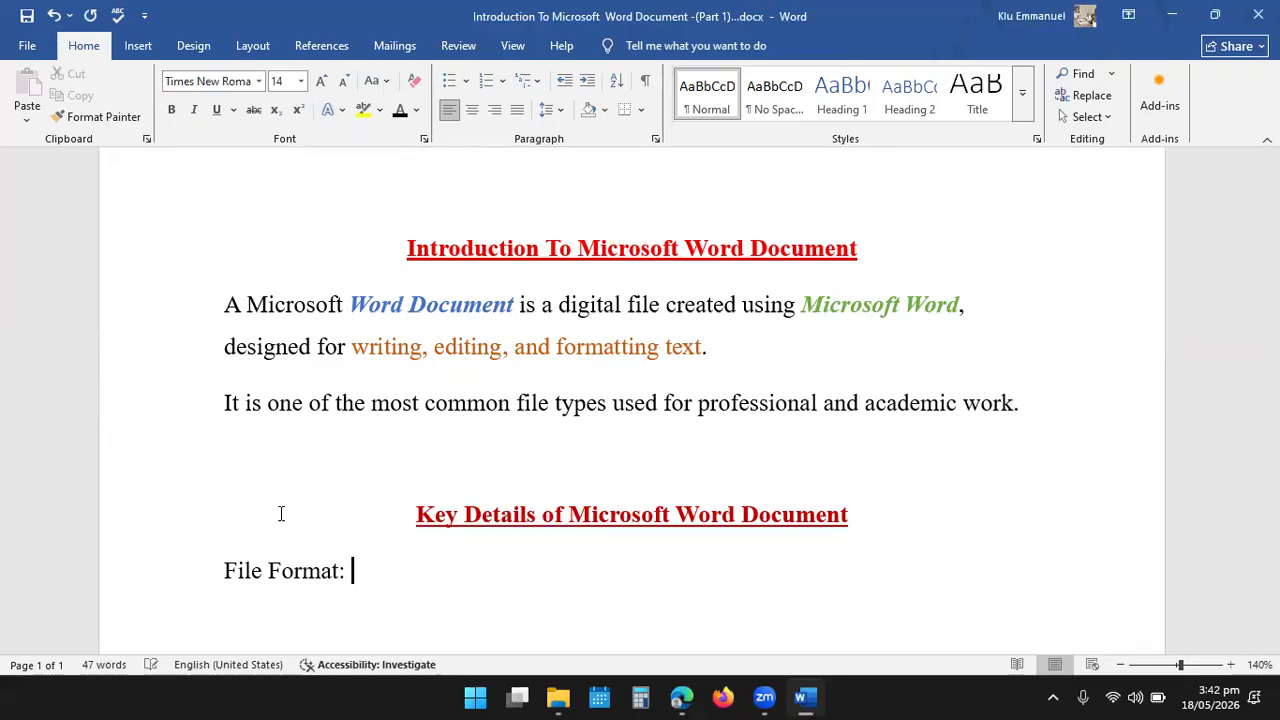
{"action": "type", "text": "a"}
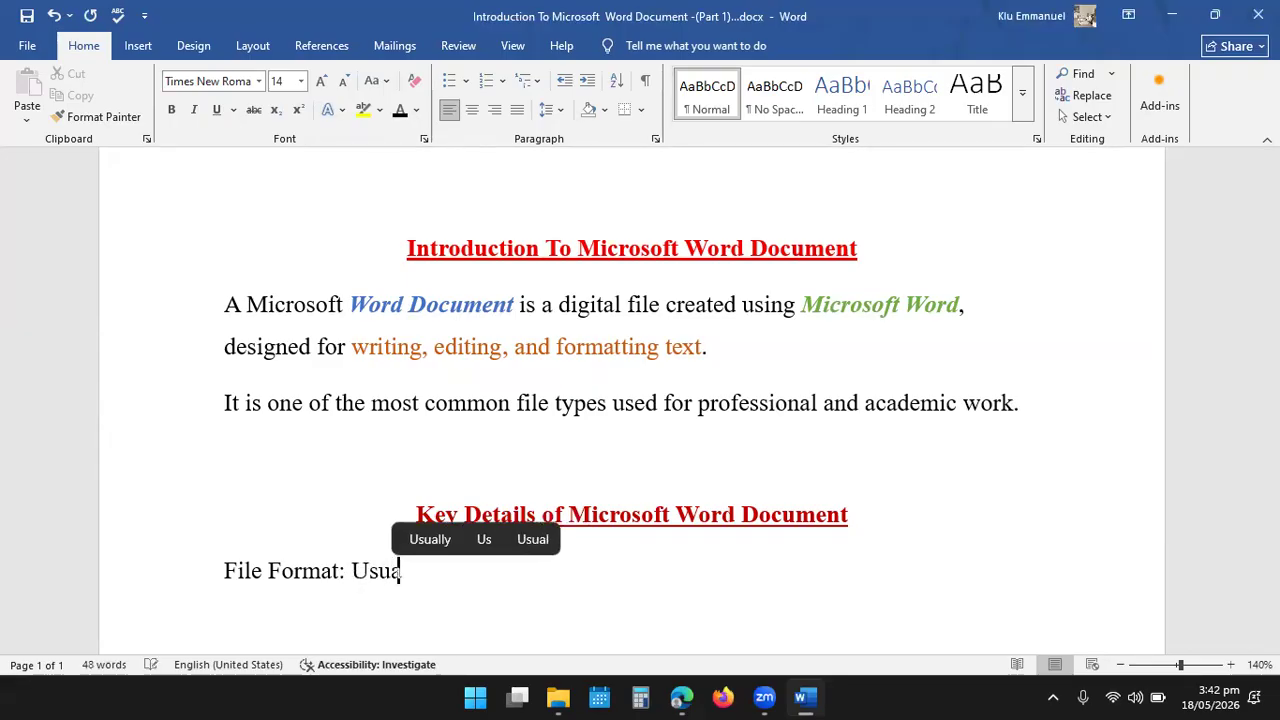
{"action": "type", "text": "lly sa"}
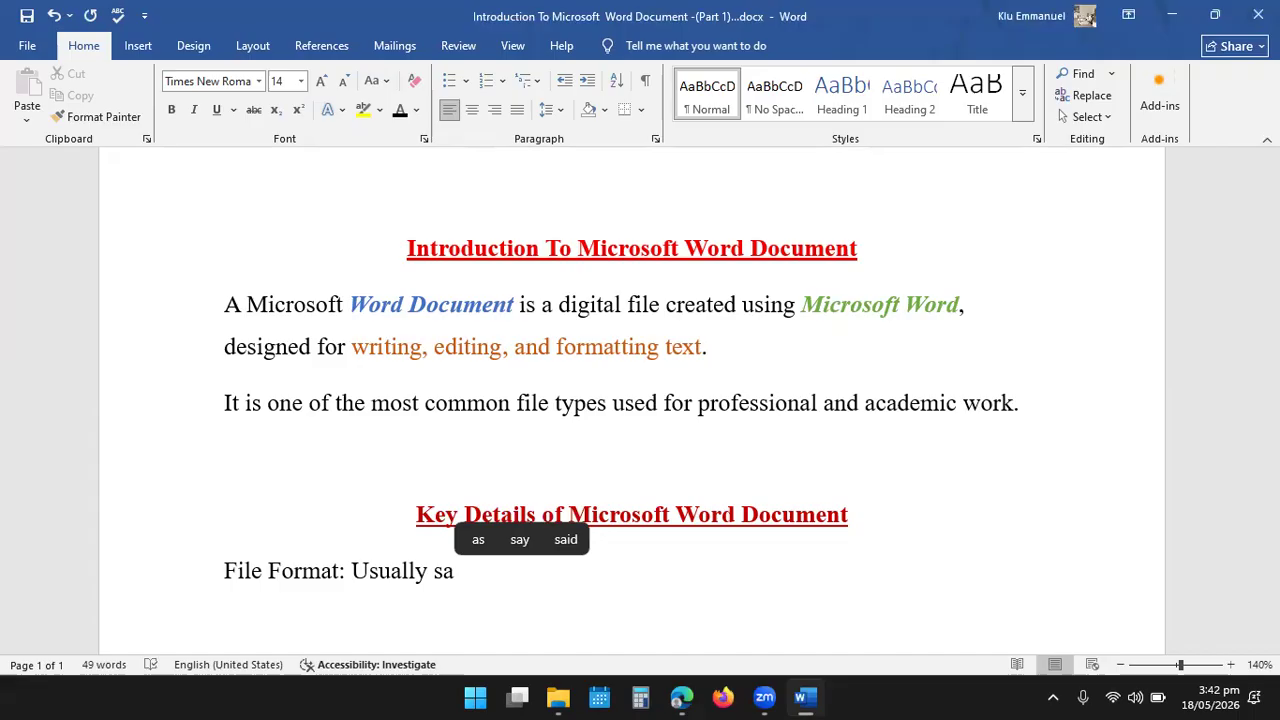
{"action": "type", "text": "ves as"}
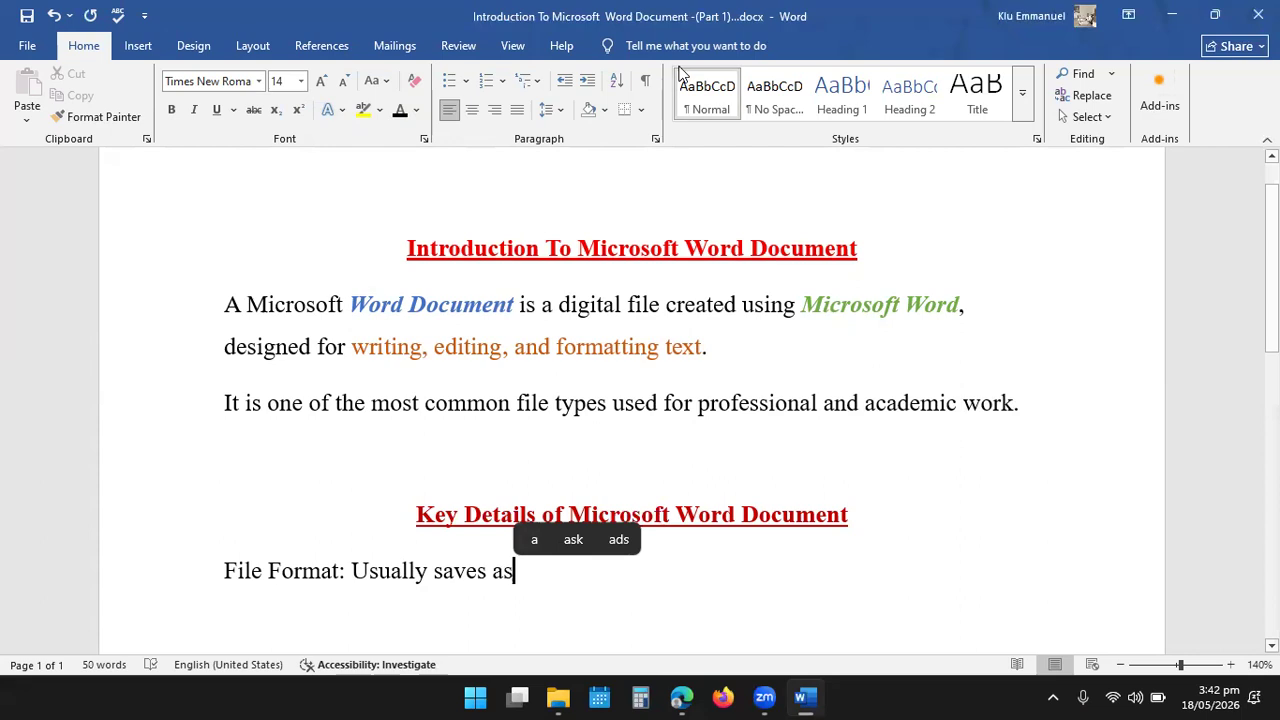
- Continue the line after "File Format:" with "Usually saved as .doc or .docx."
{"action": "left_click", "coordinate": [679, 74]}
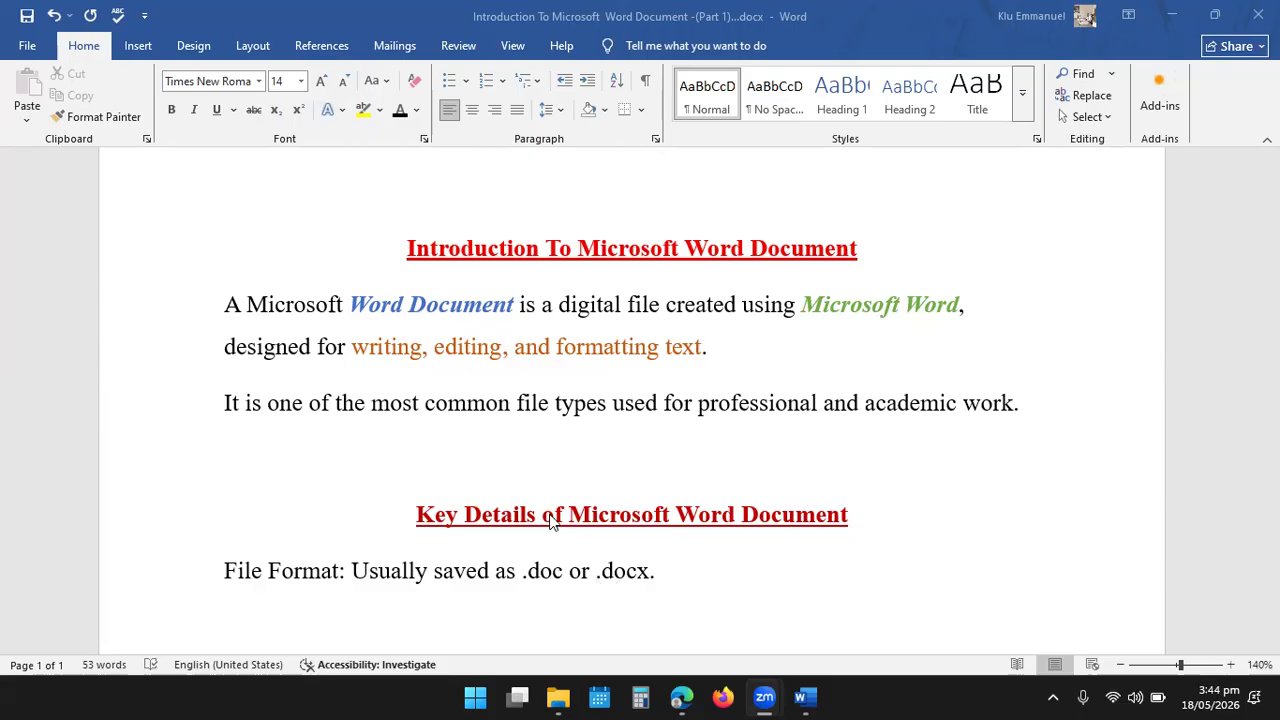
- Color ".doc" and ".docx" in the file format line blue
{"action": "left_click", "coordinate": [566, 568]}
{"action": "left_click_drag", "start_coordinate": [566, 568], "coordinate": [521, 562]}
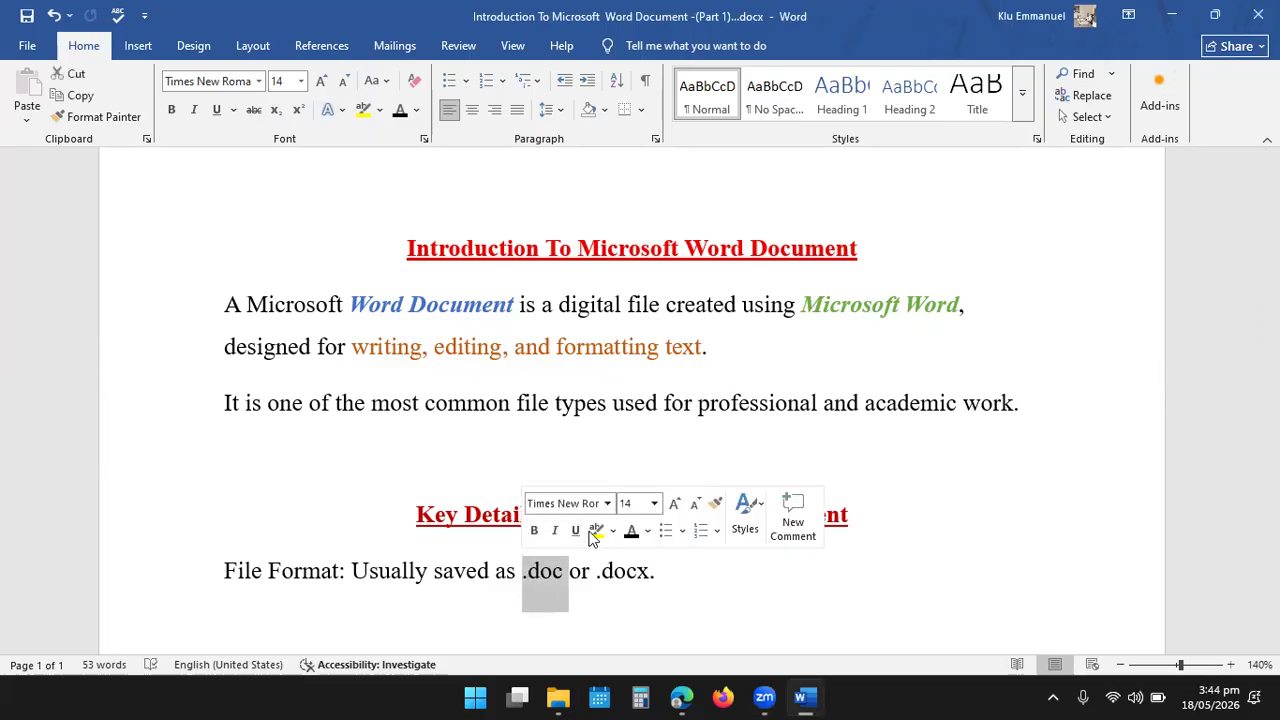
{"action": "left_click", "coordinate": [647, 531]}
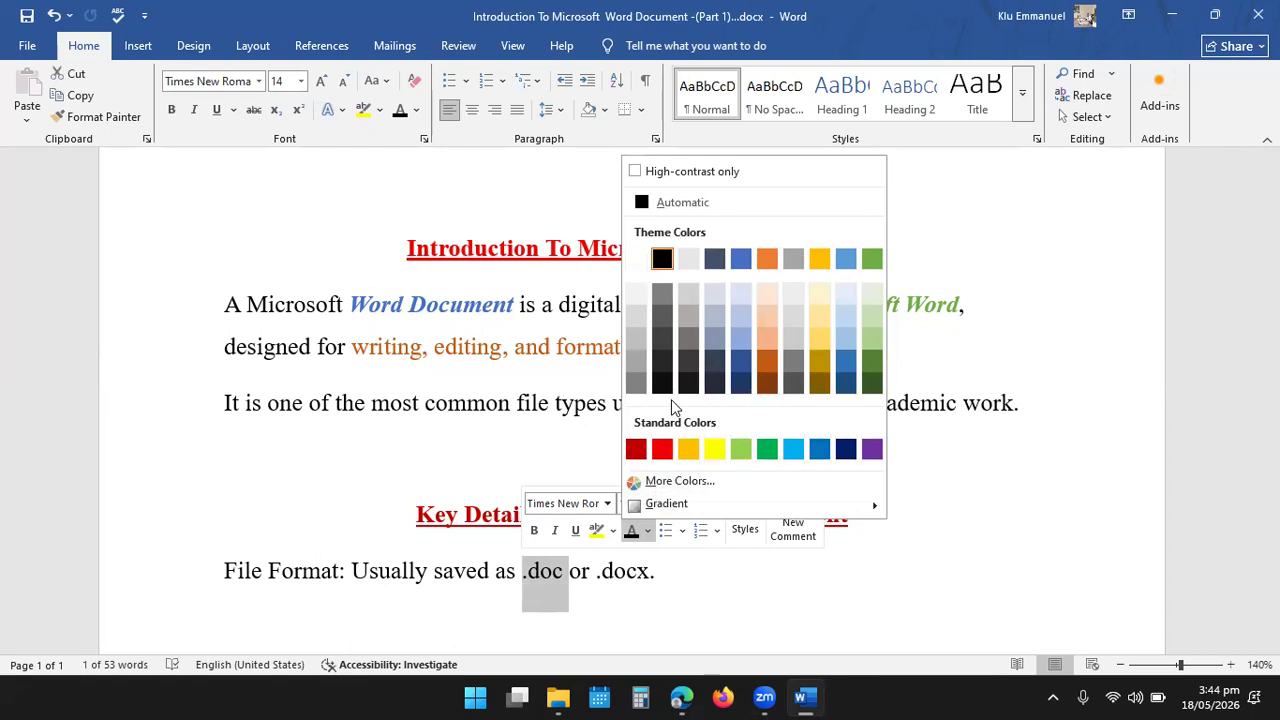
{"action": "left_click", "coordinate": [818, 452]}
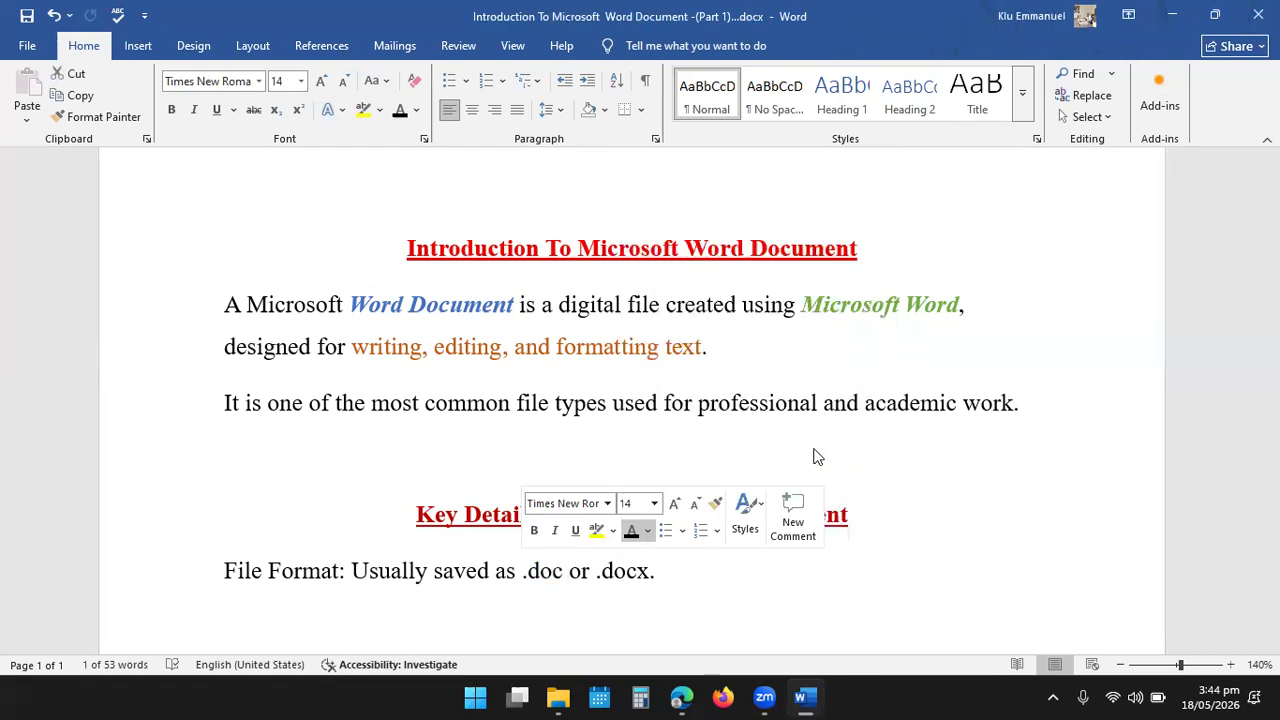
{"action": "left_click", "coordinate": [660, 571]}
{"action": "left_click_drag", "start_coordinate": [652, 571], "coordinate": [603, 568]}
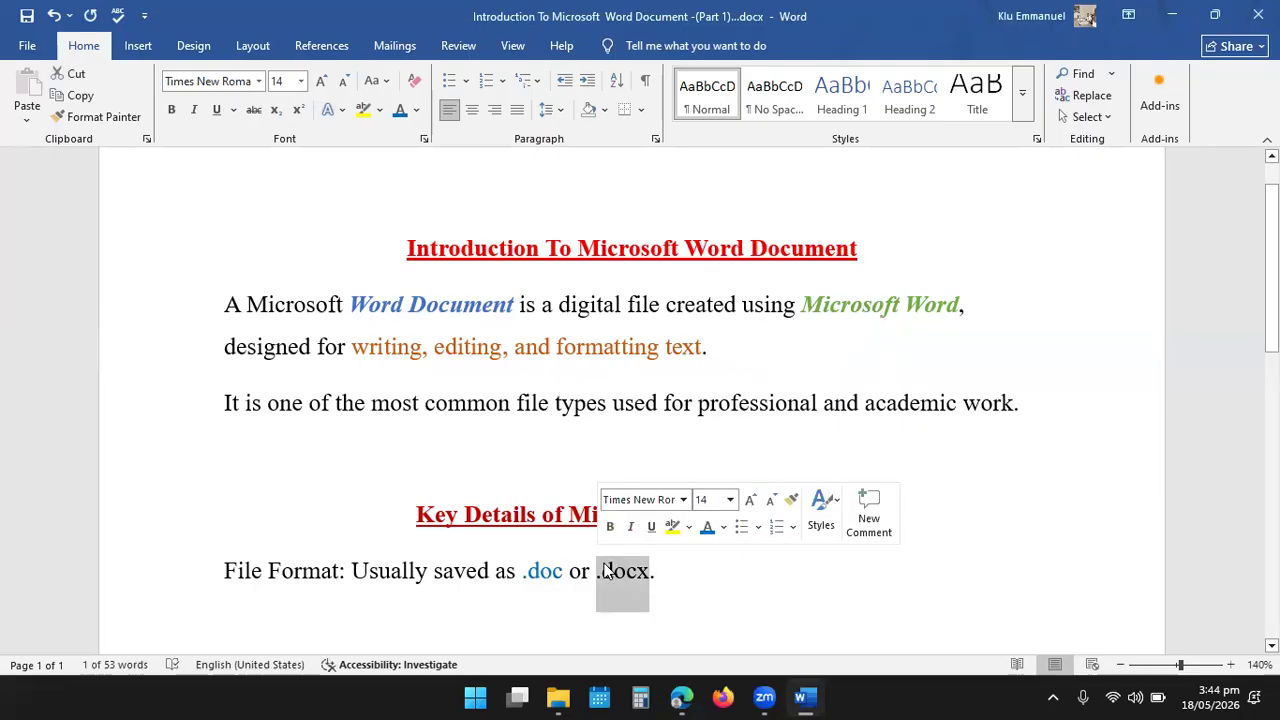
{"action": "left_click", "coordinate": [703, 529]}
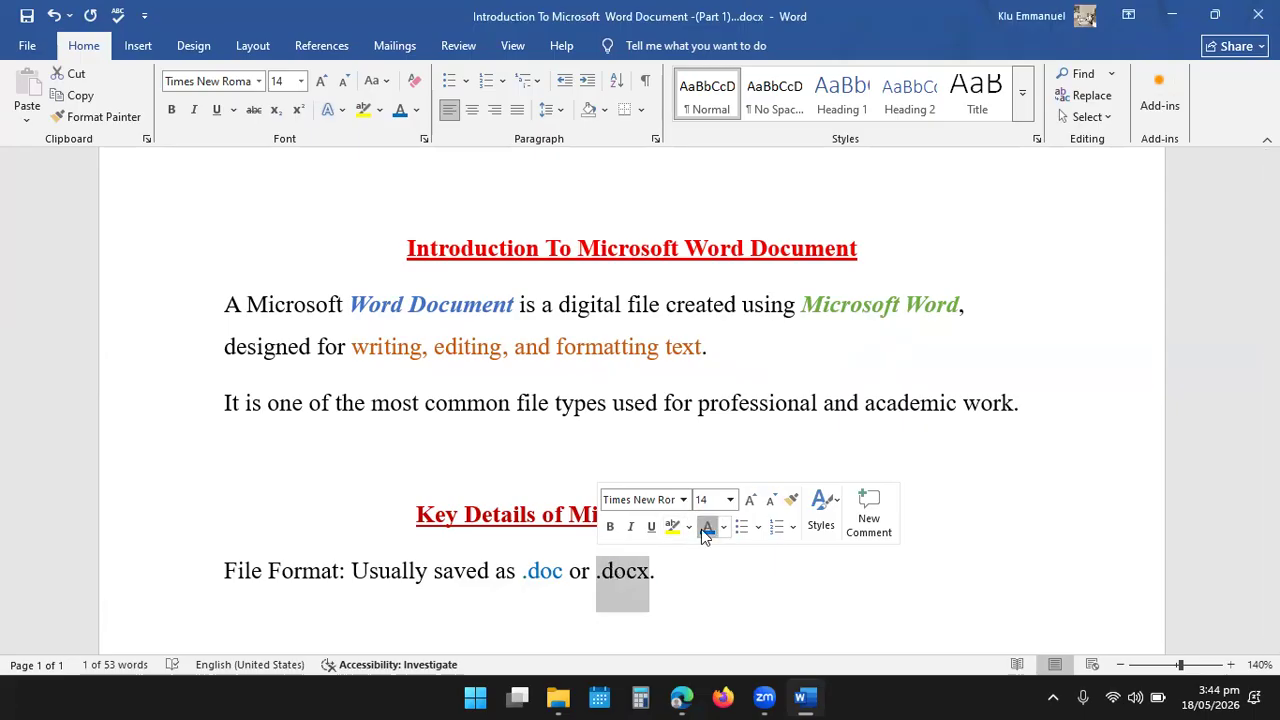
- Start a new line below the file format line, test it with the trial letters "sds" and delete them
{"action": "left_click", "coordinate": [671, 575]}
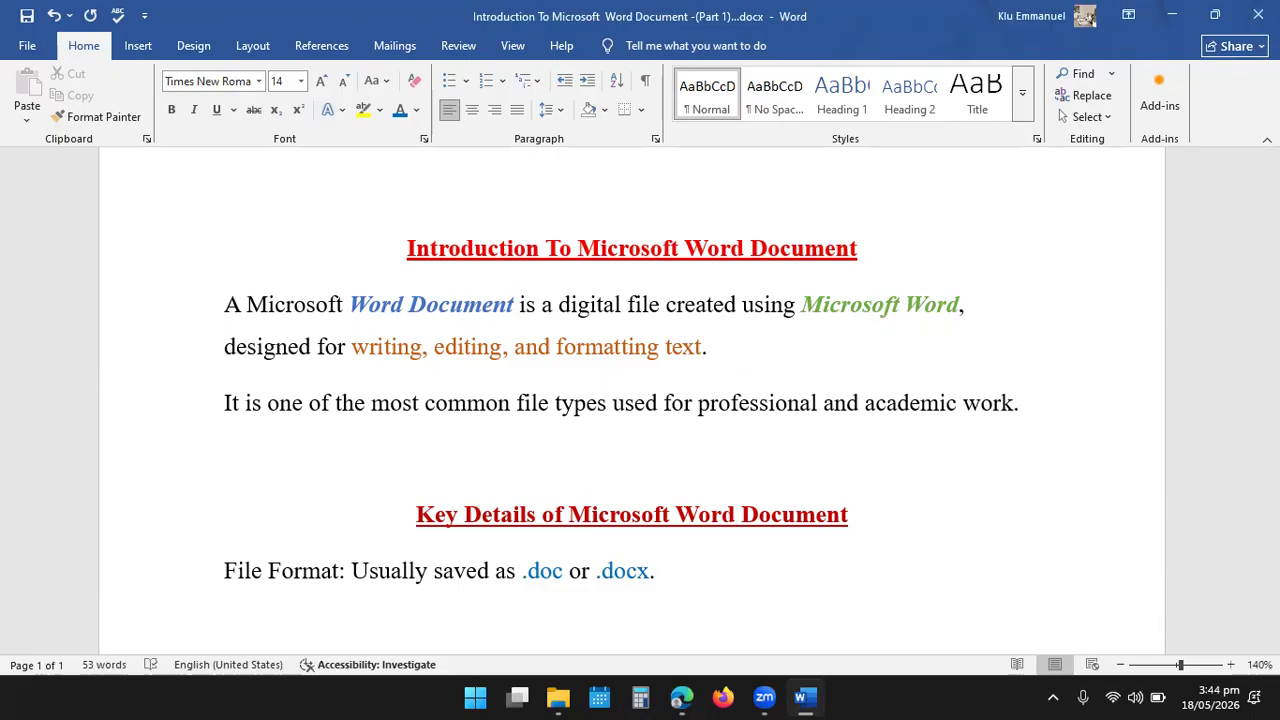
{"action": "left_click", "coordinate": [418, 112]}
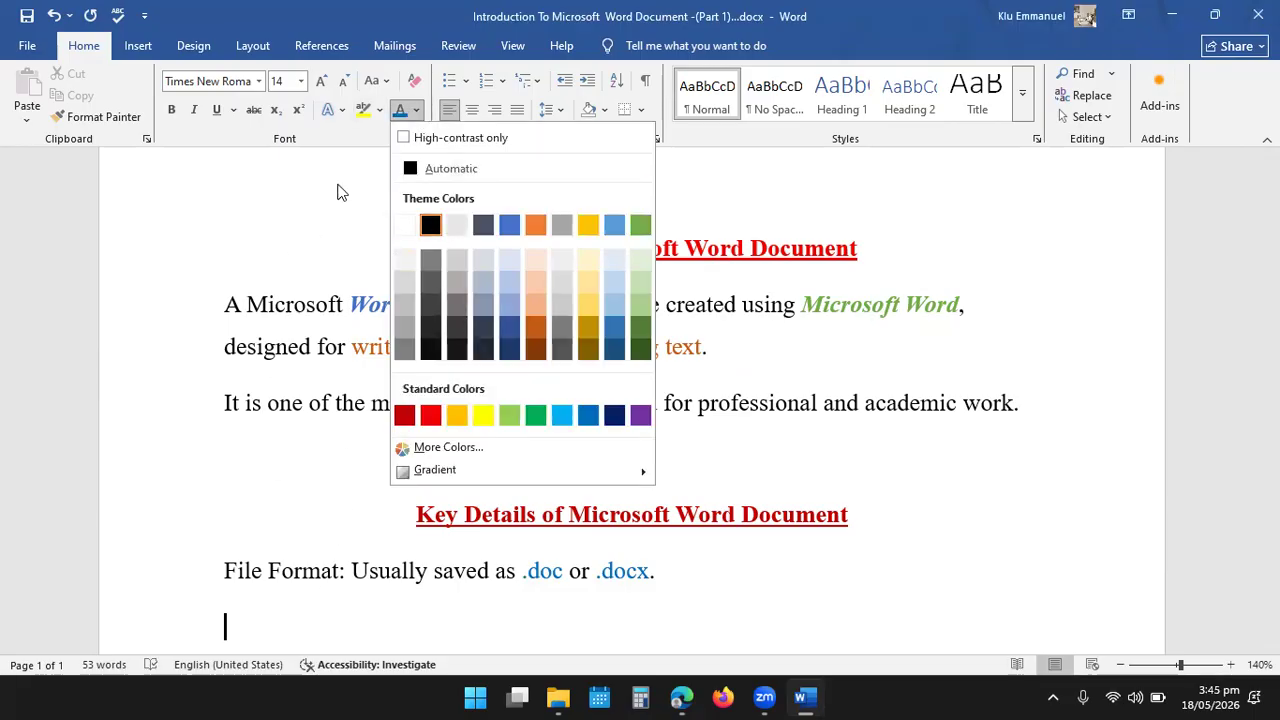
{"action": "left_click", "coordinate": [280, 618]}
{"action": "type", "text": "sds"}
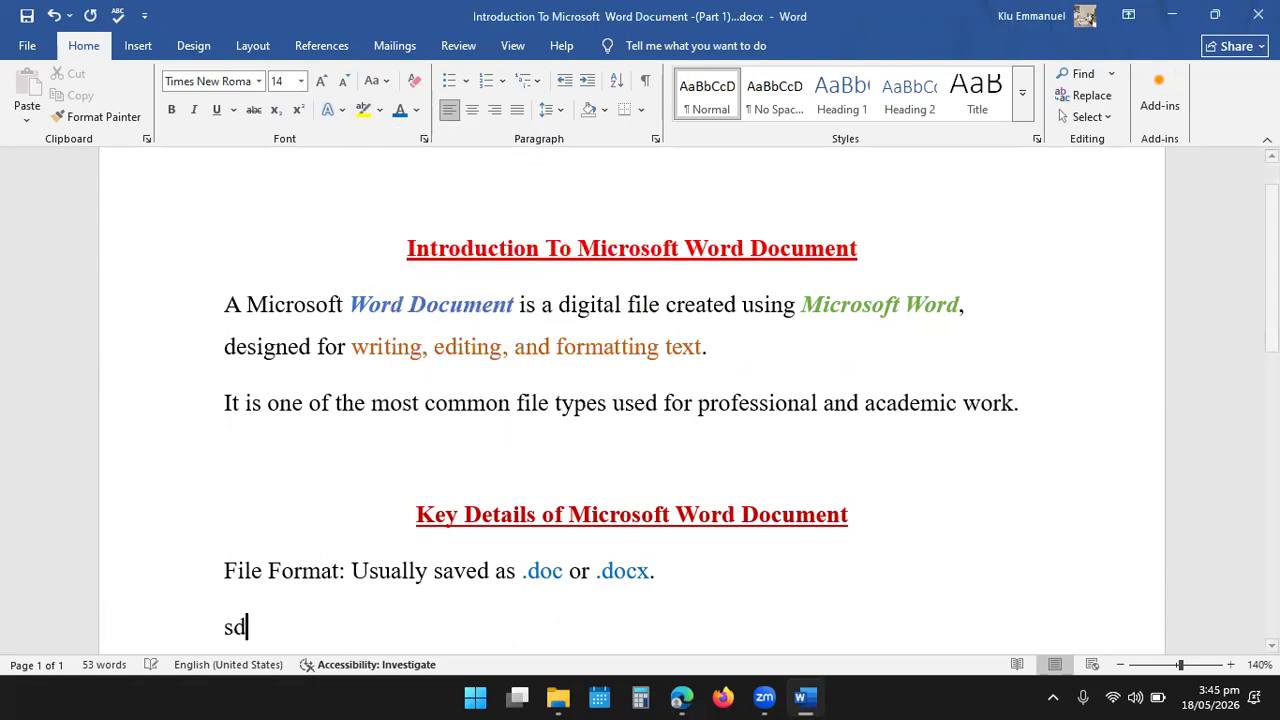
{"action": "key", "text": "BackSpace"}
{"action": "key", "text": "BackSpace"}
{"action": "key", "text": "BackSpace"}
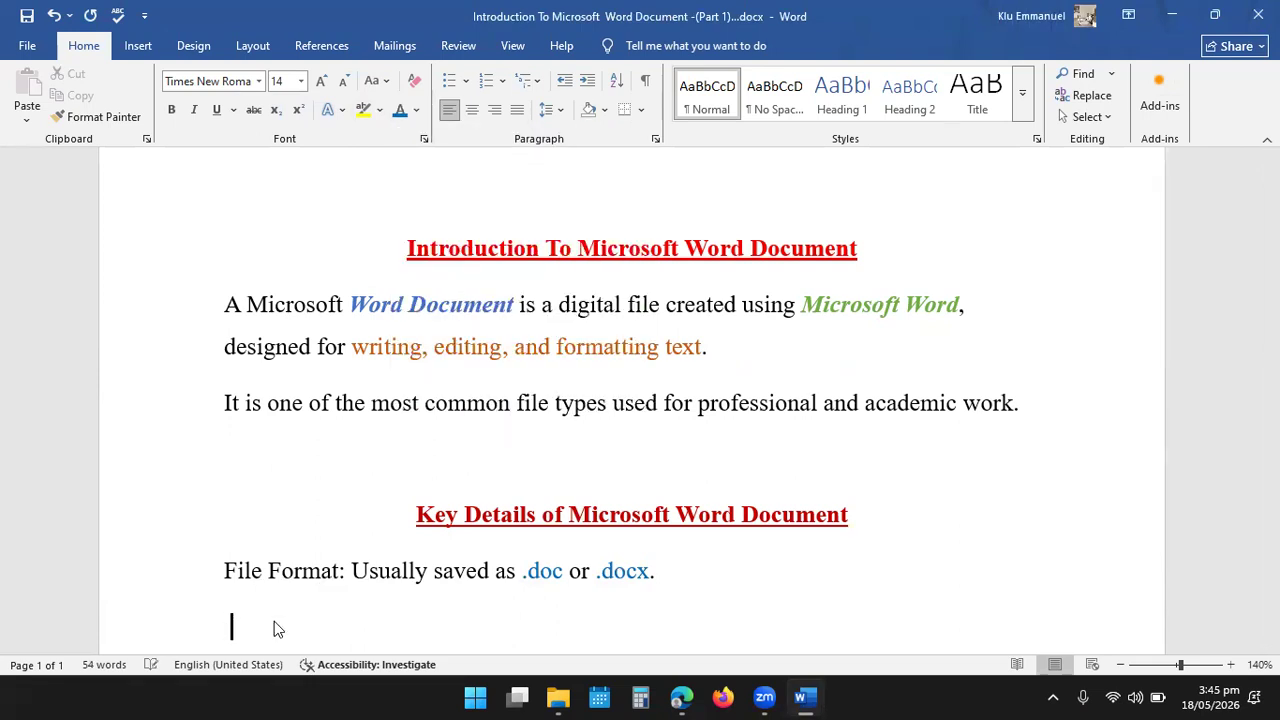
- Write in black "Purpose: Used for letters, reports, essays, proposals, and manuals." and "Contents types: Text, tables, charts, images, and hyperlinks." below the file format line
{"action": "left_click", "coordinate": [416, 110]}
{"action": "left_click", "coordinate": [430, 225]}
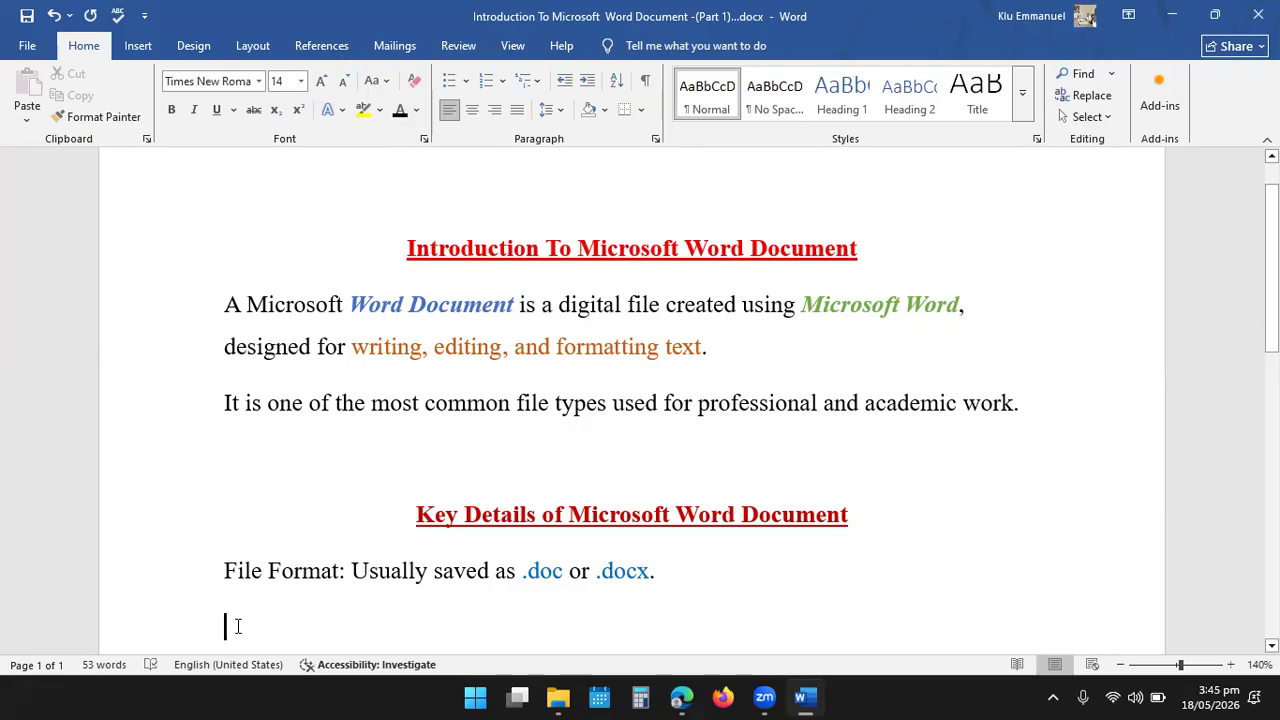
{"action": "type", "text": "P"}
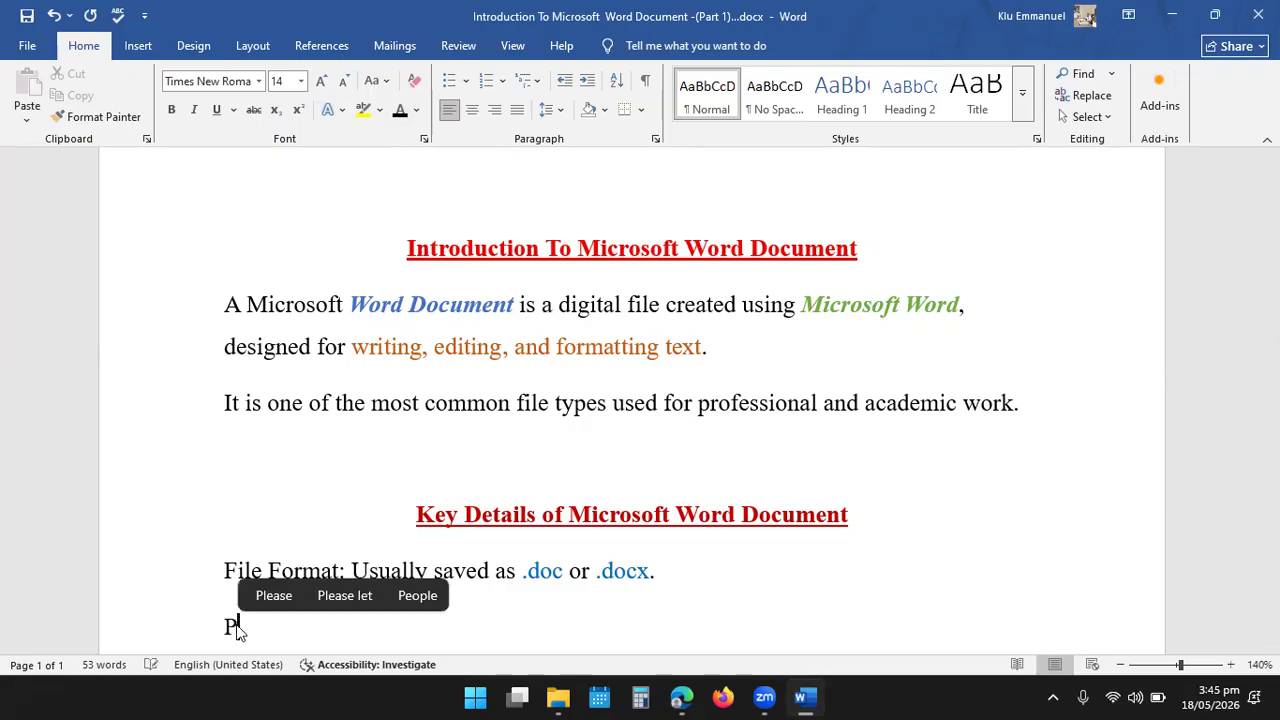
{"action": "type", "text": "urpo"}
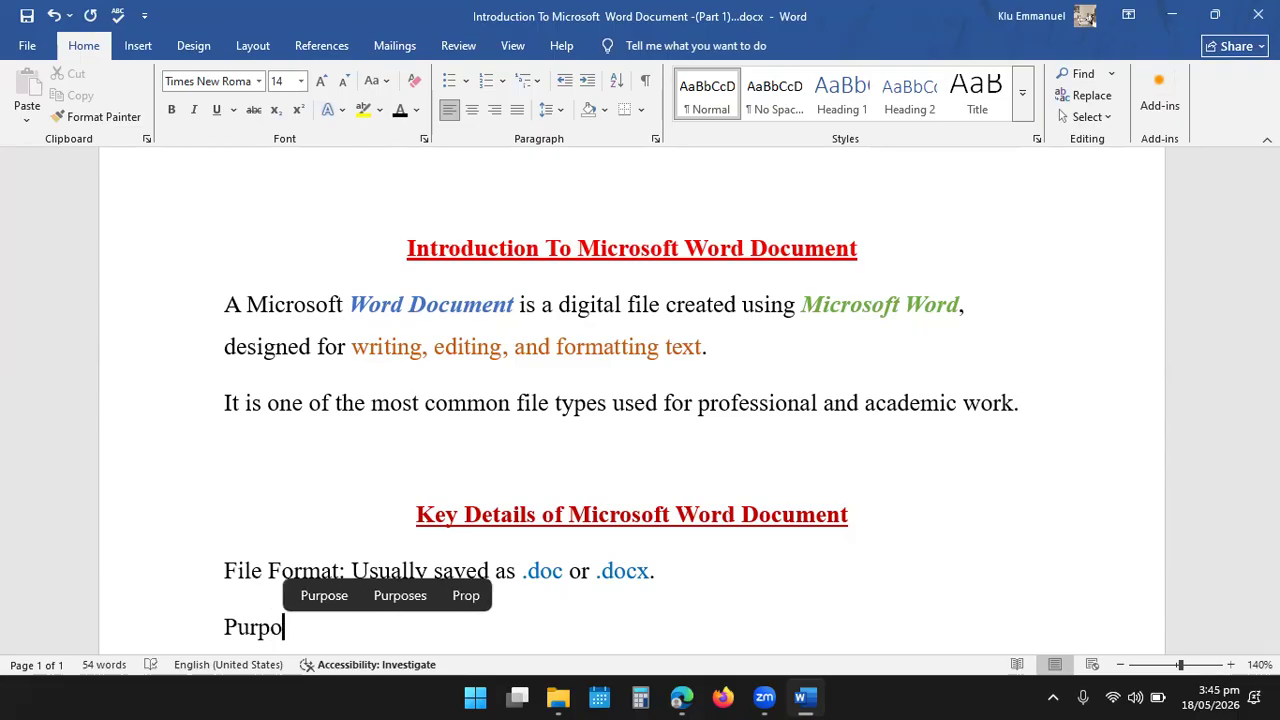
{"action": "type", "text": "se"}
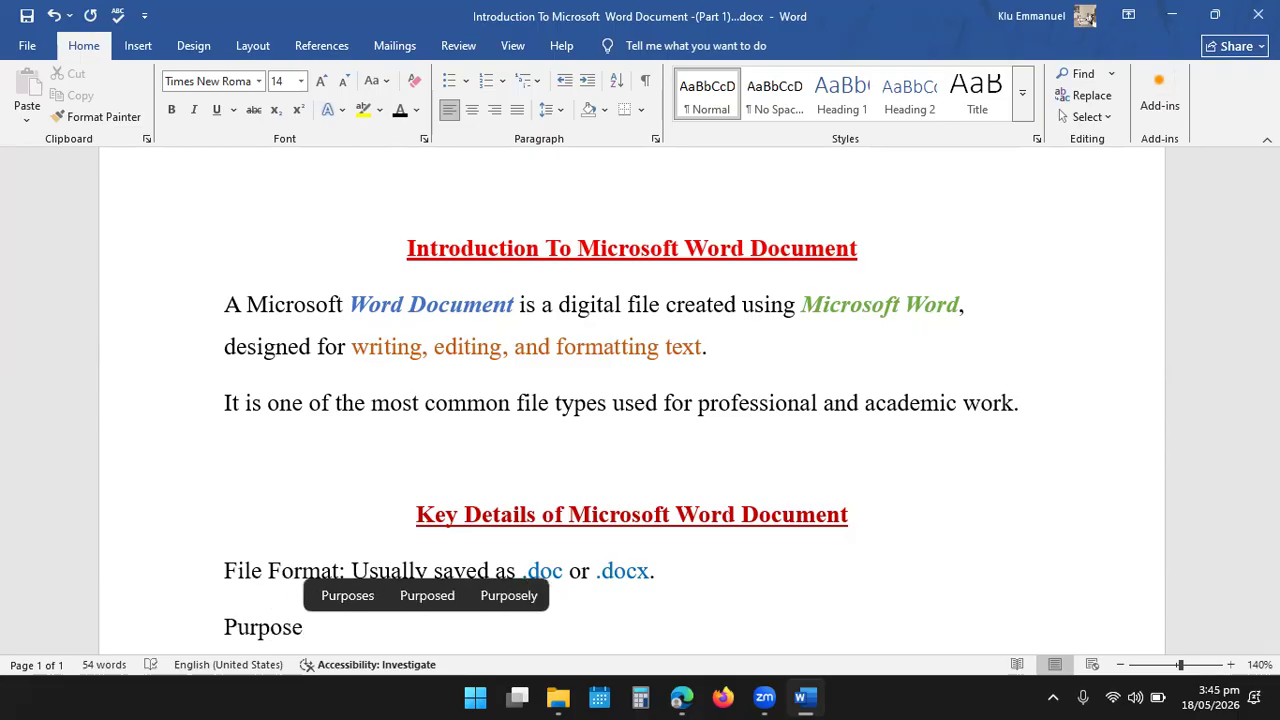
{"action": "type", "text": ":"}
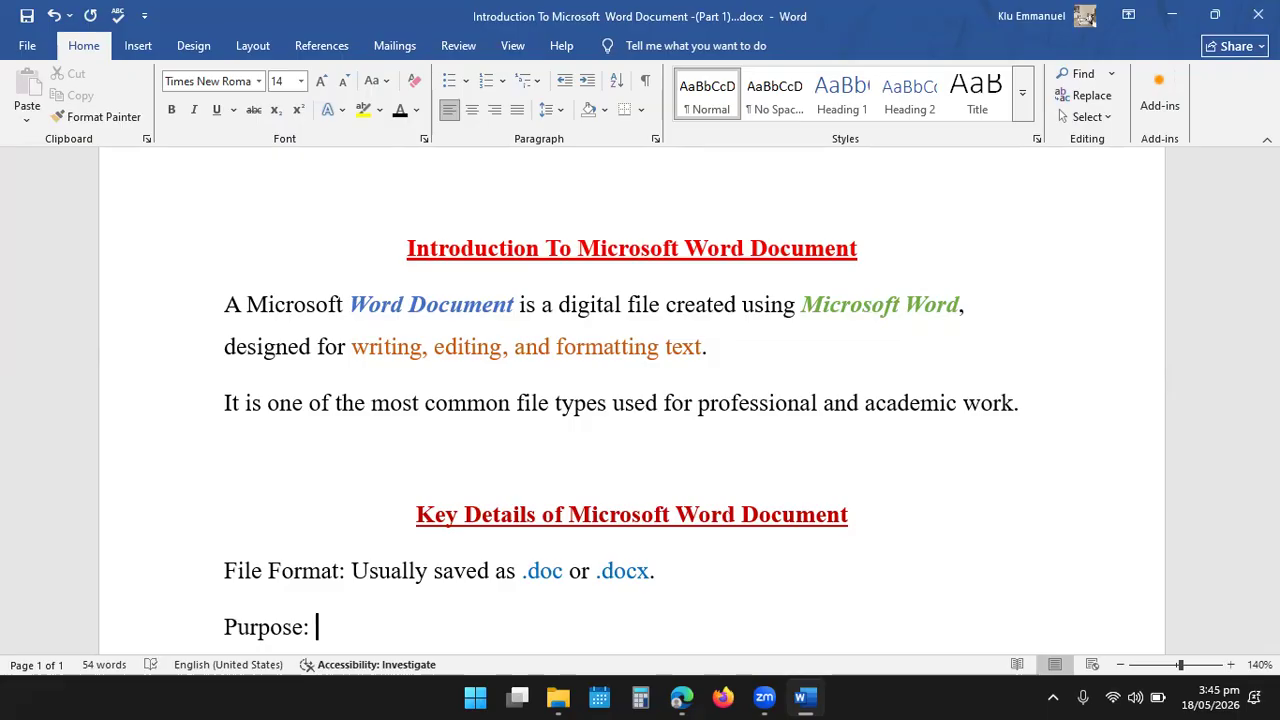
{"action": "type", "text": "Used for letters, reports, essays, proposals, and manuals."}
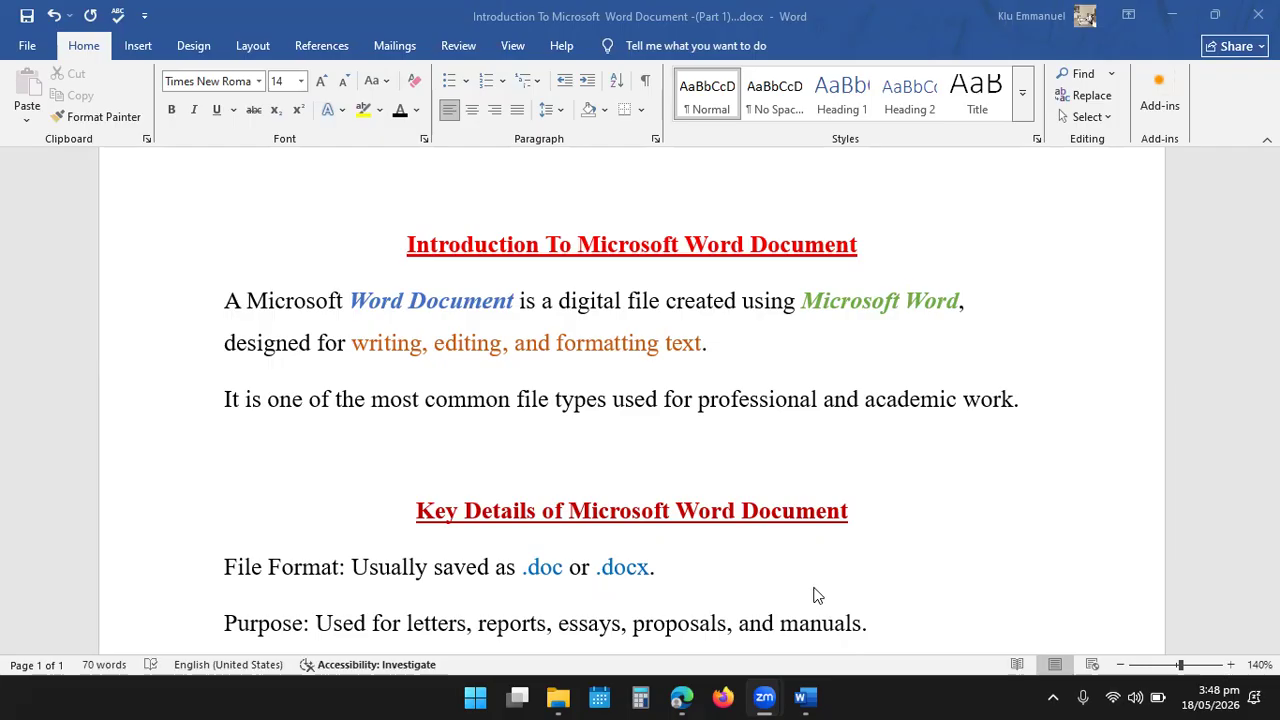
- Turn the file format, purpose and contents types lines into a bulleted list with arrow bullets
{"action": "scroll", "coordinate": [806, 586], "scroll_direction": "down", "scroll_amount": 1}
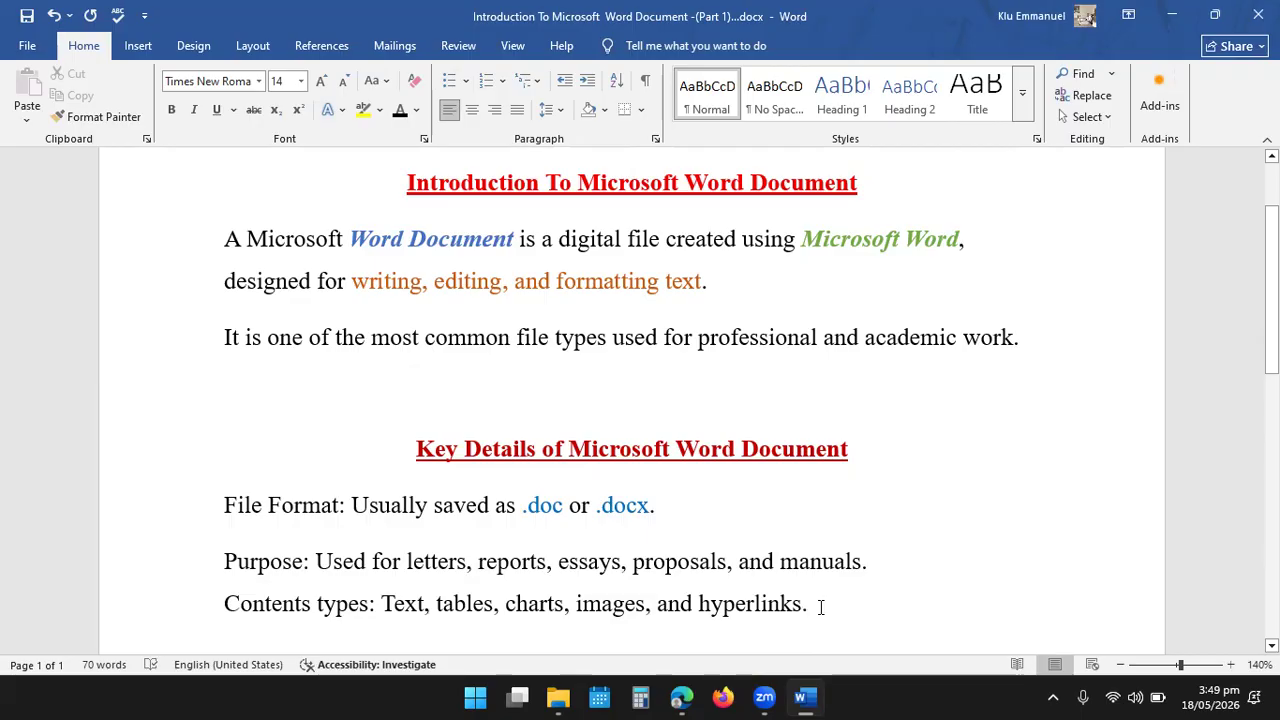
{"action": "left_click", "coordinate": [688, 516]}
{"action": "left_click", "coordinate": [878, 340]}
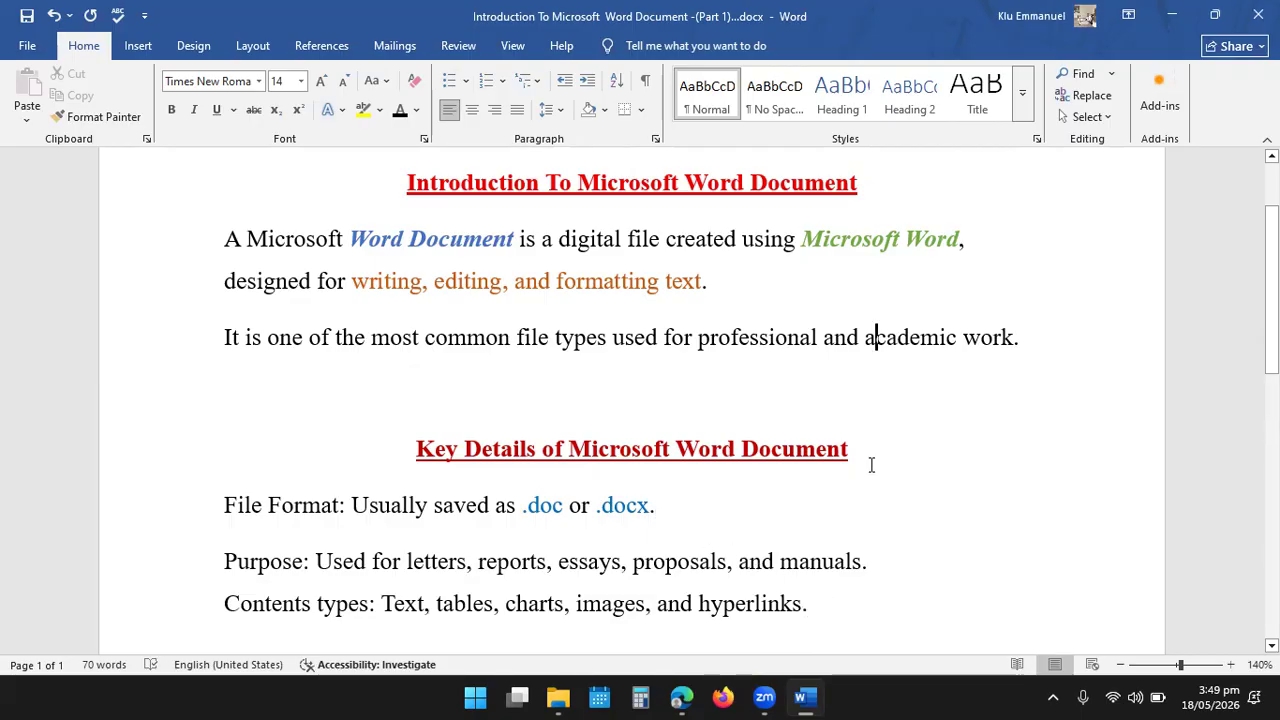
{"action": "left_click", "coordinate": [814, 604]}
{"action": "mouse_move", "coordinate": [802, 604]}
{"action": "left_mouse_down"}
{"action": "mouse_move", "coordinate": [607, 604]}
{"action": "mouse_move", "coordinate": [411, 571]}
{"action": "mouse_move", "coordinate": [218, 497]}
{"action": "left_mouse_up"}
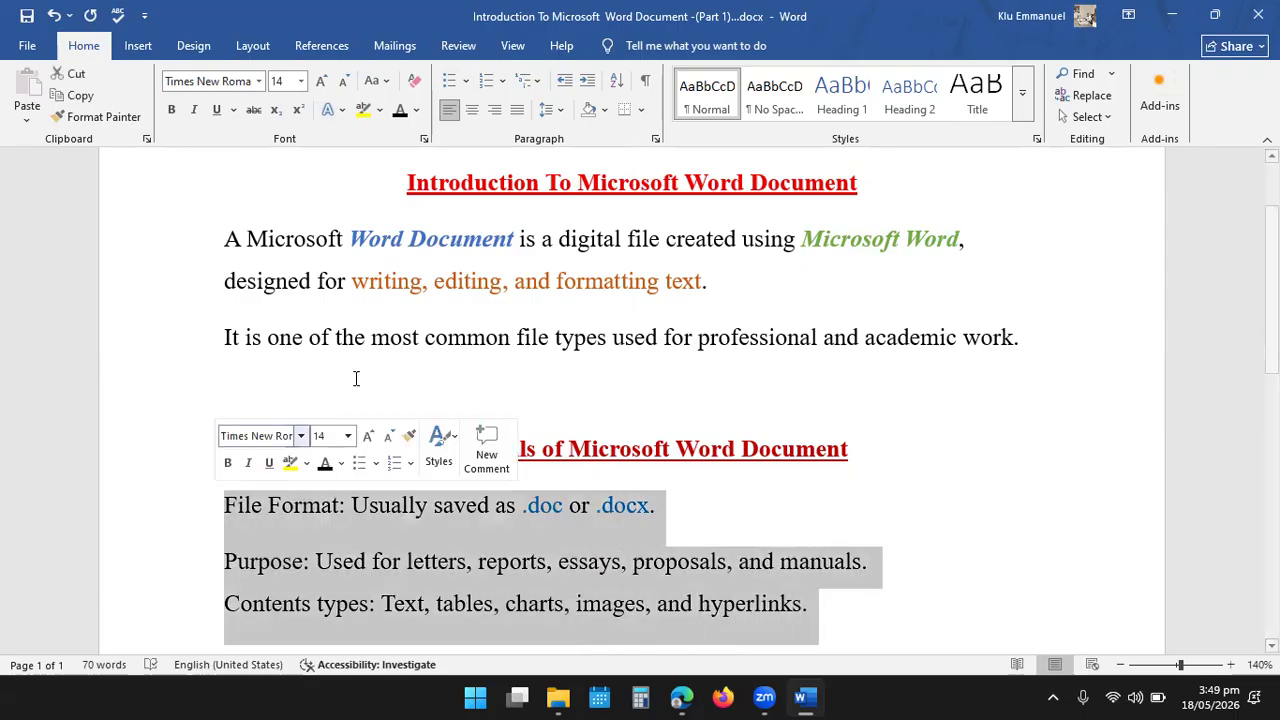
{"action": "left_click", "coordinate": [462, 88]}
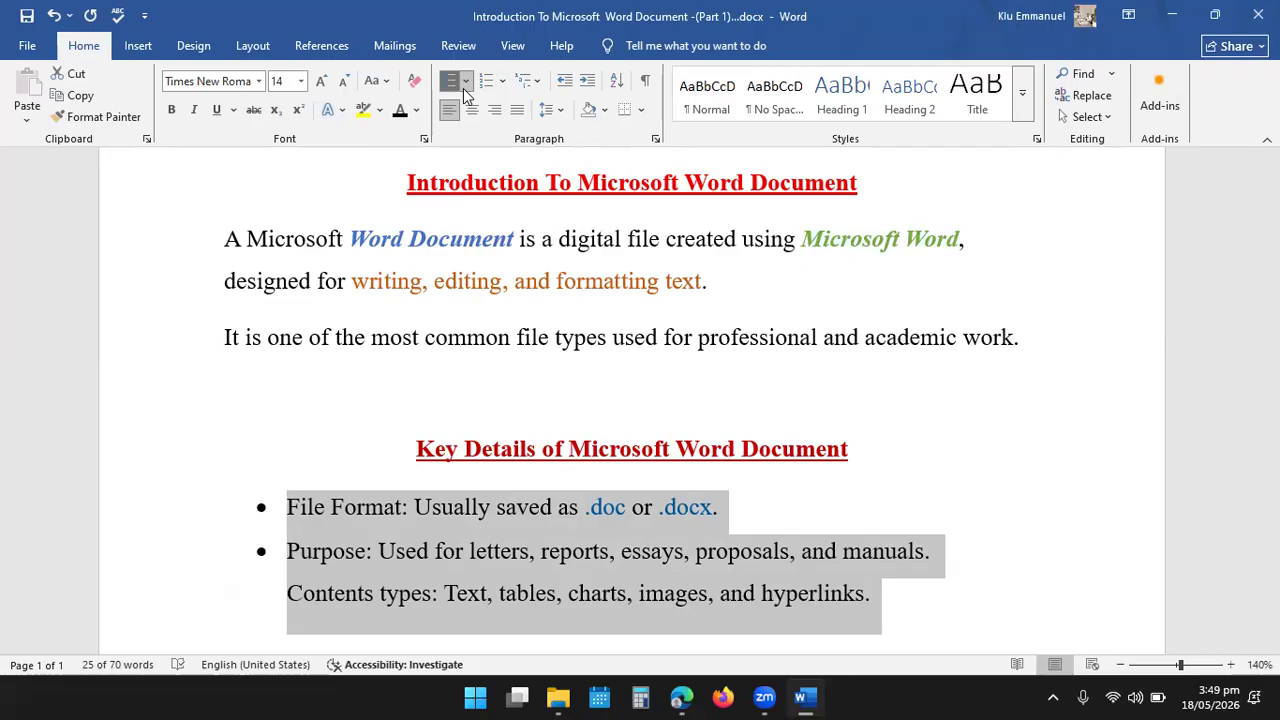
{"action": "left_click", "coordinate": [463, 90]}
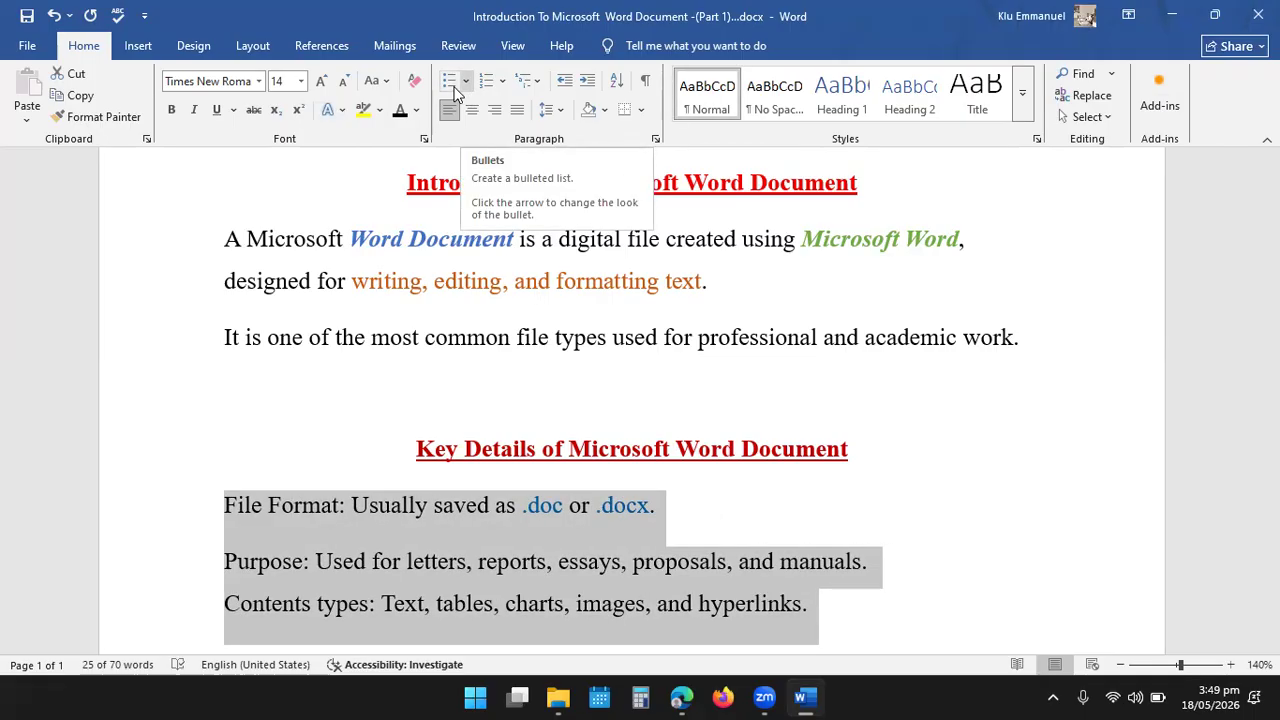
{"action": "left_click", "coordinate": [465, 82]}
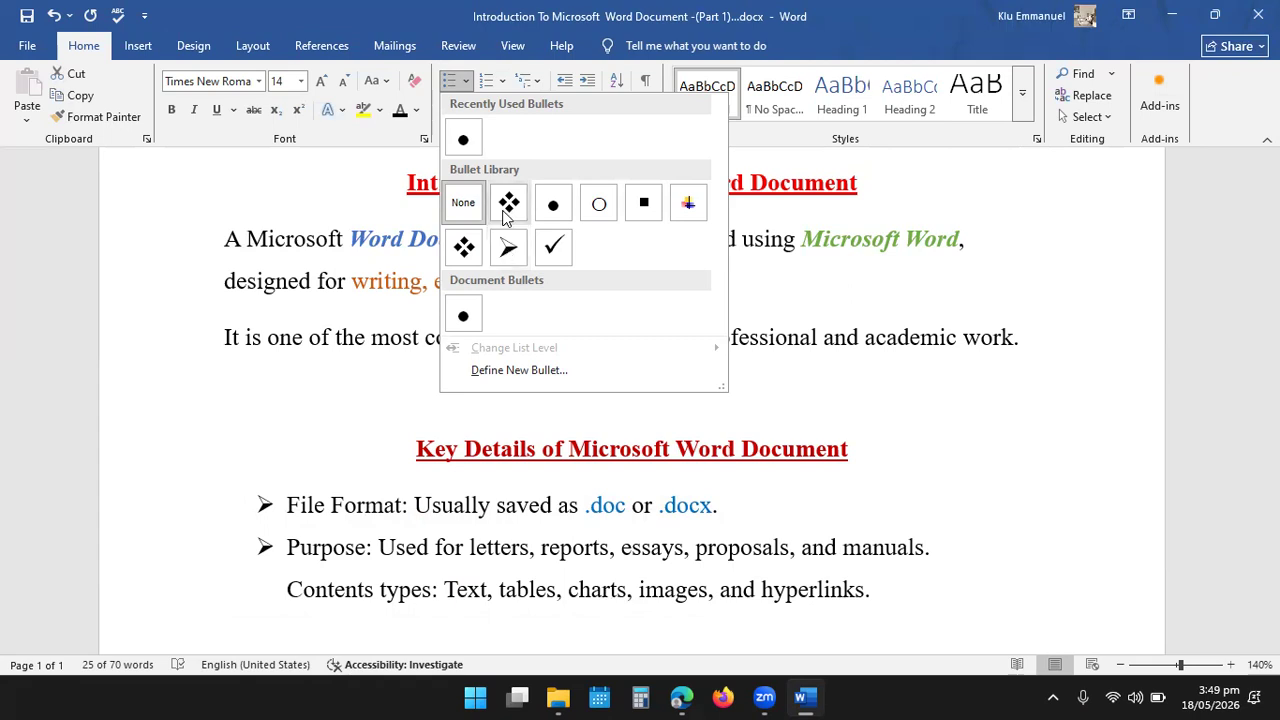
{"action": "left_click", "coordinate": [508, 250]}
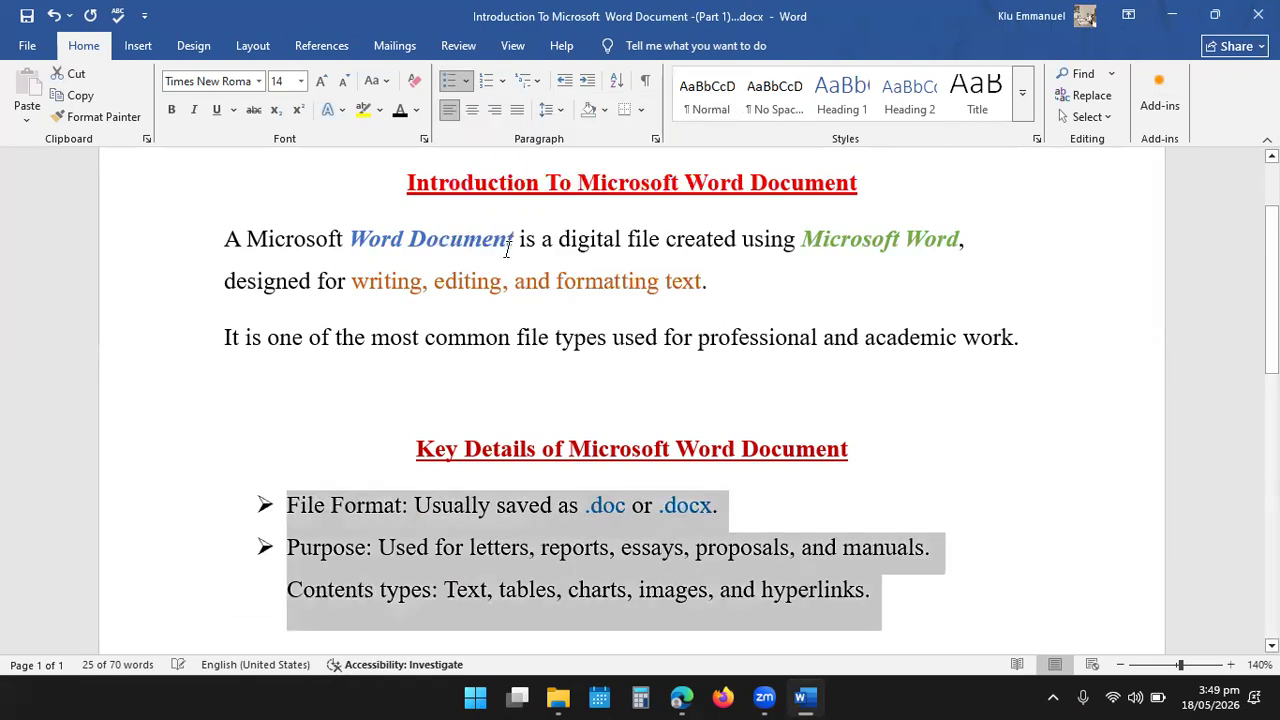
{"action": "left_click", "coordinate": [1035, 342]}
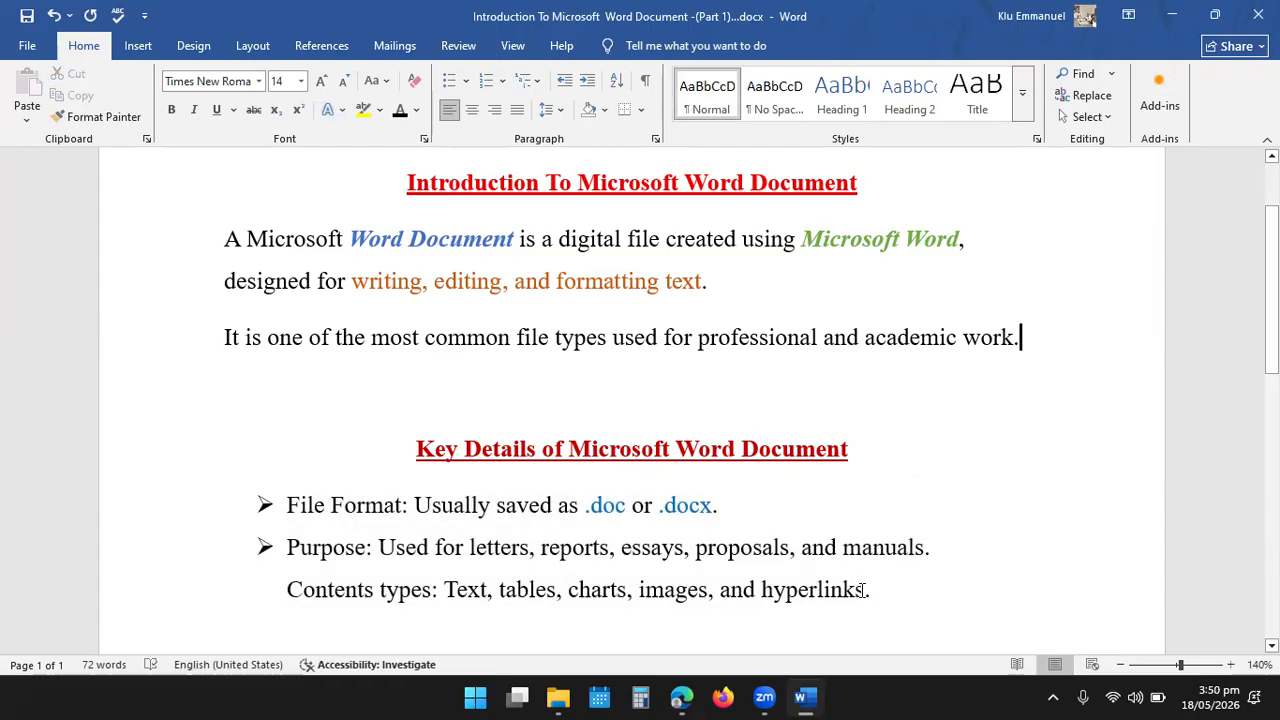
- Replace the line break before "Contents types:" with a new paragraph so the line gets its own bullet
{"action": "left_click", "coordinate": [884, 590]}
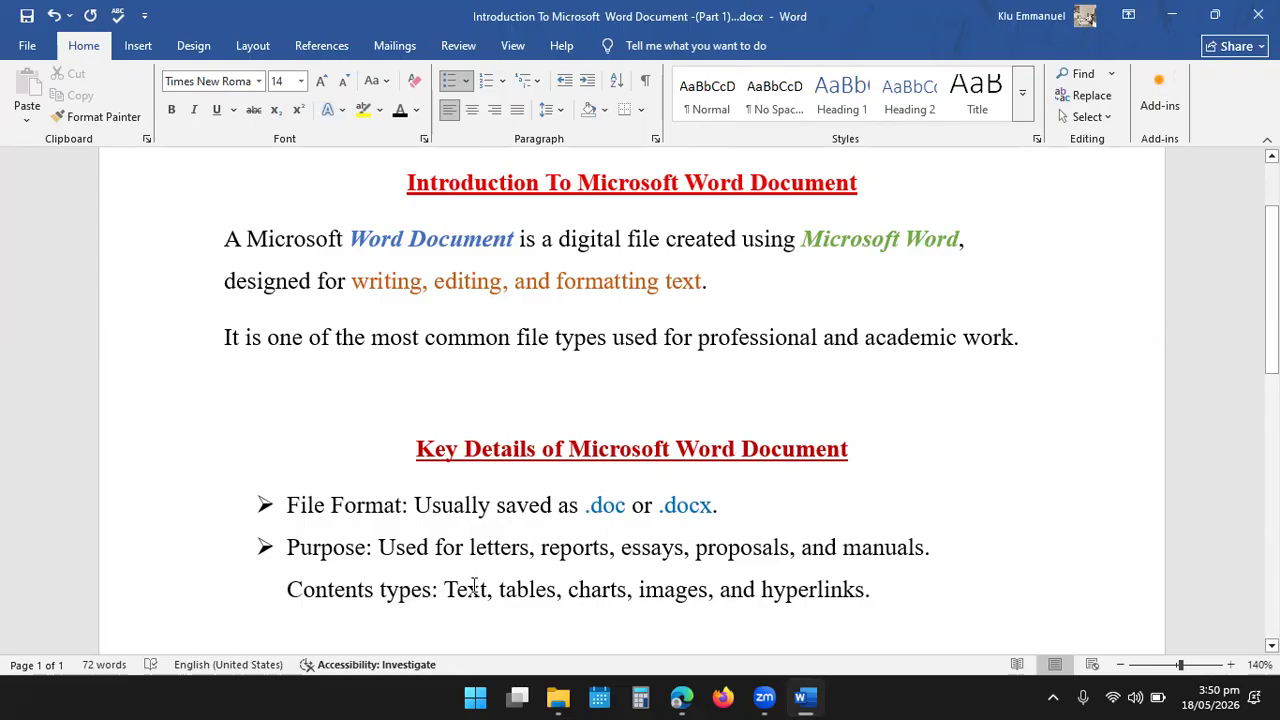
{"action": "left_click", "coordinate": [288, 589]}
{"action": "key", "text": "BackSpace"}
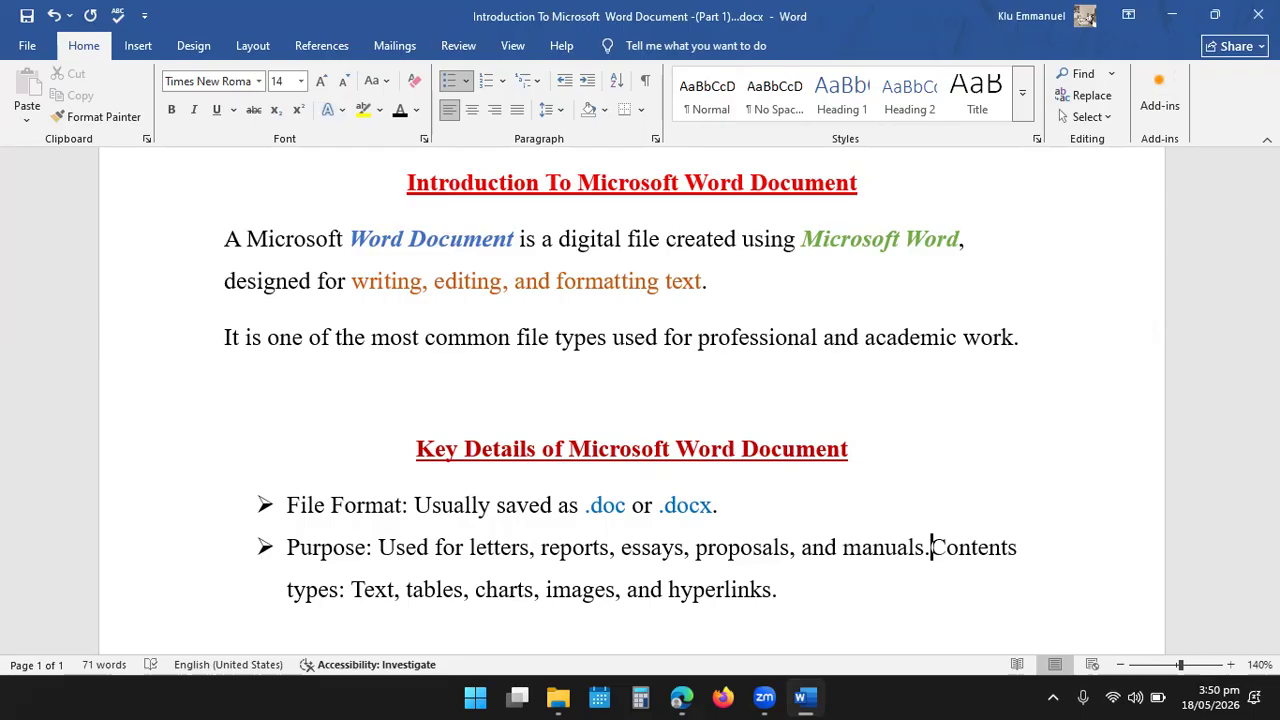
{"action": "key", "text": "Return"}
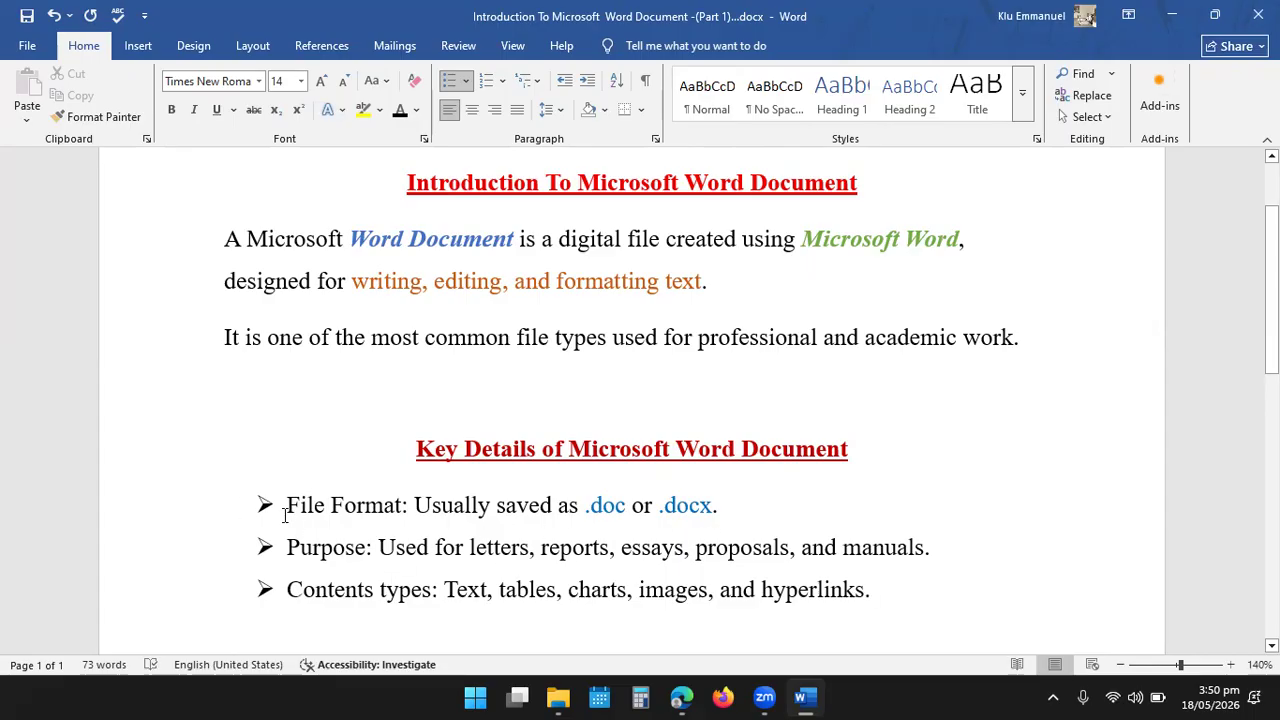
- Color the arrow bullets of the key details list with Orange, Accent 2
{"action": "left_click", "coordinate": [265, 502]}
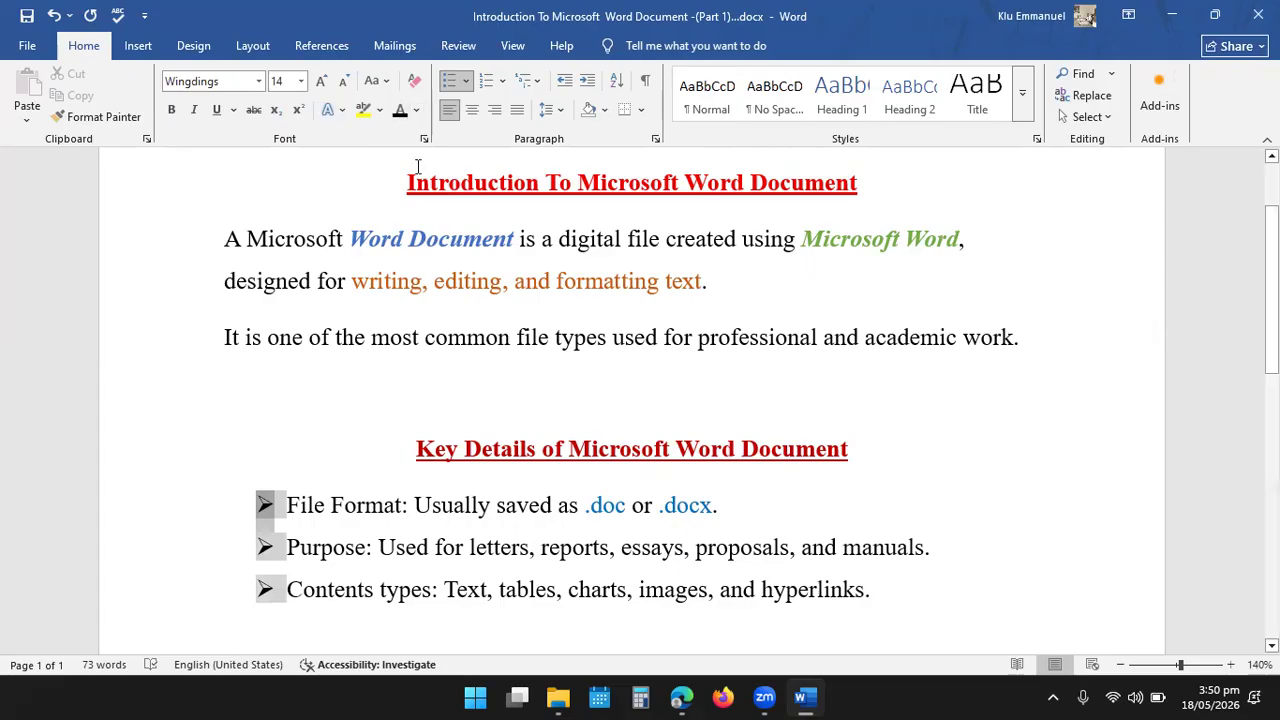
{"action": "left_click", "coordinate": [417, 113]}
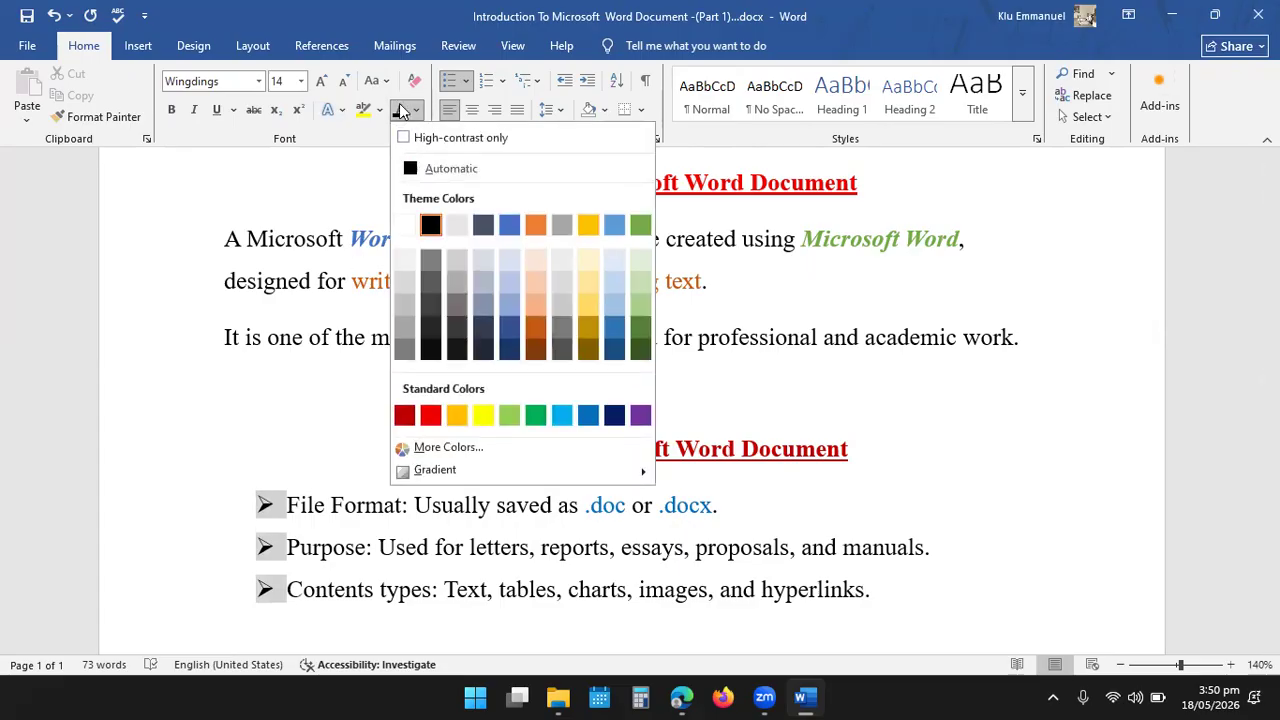
{"action": "left_click", "coordinate": [537, 227]}
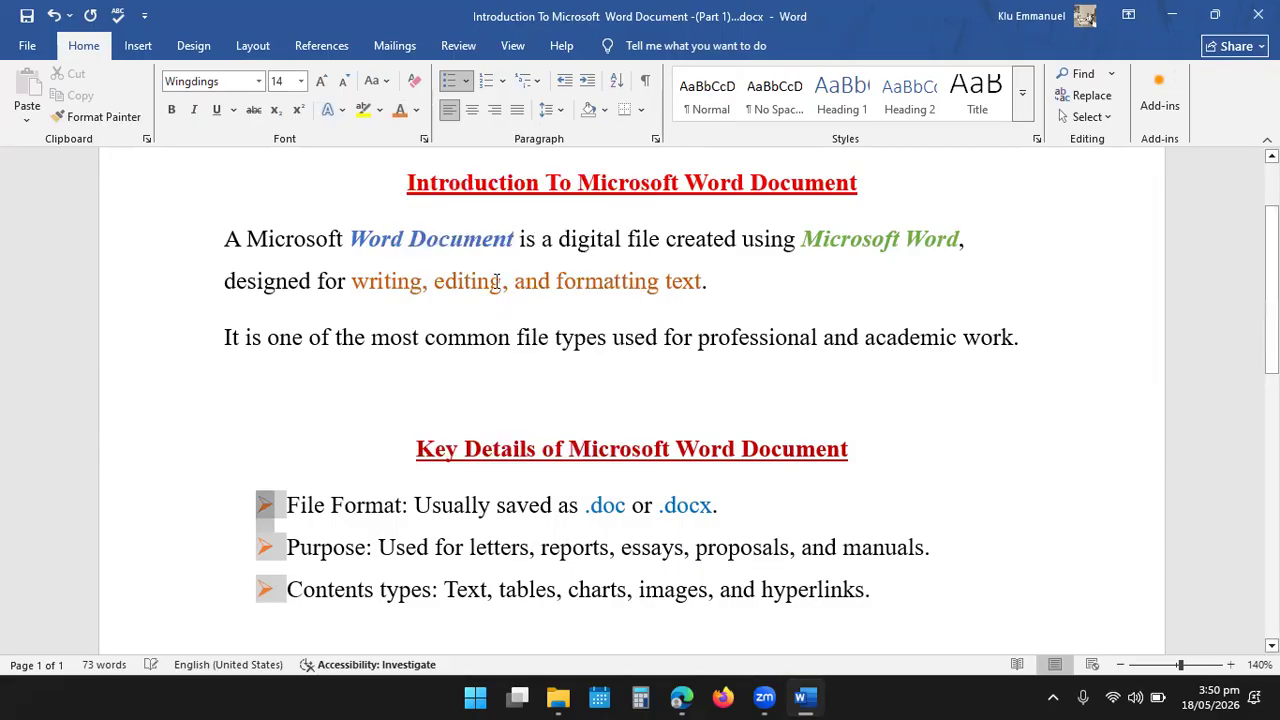
{"action": "left_click", "coordinate": [406, 516]}
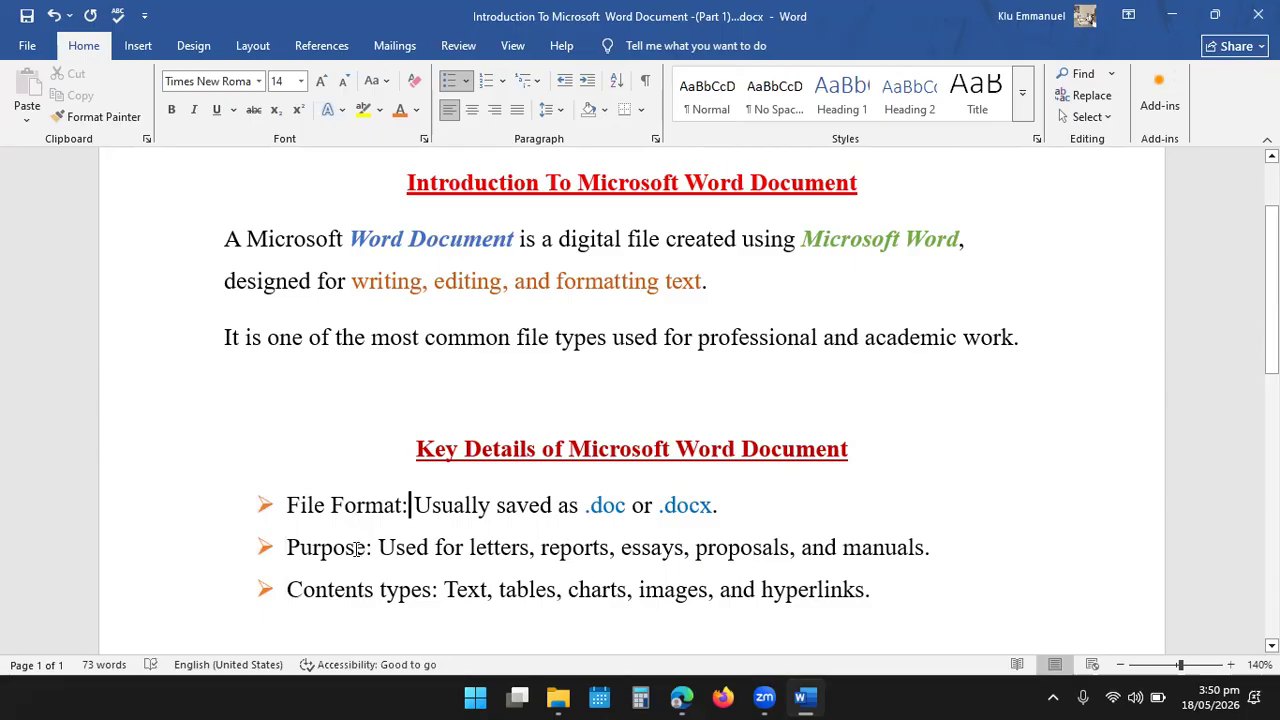
- Color all the arrow bullets of the key details list purple
{"action": "left_click", "coordinate": [264, 503]}
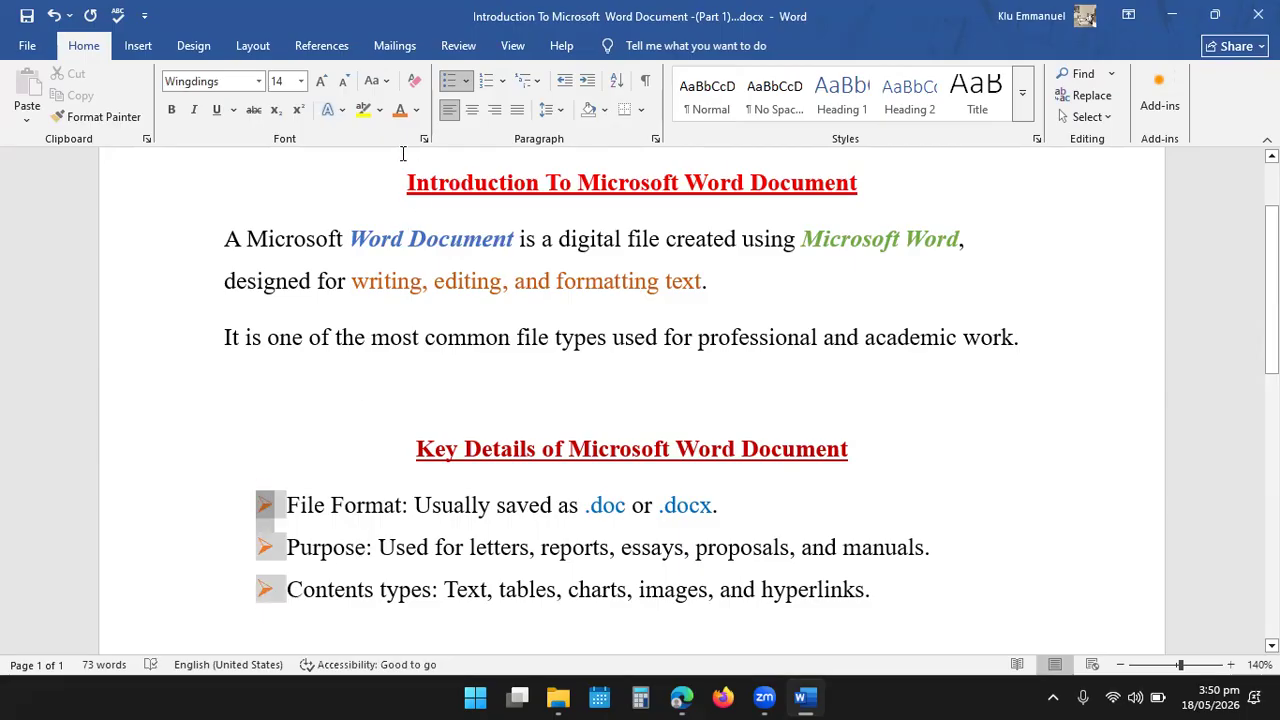
{"action": "left_click", "coordinate": [417, 110]}
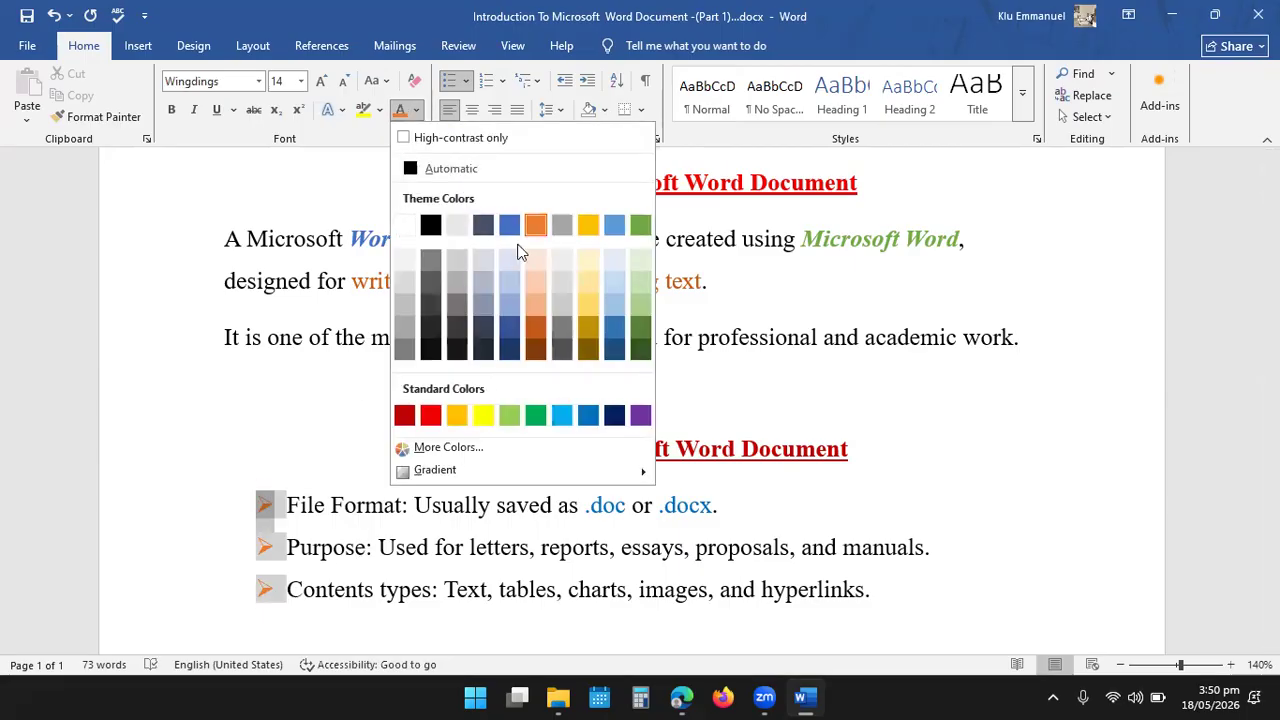
{"action": "left_click", "coordinate": [641, 414]}
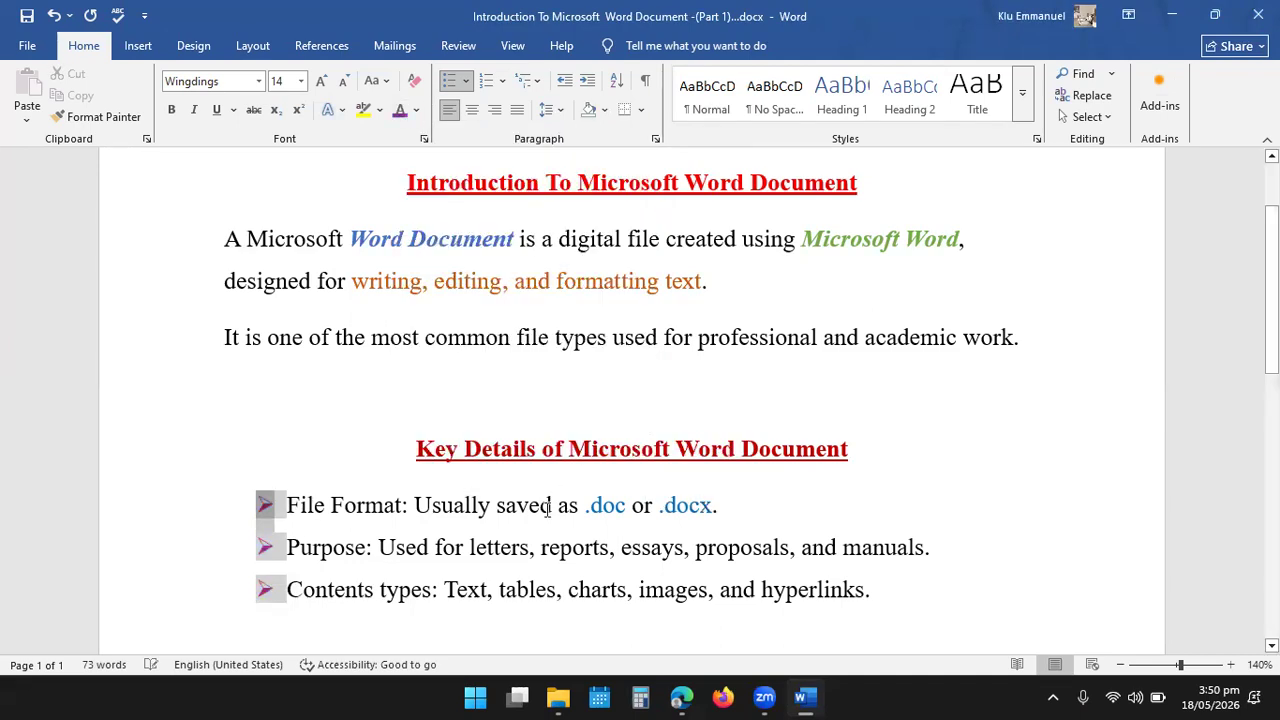
{"action": "left_click", "coordinate": [522, 546]}
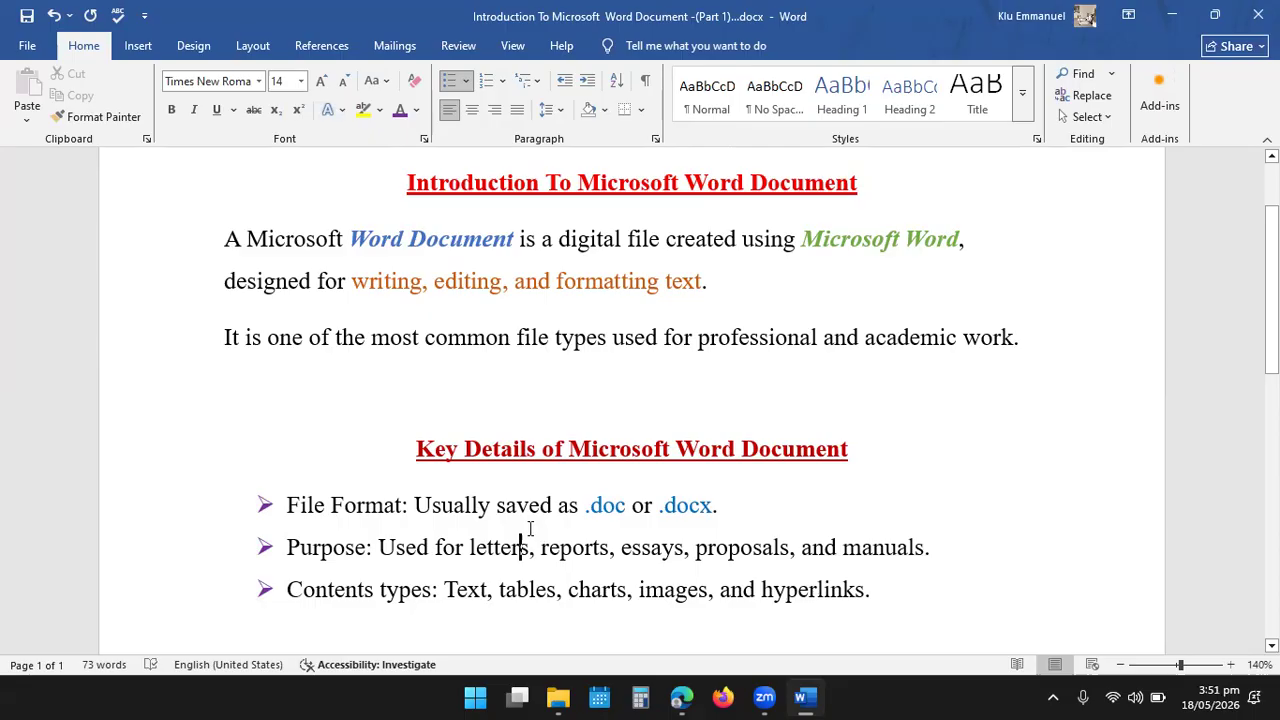
- Color the label "File Format:" in the first bullet green and make it bold
{"action": "left_click_drag", "start_coordinate": [409, 505], "coordinate": [287, 505]}
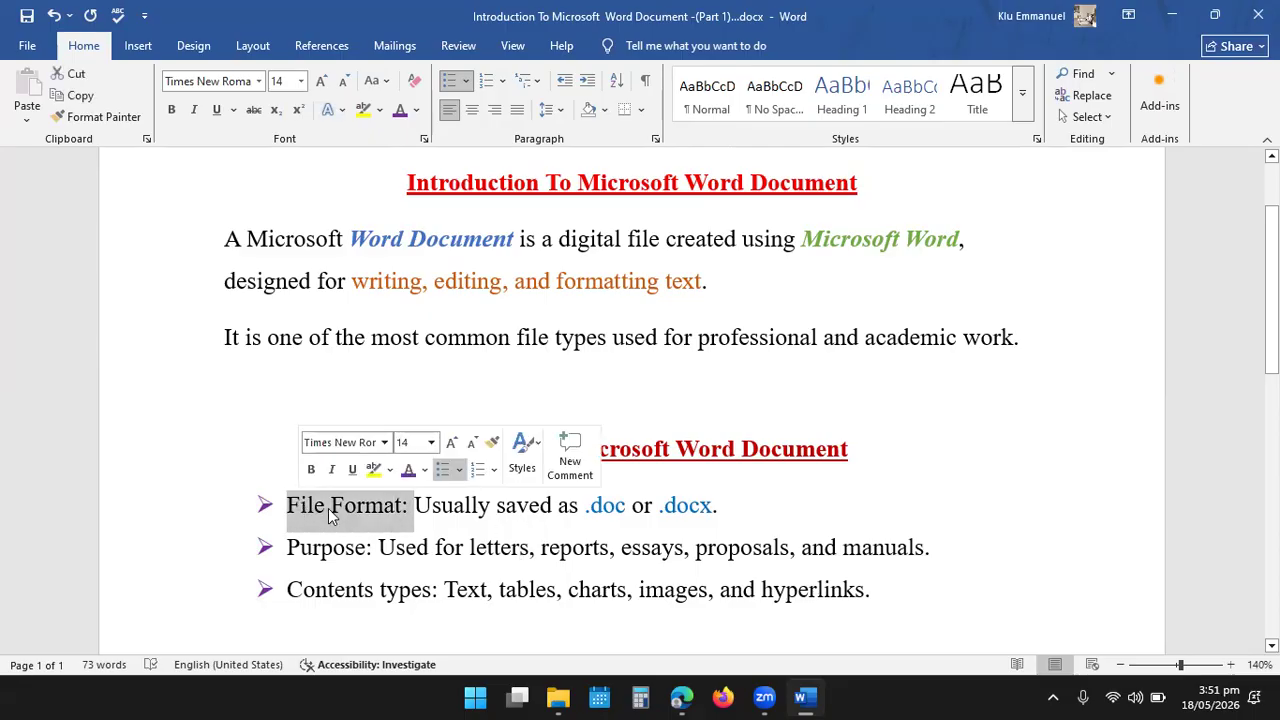
{"action": "left_click", "coordinate": [425, 470]}
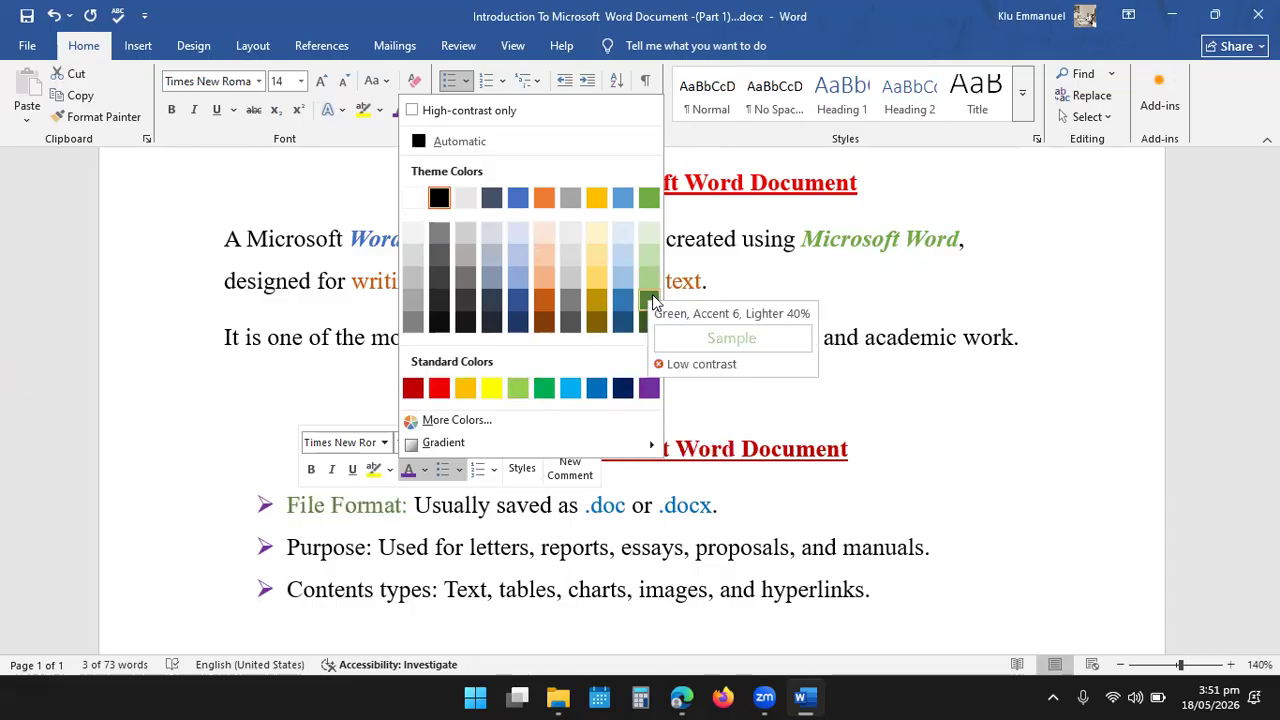
{"action": "left_click", "coordinate": [649, 198]}
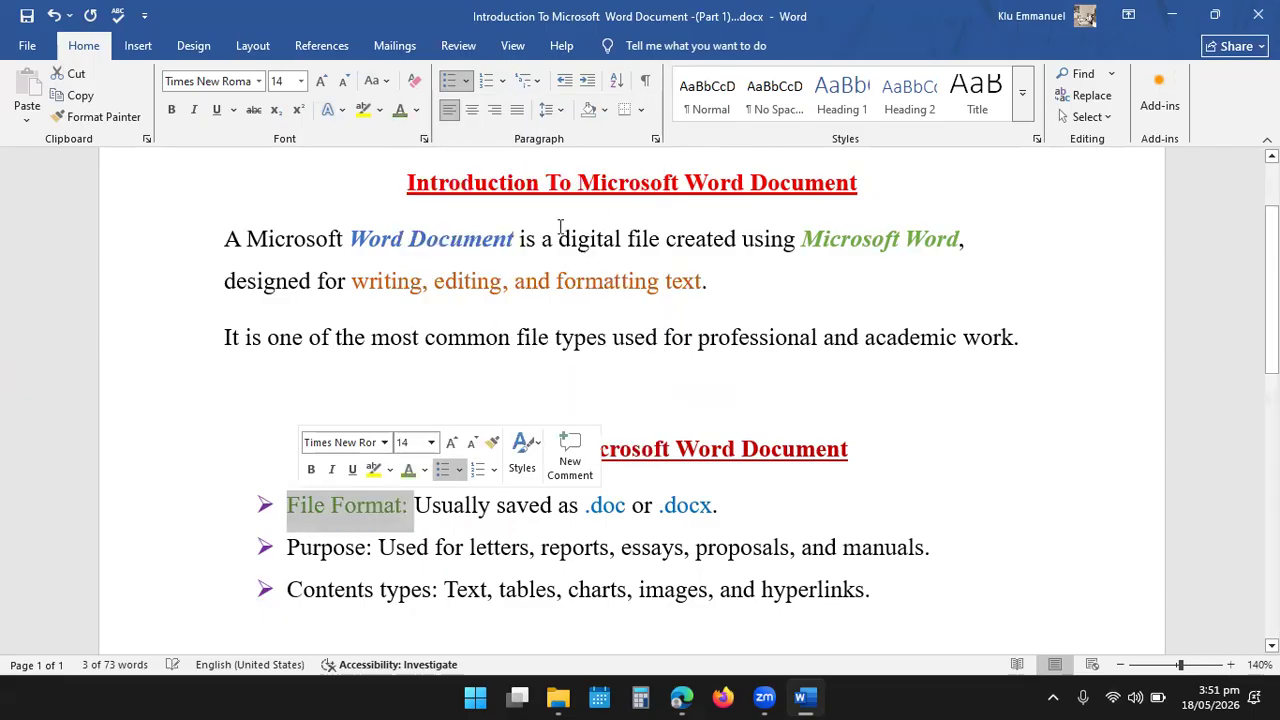
{"action": "left_click", "coordinate": [311, 470]}
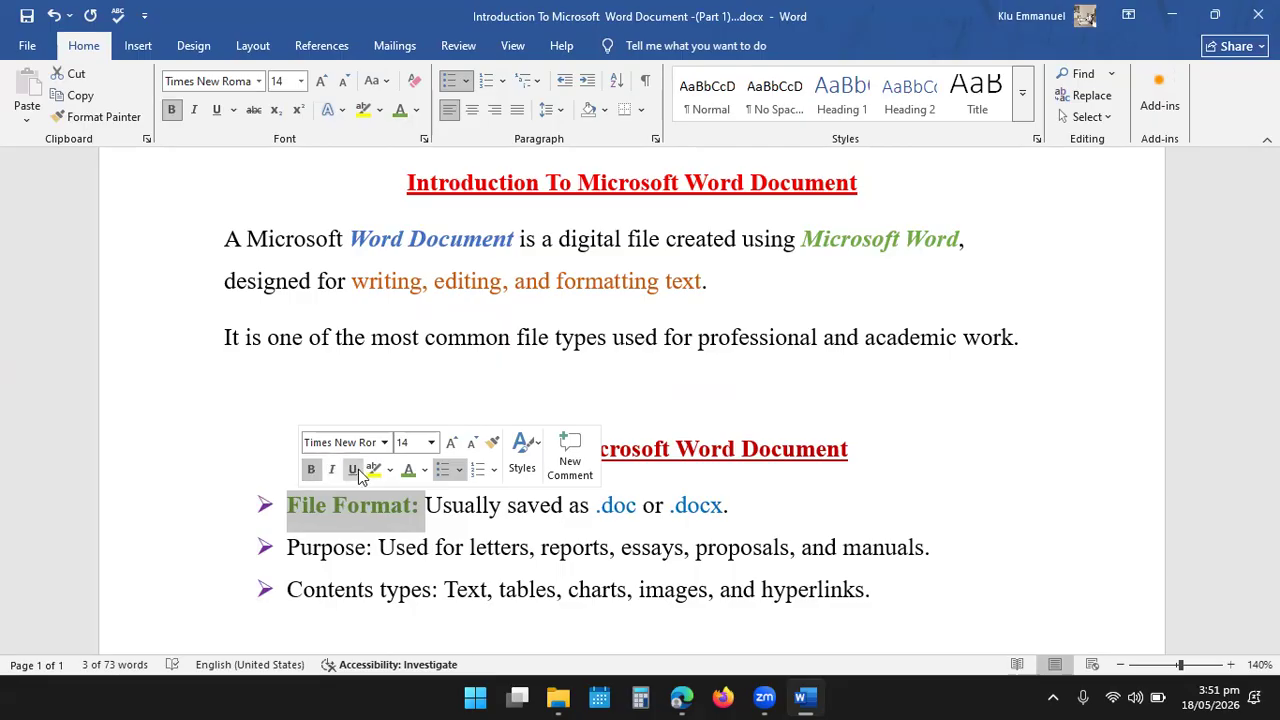
- Apply a dotted underline to the label "File Format:" in the first bullet
{"action": "left_click", "coordinate": [233, 110]}
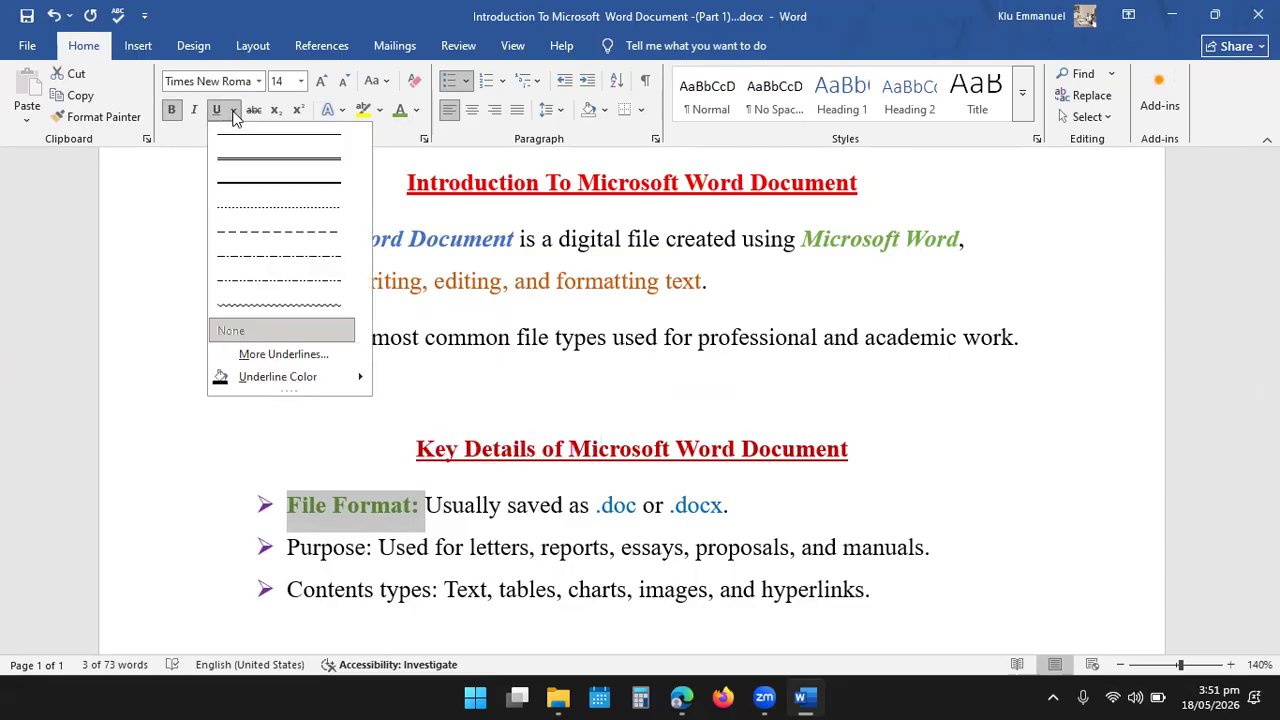
{"action": "left_click", "coordinate": [267, 210]}
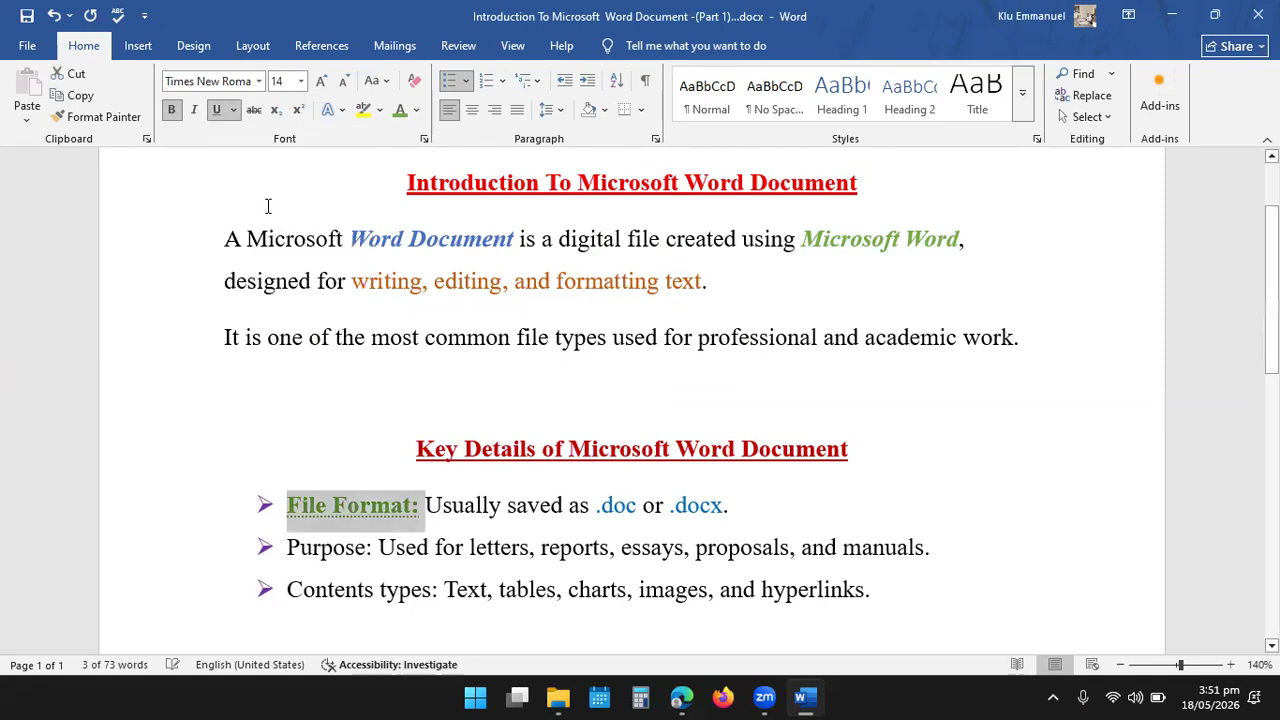
{"action": "left_click", "coordinate": [889, 495]}
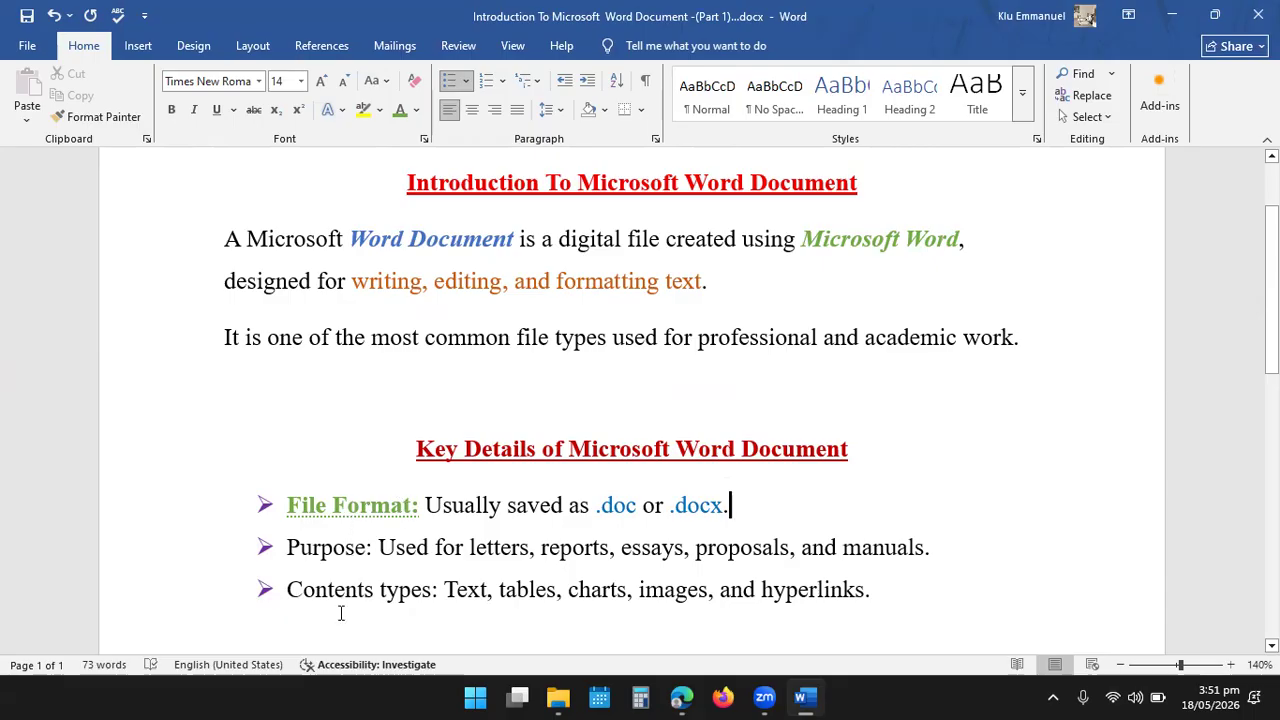
- Copy the formatting of the label "File Format:" onto the label "Purpose:" with Format Painter, and undo the change
{"action": "left_click_drag", "start_coordinate": [424, 507], "coordinate": [280, 505]}
{"action": "left_click", "coordinate": [302, 507]}
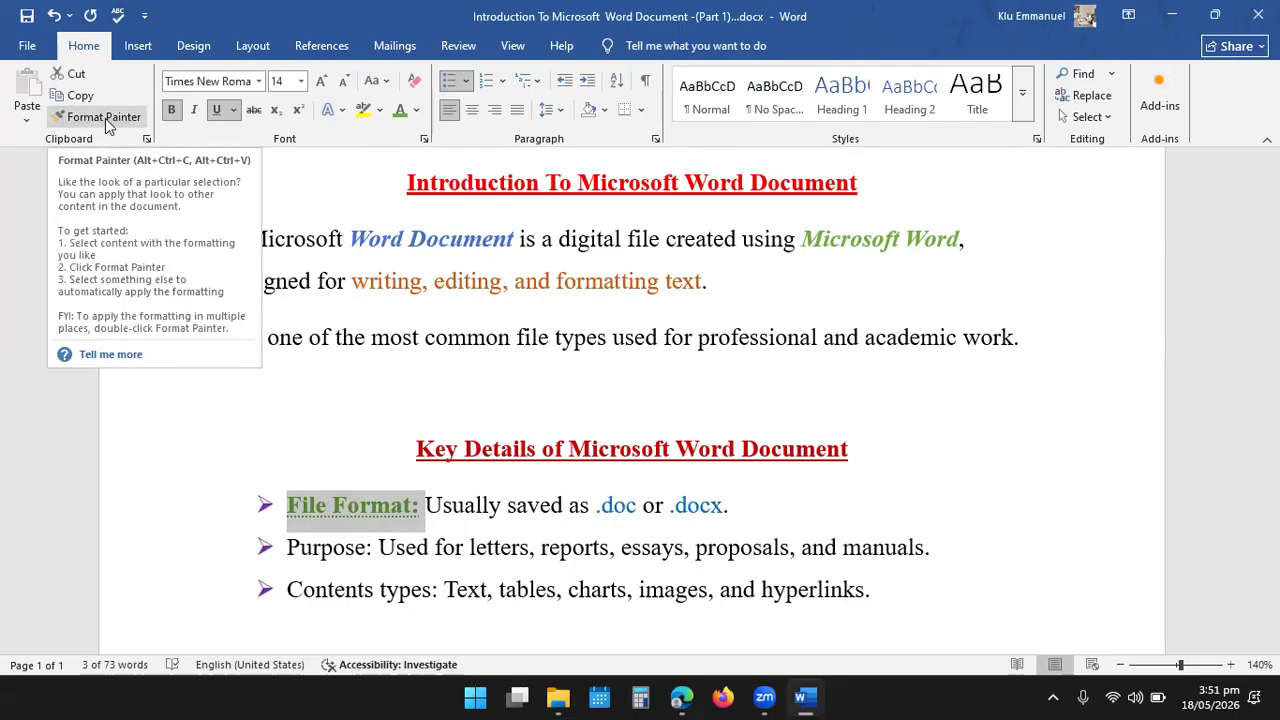
{"action": "left_click", "coordinate": [105, 118]}
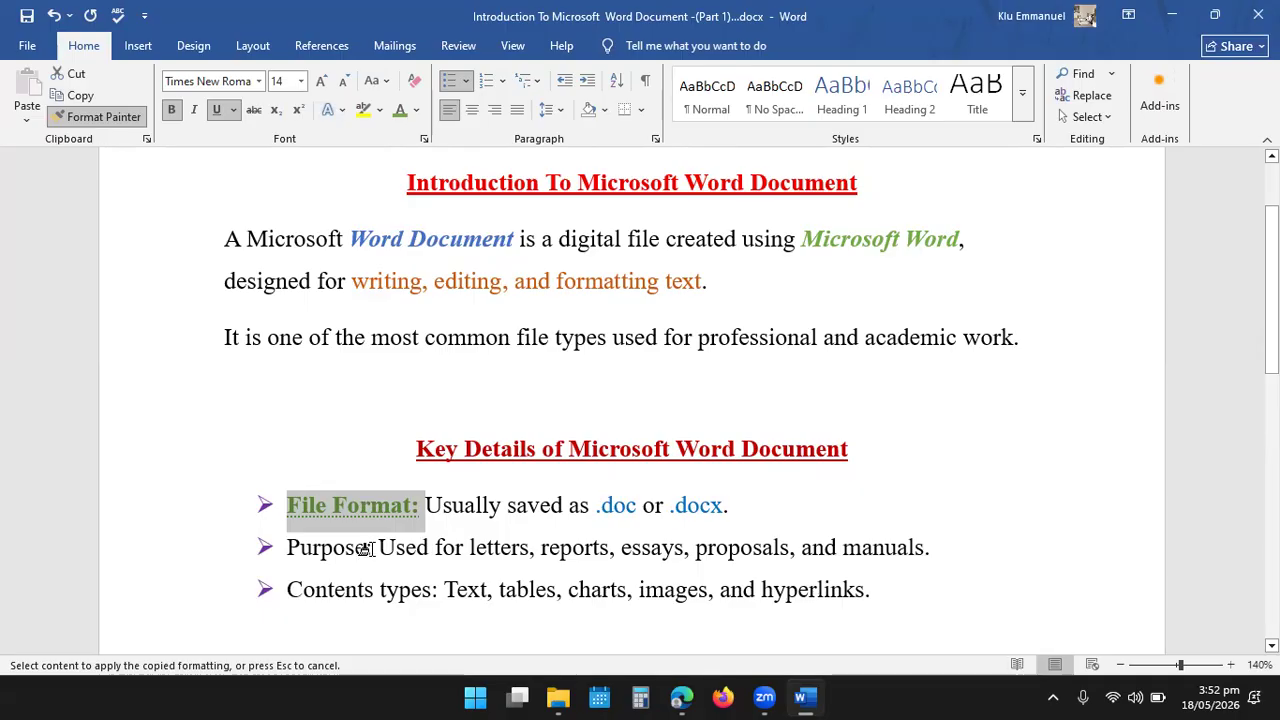
{"action": "left_click_drag", "start_coordinate": [346, 547], "coordinate": [322, 551]}
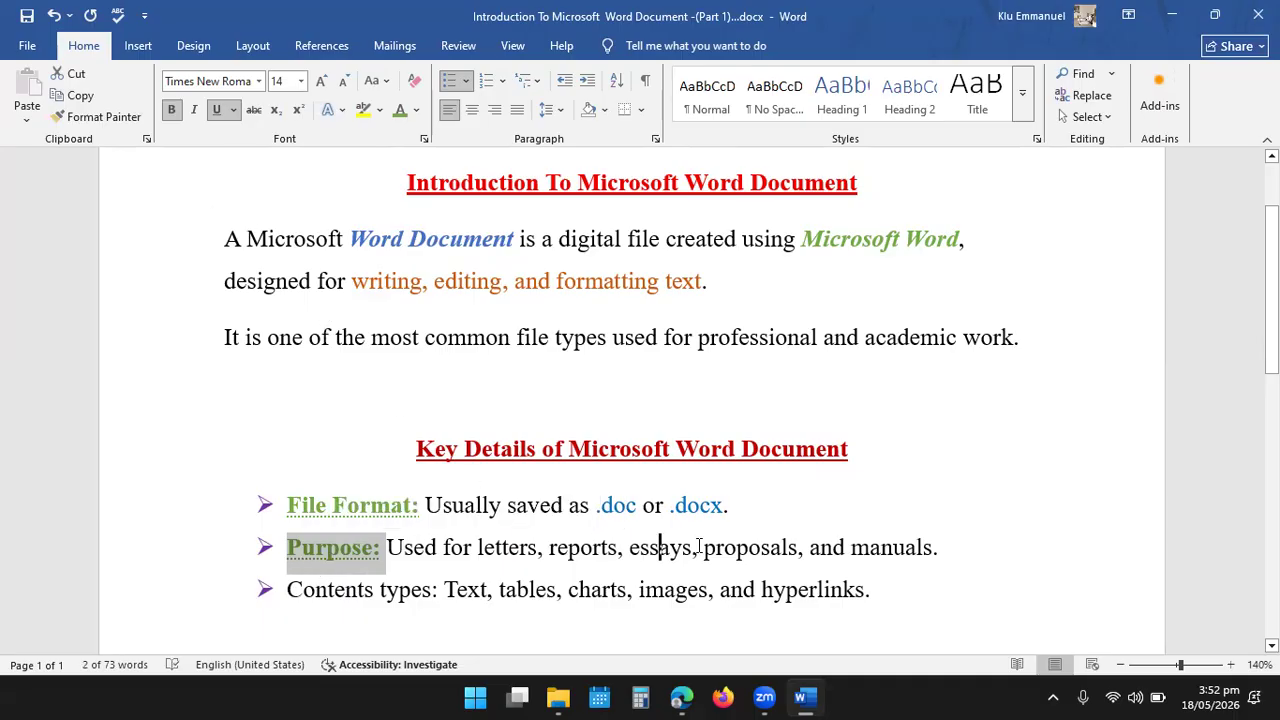
{"action": "left_click", "coordinate": [663, 547]}
{"action": "left_click", "coordinate": [762, 547]}
{"action": "left_click", "coordinate": [688, 590]}
{"action": "left_click", "coordinate": [531, 603]}
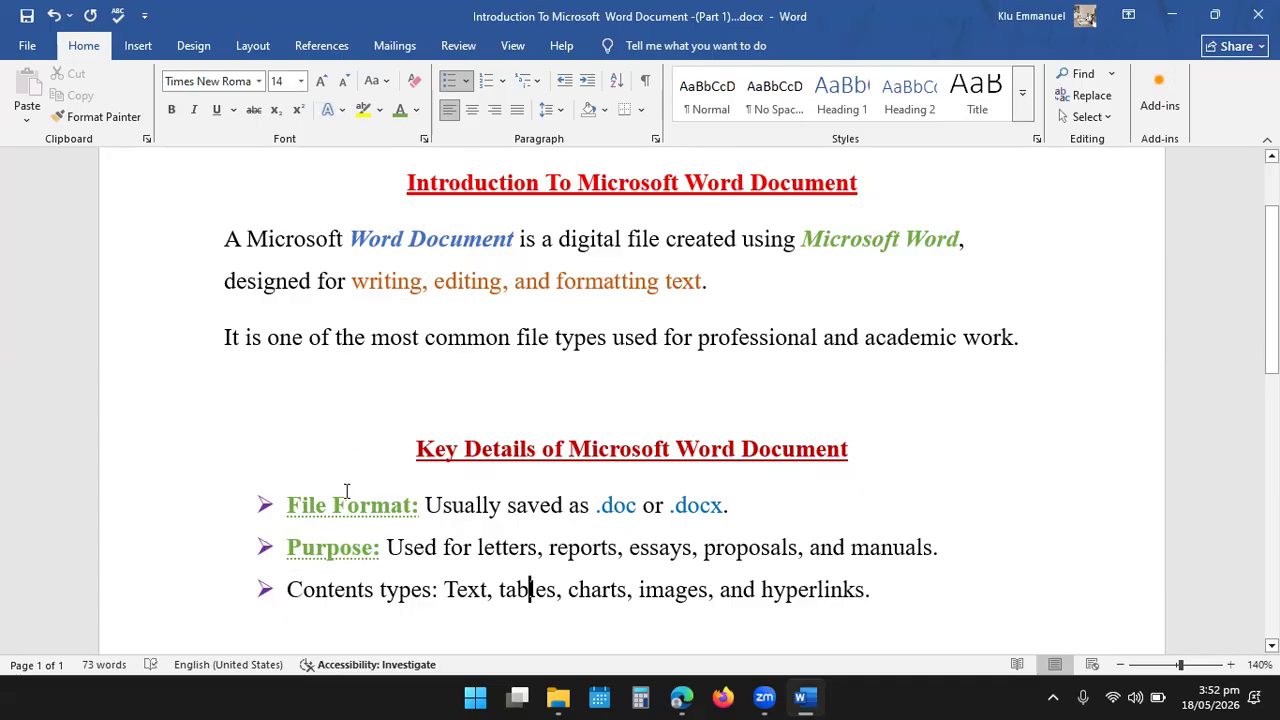
{"action": "key", "text": "ctrl+z"}
{"action": "left_click", "coordinate": [446, 553]}
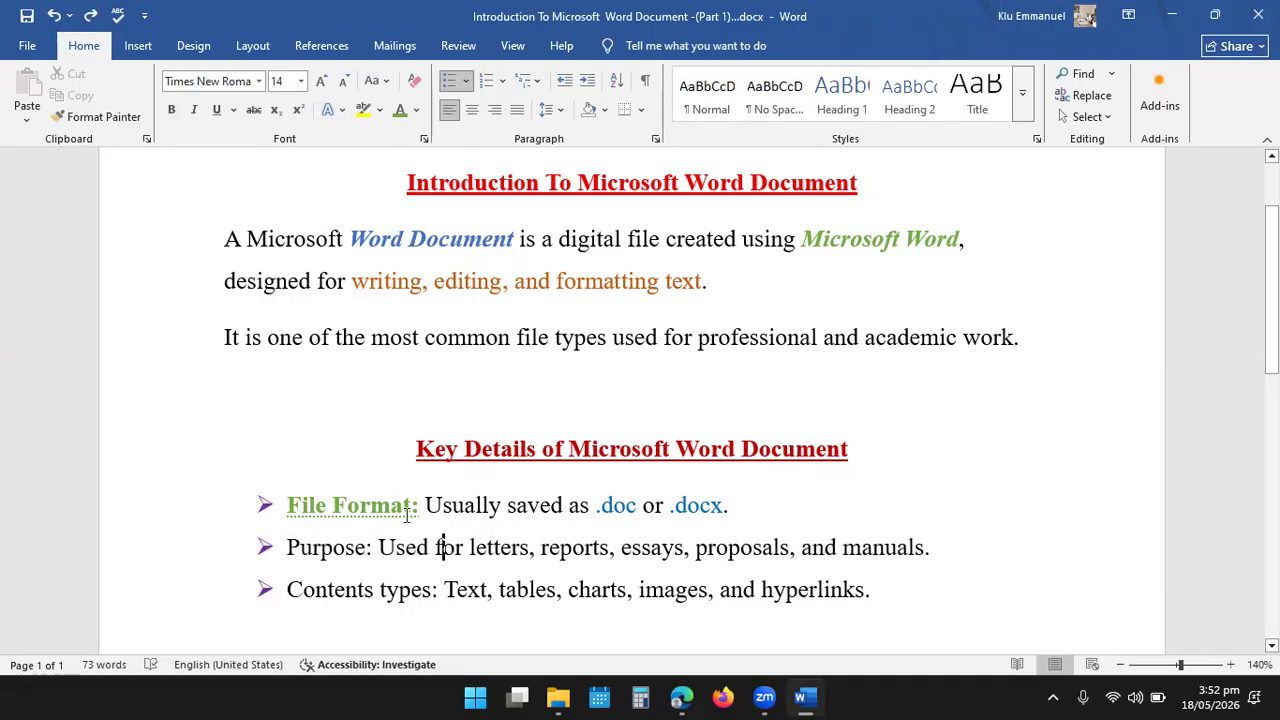
- Copy the formatting of the label "File Format:" onto both labels "Purpose:" and "Contents types:" with a locked Format Painter, and turn it off
{"action": "mouse_move", "coordinate": [424, 509]}
{"action": "left_mouse_down"}
{"action": "mouse_move", "coordinate": [334, 505]}
{"action": "mouse_move", "coordinate": [292, 440]}
{"action": "mouse_move", "coordinate": [292, 500]}
{"action": "left_mouse_up"}
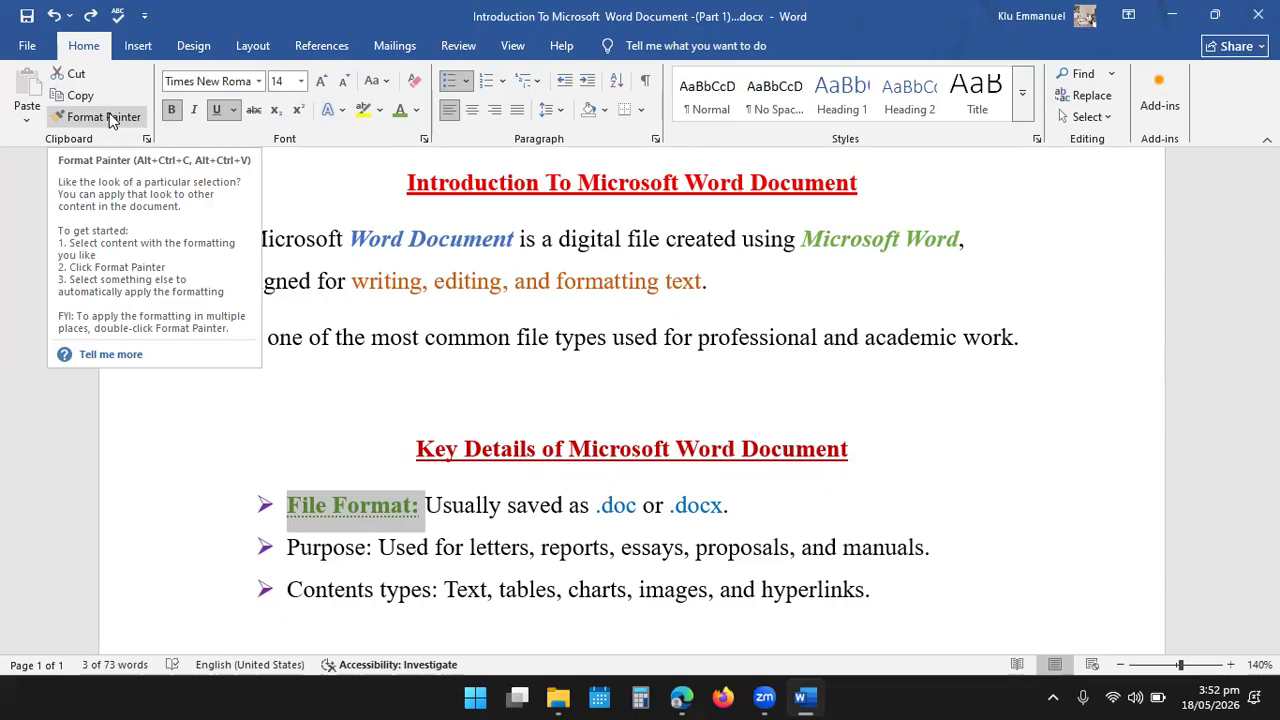
{"action": "left_click", "coordinate": [110, 119]}
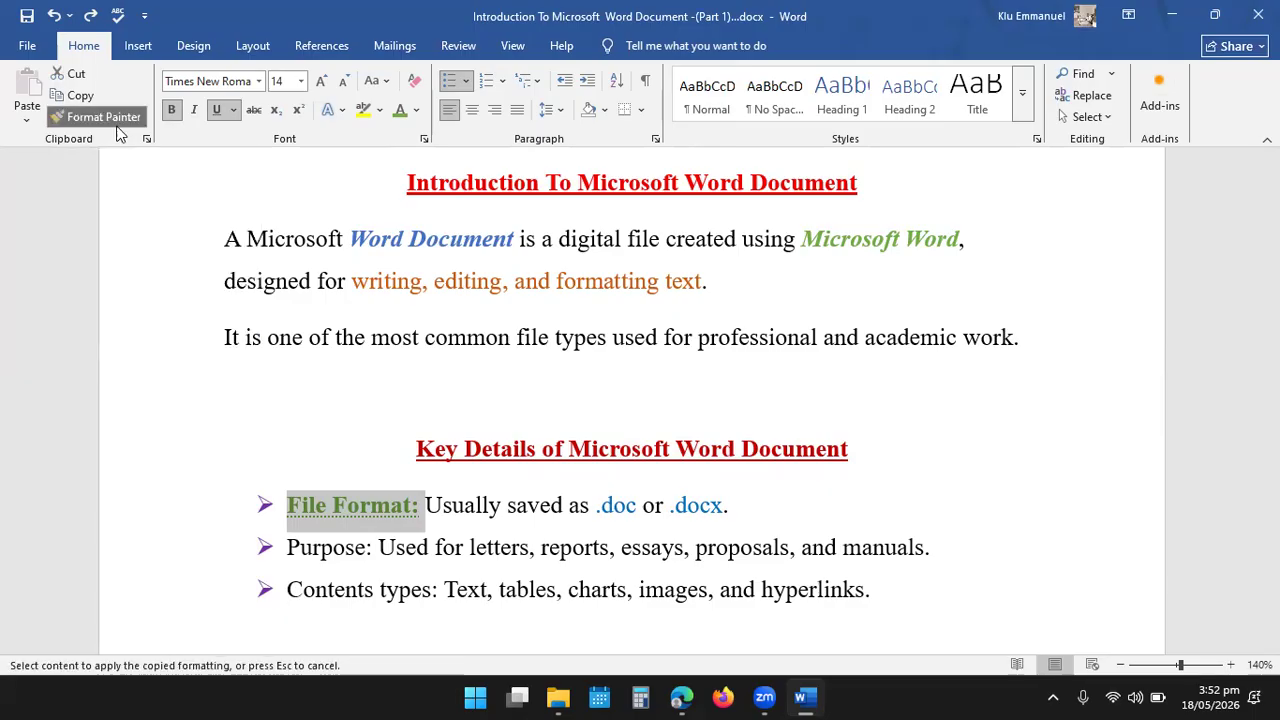
{"action": "mouse_move", "coordinate": [377, 548]}
{"action": "left_mouse_down"}
{"action": "mouse_move", "coordinate": [289, 553]}
{"action": "mouse_move", "coordinate": [293, 565]}
{"action": "left_mouse_up"}
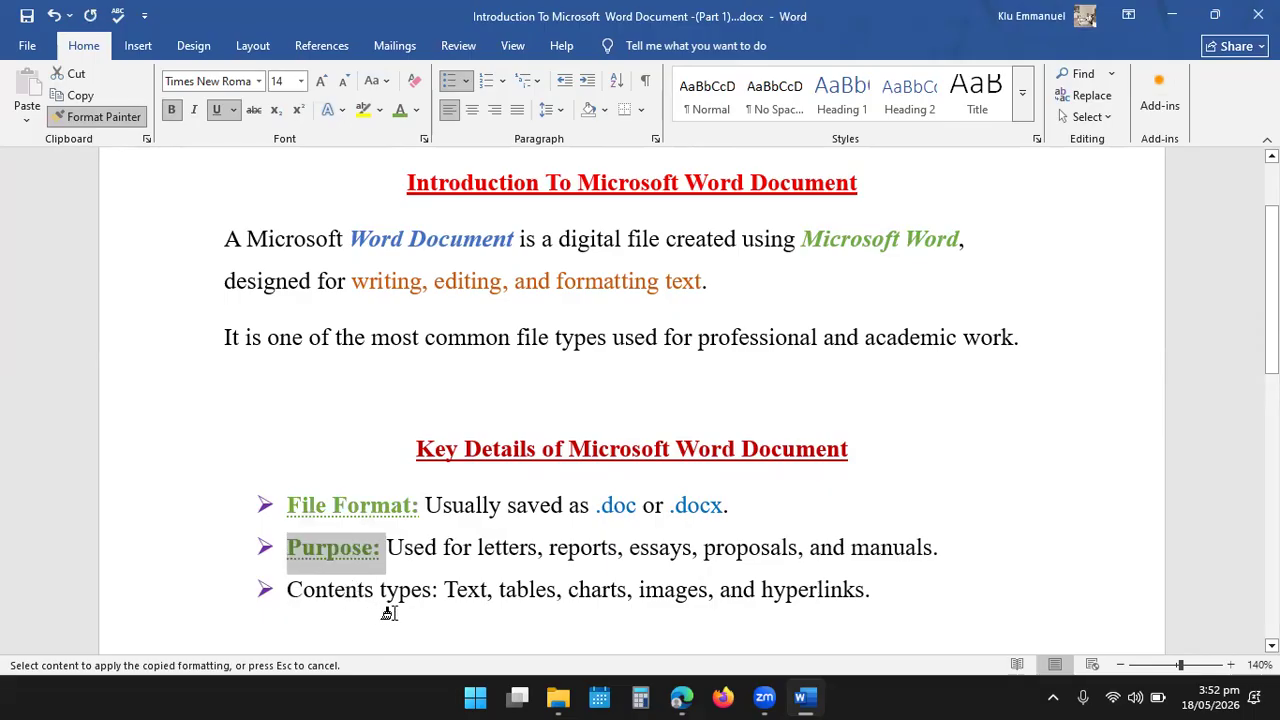
{"action": "mouse_move", "coordinate": [443, 594]}
{"action": "left_mouse_down"}
{"action": "mouse_move", "coordinate": [297, 596]}
{"action": "mouse_move", "coordinate": [316, 601]}
{"action": "left_mouse_up"}
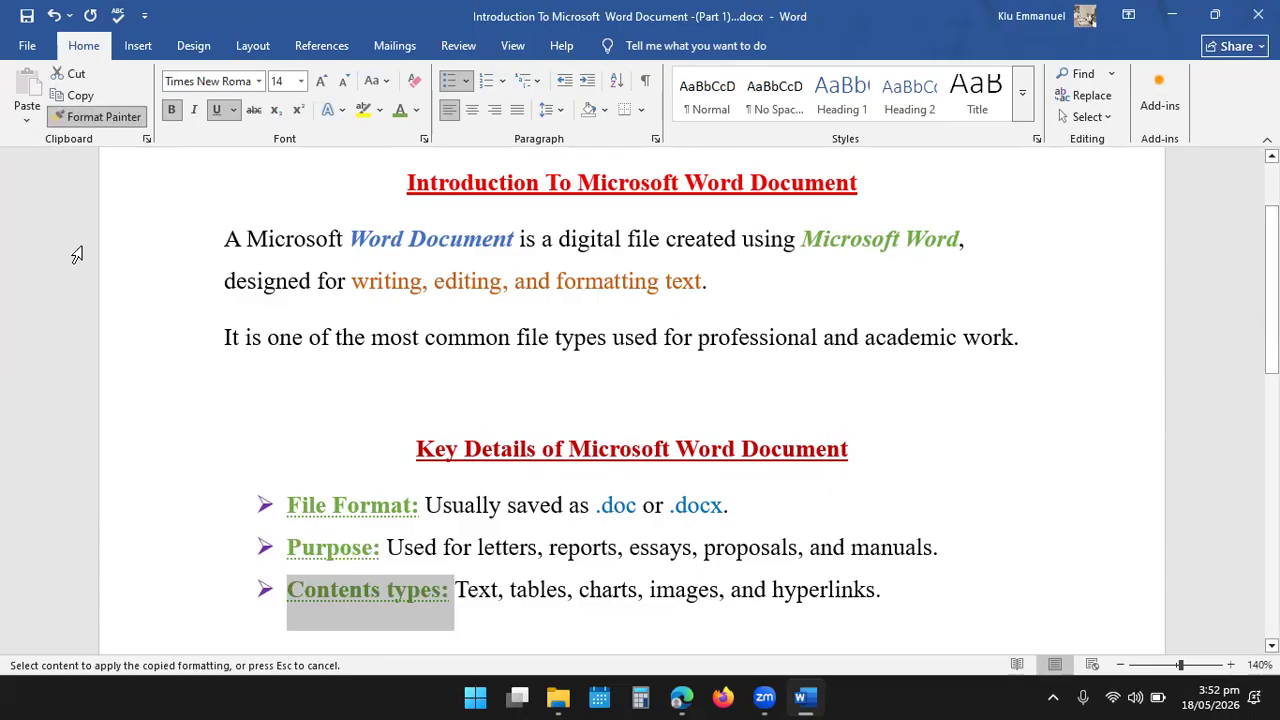
{"action": "left_click", "coordinate": [99, 121]}
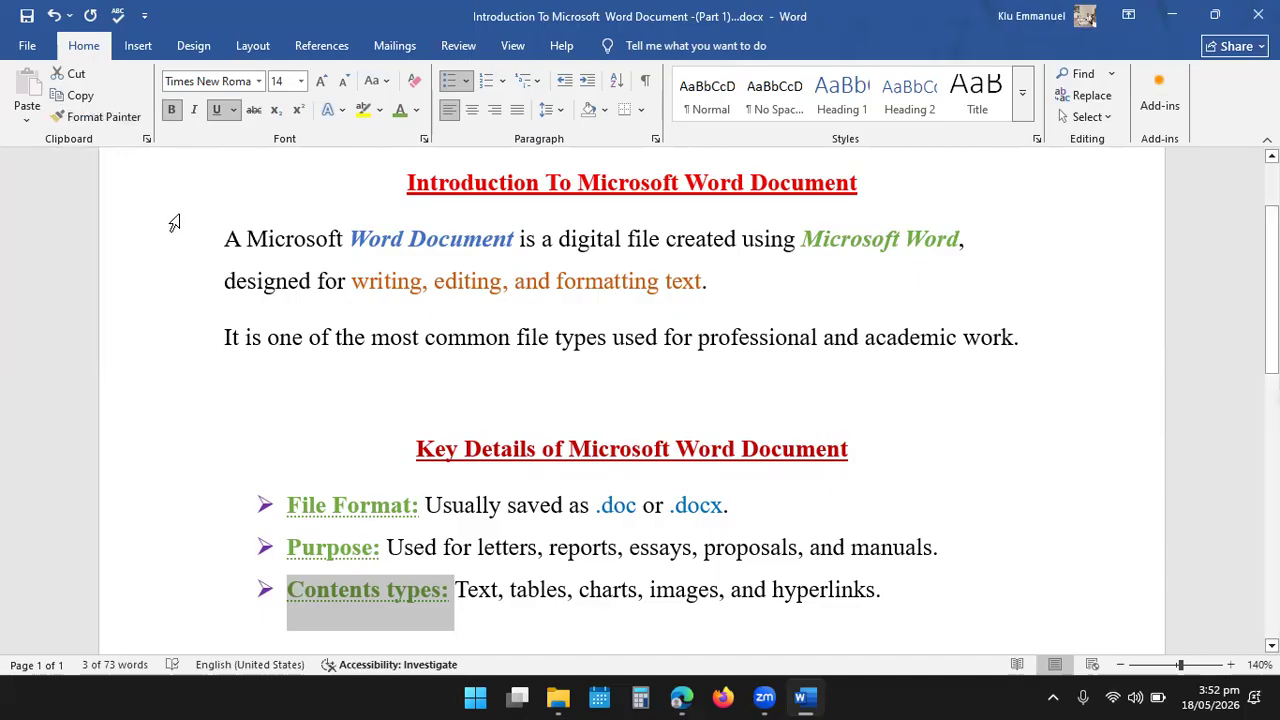
{"action": "left_click", "coordinate": [903, 600]}
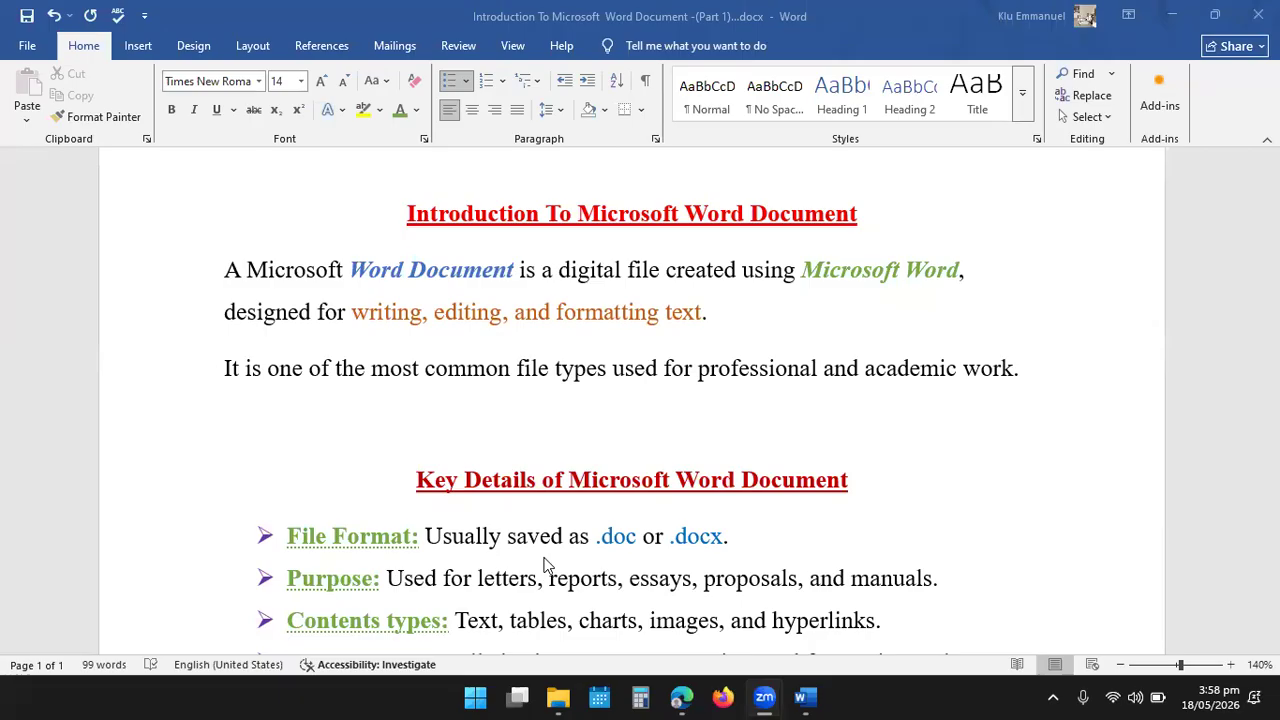
{"action": "scroll", "coordinate": [548, 562], "scroll_direction": "down", "scroll_amount": 1}
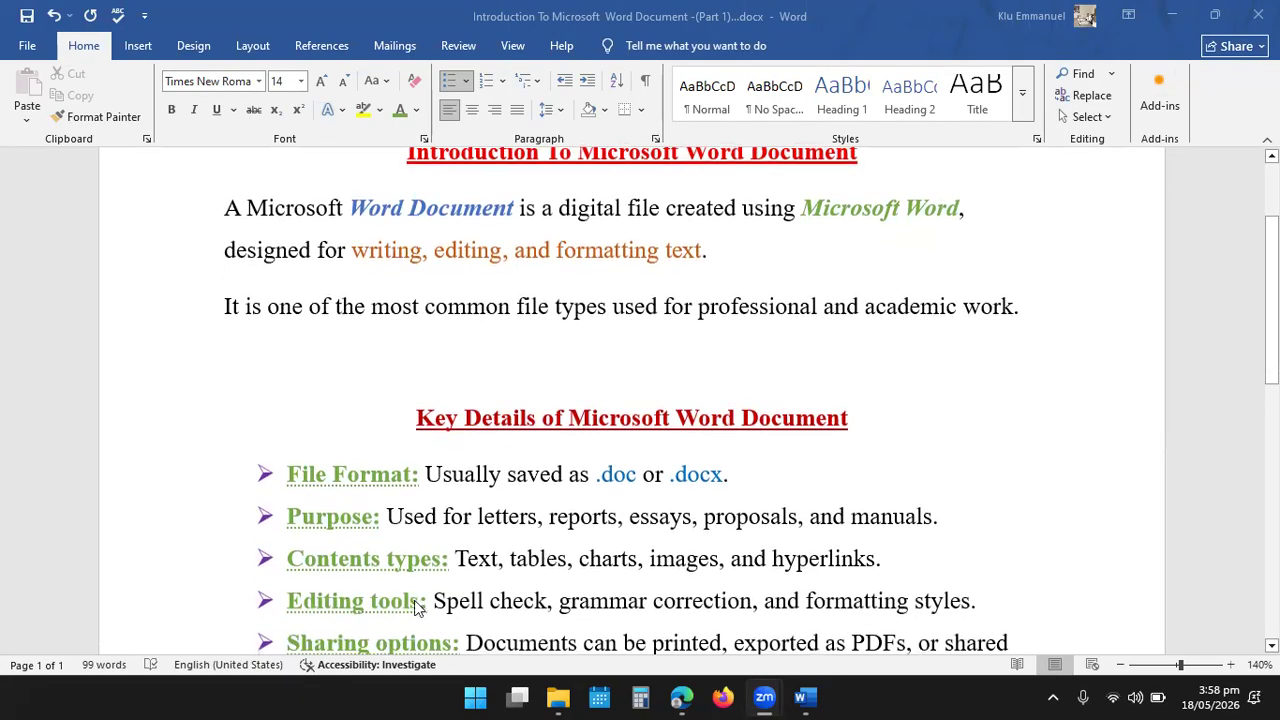
{"action": "scroll", "coordinate": [434, 598], "scroll_direction": "down", "scroll_amount": 1}
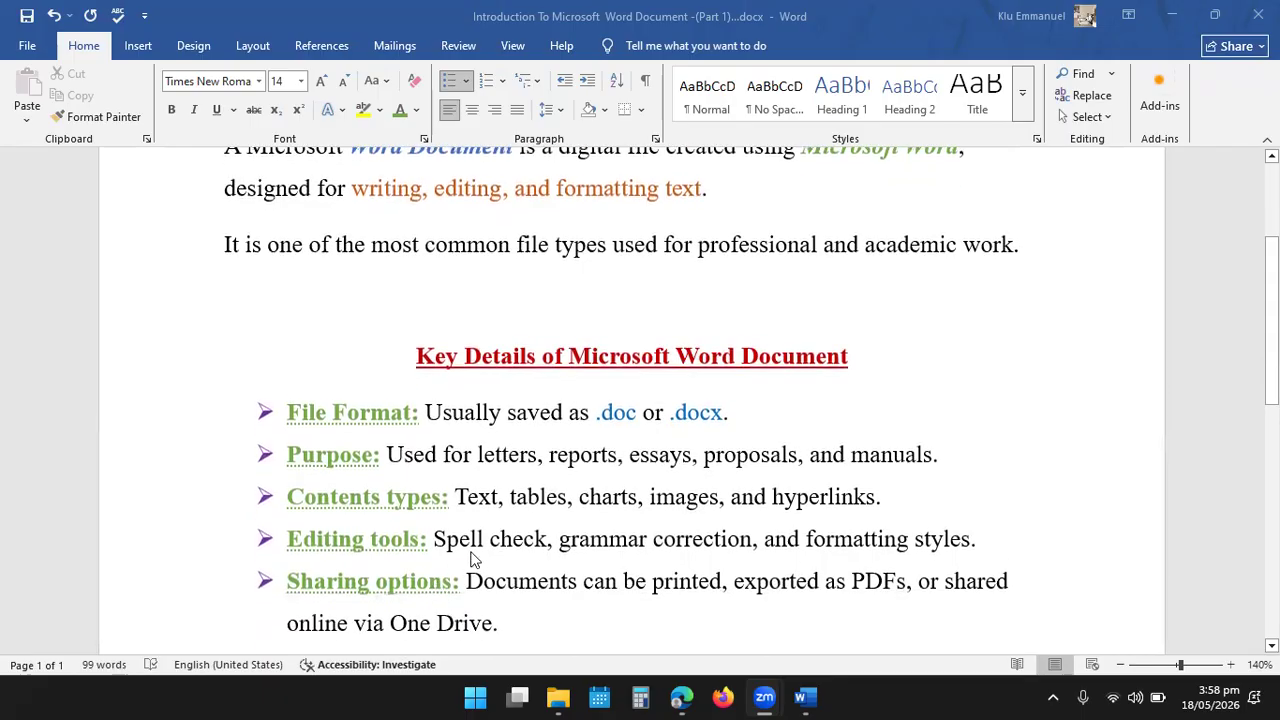